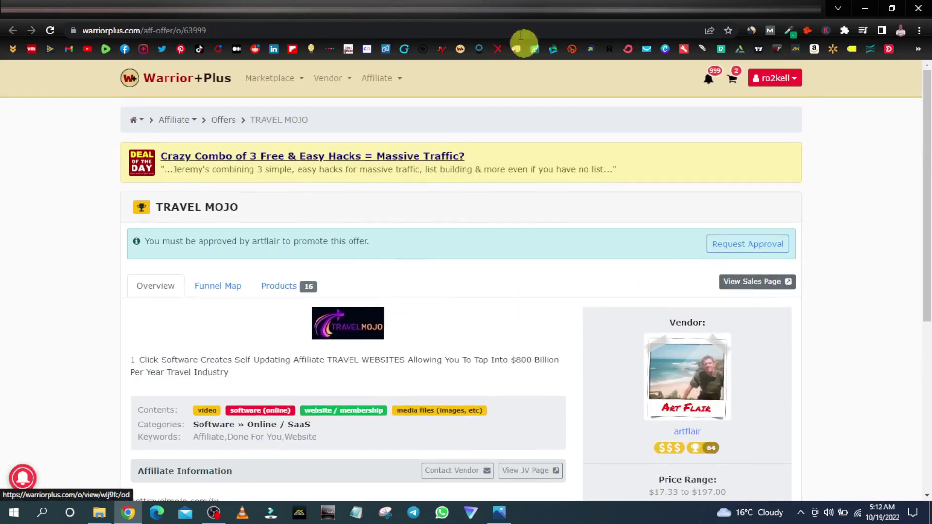
Examine the Travel Mojo sales page, from its headline and three-click explanation to the user testimonials and Fiverr price comparison
{"action": "key", "text": "ctrl+Tab"}
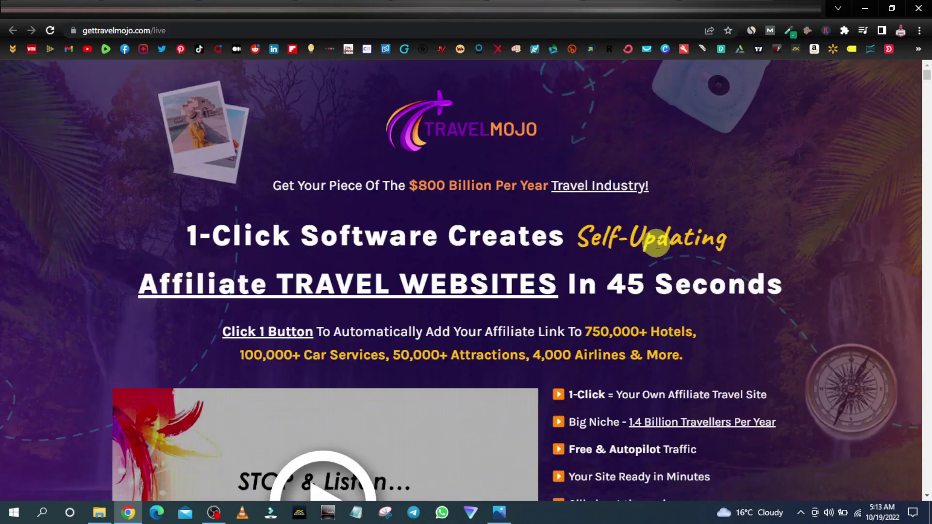
{"action": "scroll", "coordinate": [559, 258], "scroll_direction": "down", "scroll_amount": 3}
{"action": "scroll", "coordinate": [543, 261], "scroll_direction": "down", "scroll_amount": 3}
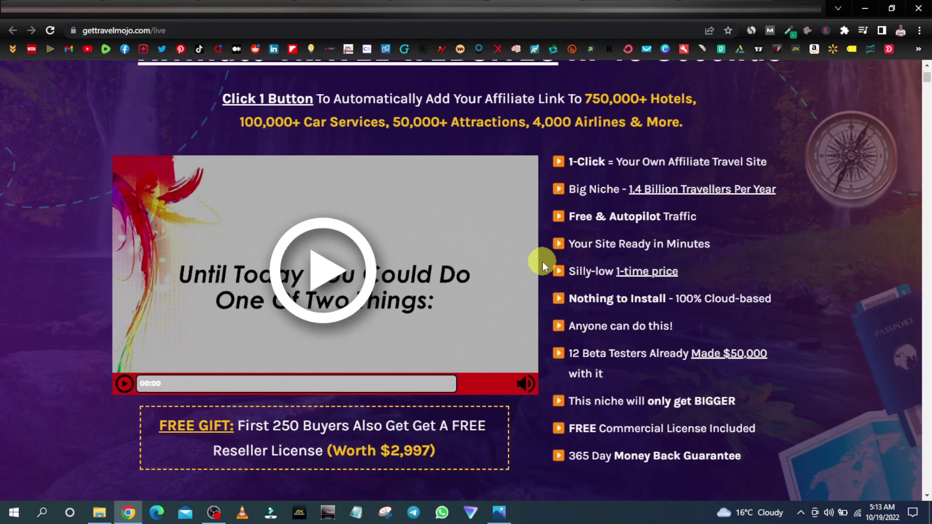
{"action": "scroll", "coordinate": [543, 261], "scroll_direction": "down", "scroll_amount": 3}
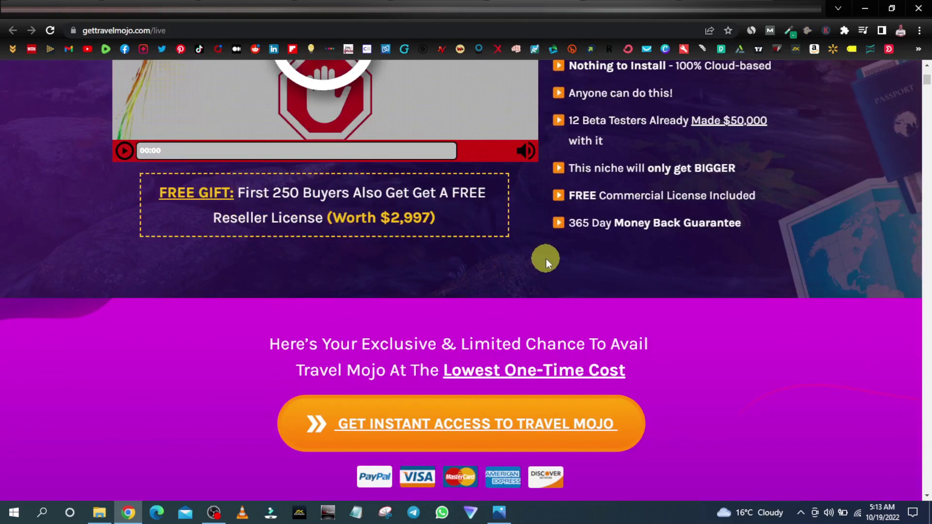
{"action": "scroll", "coordinate": [545, 258], "scroll_direction": "down", "scroll_amount": 3}
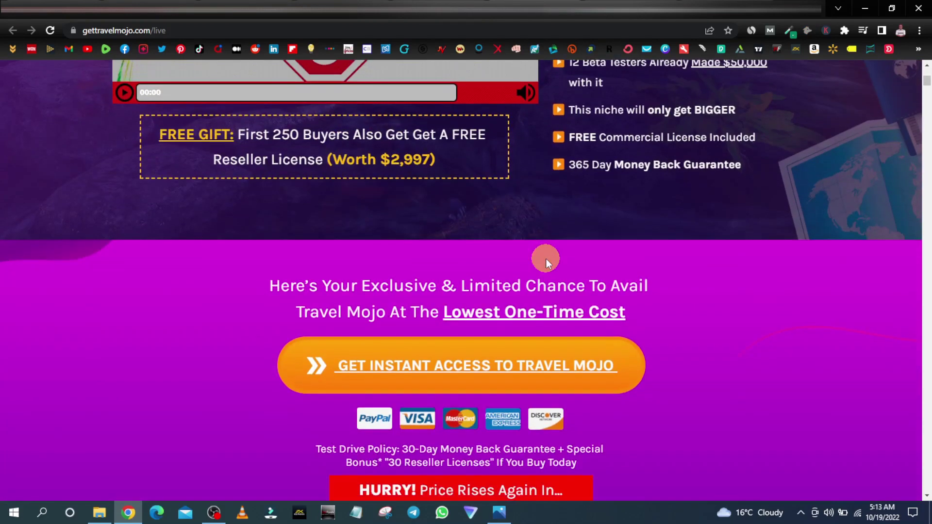
{"action": "scroll", "coordinate": [546, 263], "scroll_direction": "down", "scroll_amount": 5}
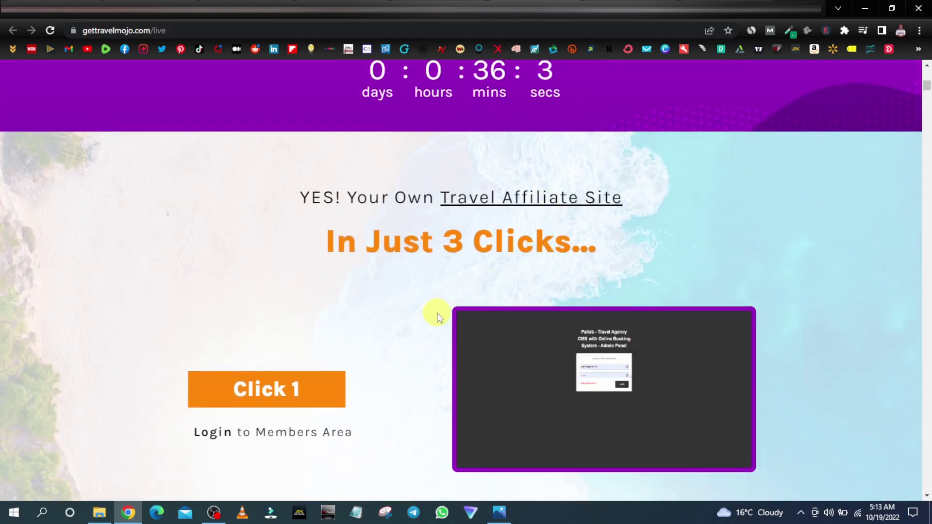
{"action": "scroll", "coordinate": [439, 318], "scroll_direction": "down", "scroll_amount": 6}
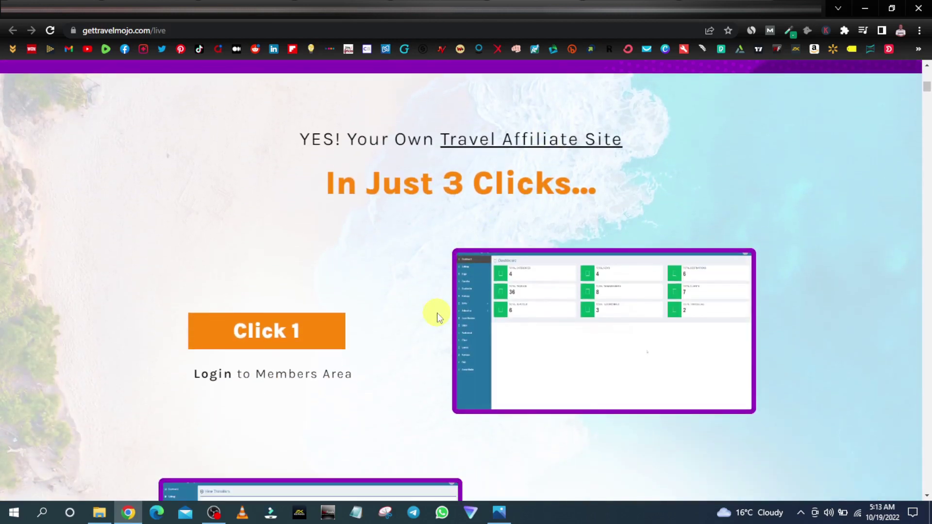
{"action": "scroll", "coordinate": [463, 302], "scroll_direction": "down", "scroll_amount": 12}
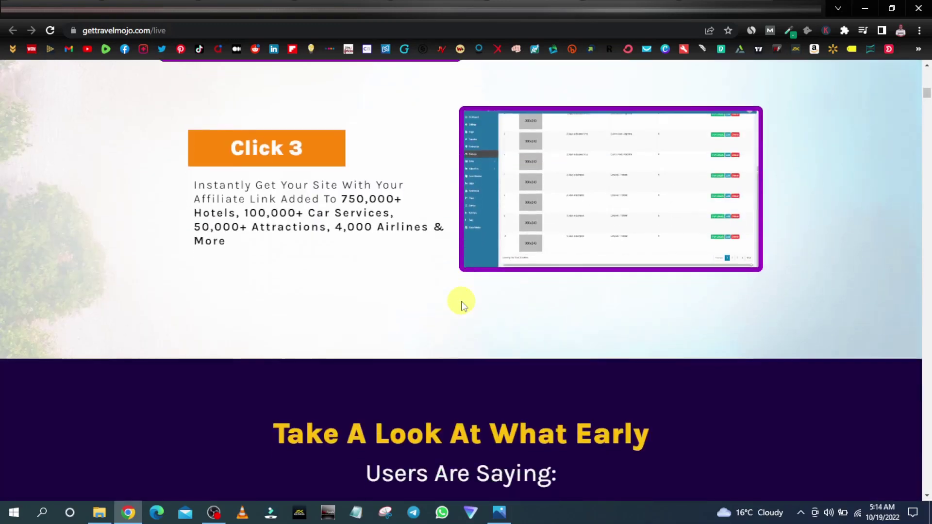
{"action": "scroll", "coordinate": [461, 300], "scroll_direction": "down", "scroll_amount": 6}
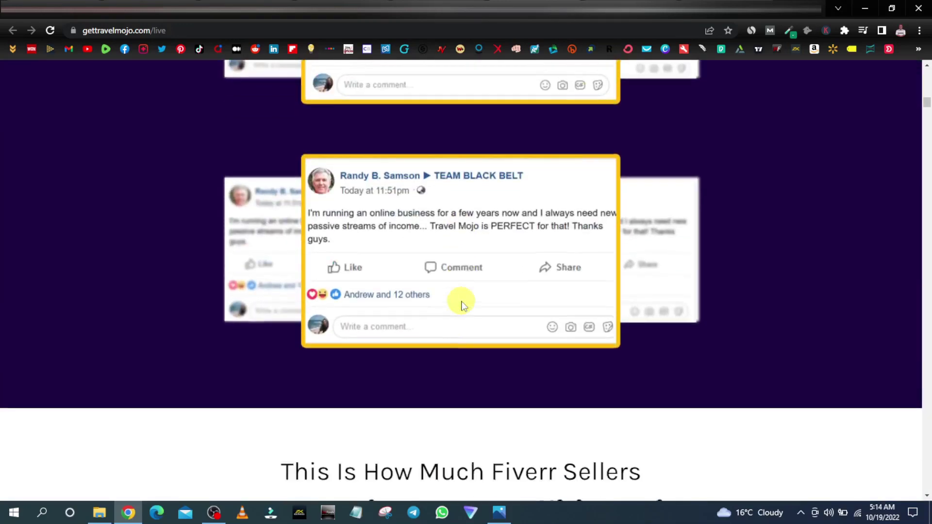
{"action": "scroll", "coordinate": [462, 299], "scroll_direction": "down", "scroll_amount": 11}
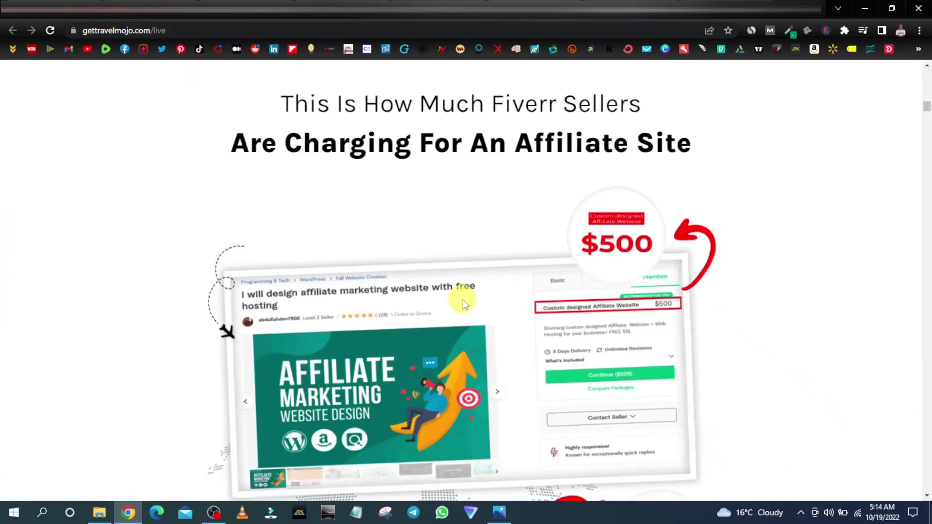
{"action": "scroll", "coordinate": [604, 291], "scroll_direction": "up", "scroll_amount": 5}
{"action": "scroll", "coordinate": [809, 207], "scroll_direction": "up", "scroll_amount": 20}
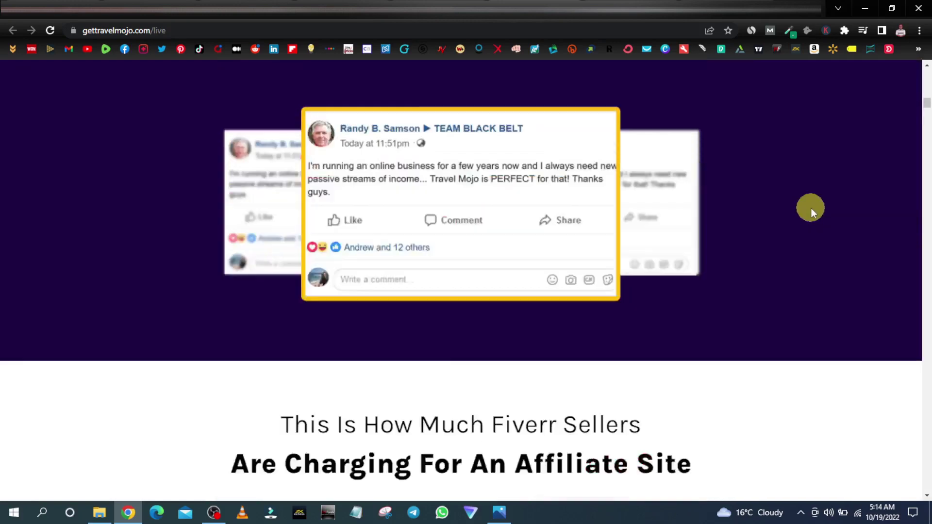
{"action": "scroll", "coordinate": [808, 208], "scroll_direction": "up", "scroll_amount": 8}
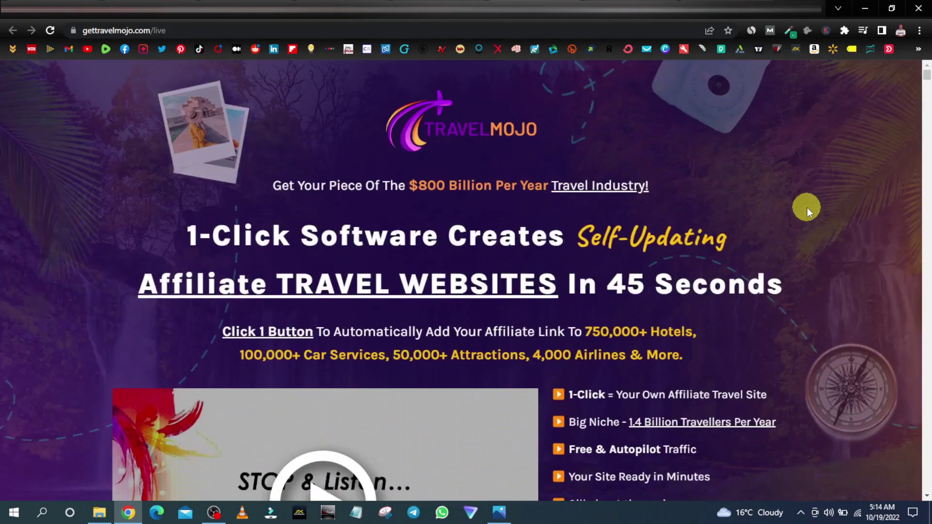
Look through the Google Ads getting-started page, including its sections on search ads, results, budget and finding customers
{"action": "left_click", "coordinate": [546, 130]}
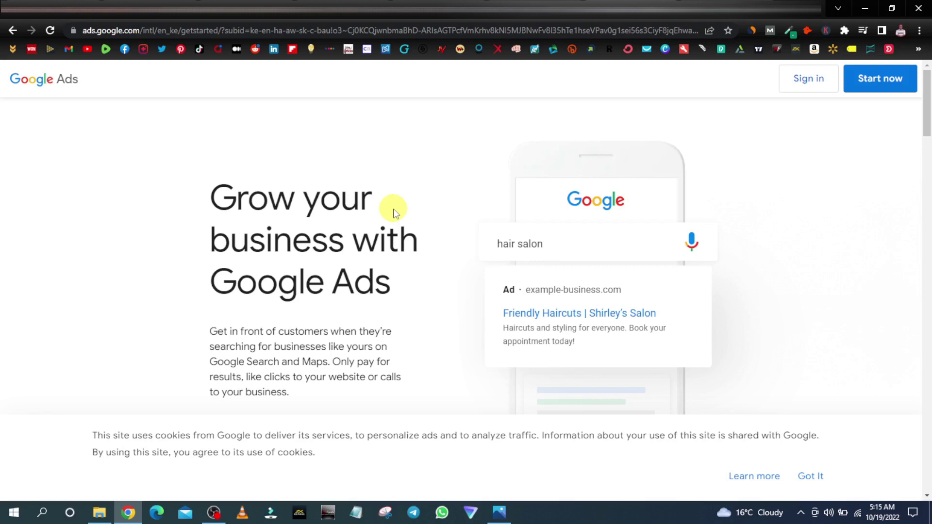
{"action": "scroll", "coordinate": [394, 212], "scroll_direction": "down", "scroll_amount": 5}
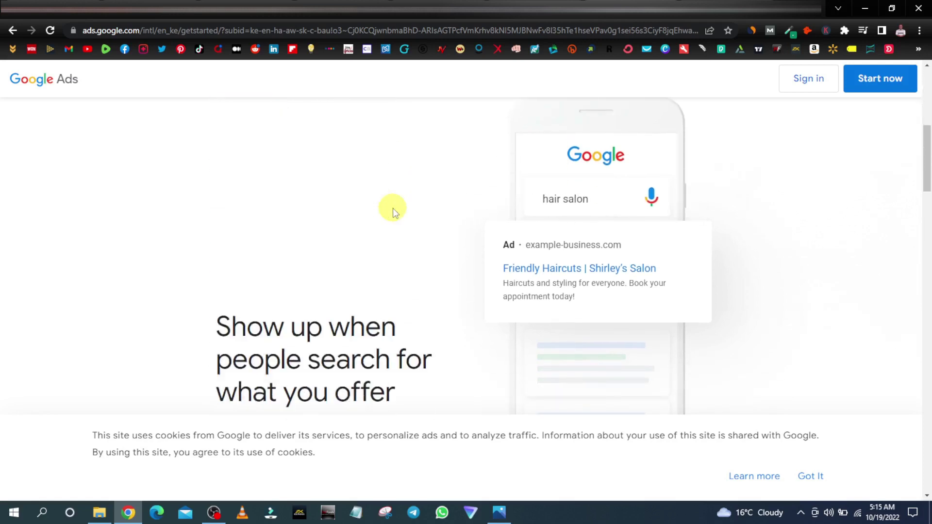
{"action": "scroll", "coordinate": [393, 211], "scroll_direction": "down", "scroll_amount": 3}
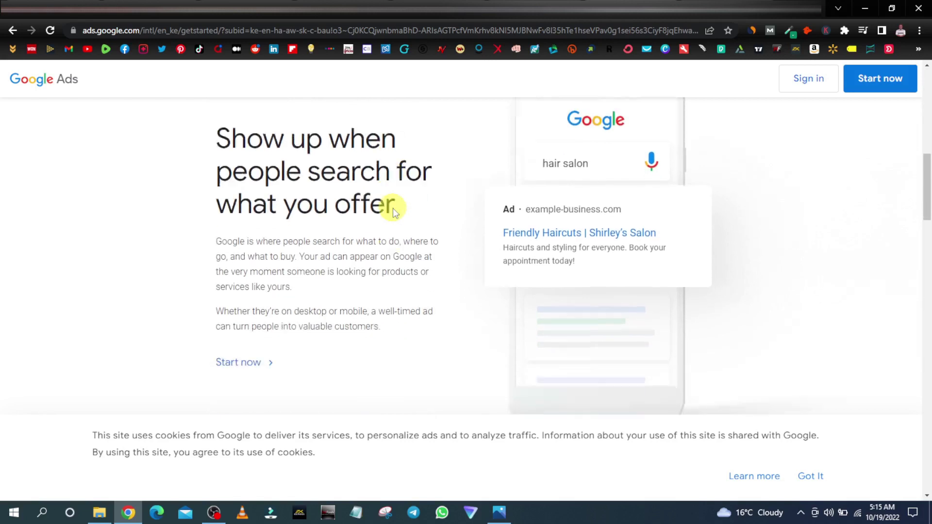
{"action": "scroll", "coordinate": [393, 211], "scroll_direction": "down", "scroll_amount": 5}
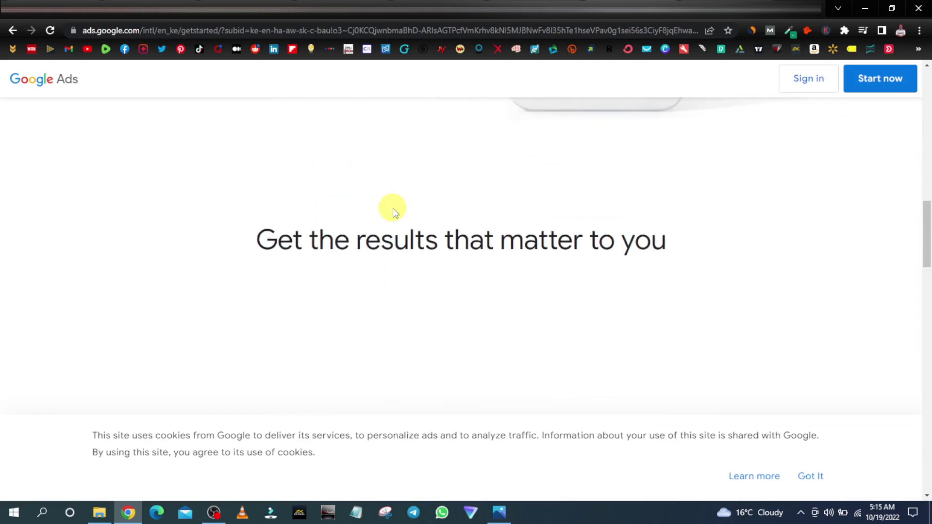
{"action": "scroll", "coordinate": [392, 208], "scroll_direction": "down", "scroll_amount": 6}
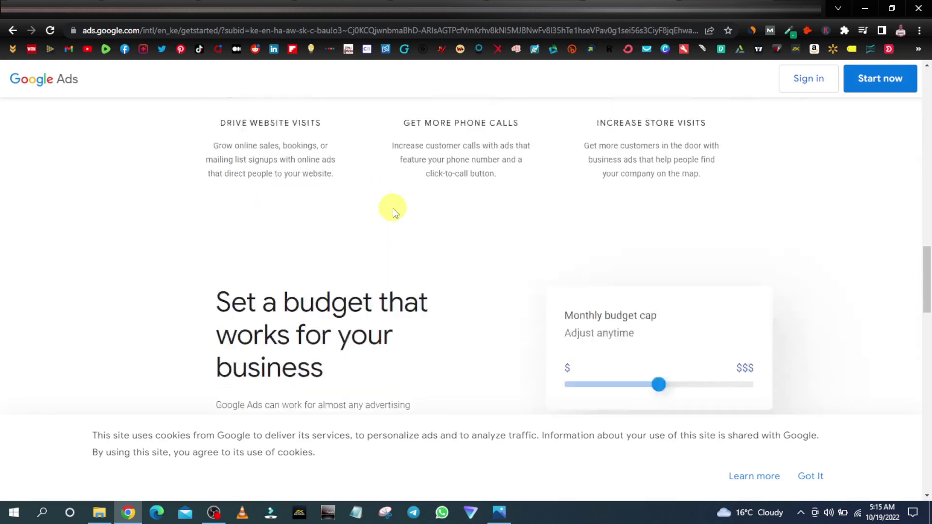
{"action": "scroll", "coordinate": [392, 208], "scroll_direction": "down", "scroll_amount": 8}
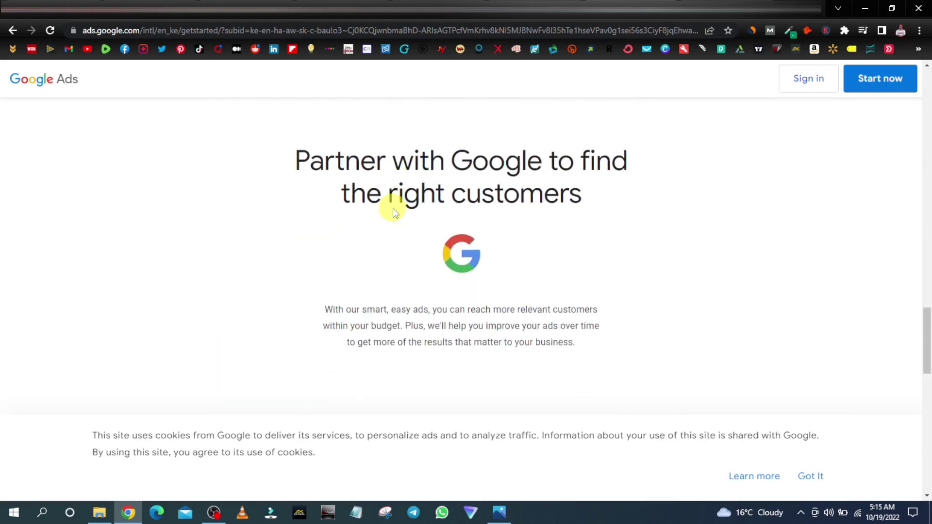
{"action": "scroll", "coordinate": [392, 208], "scroll_direction": "down", "scroll_amount": 10}
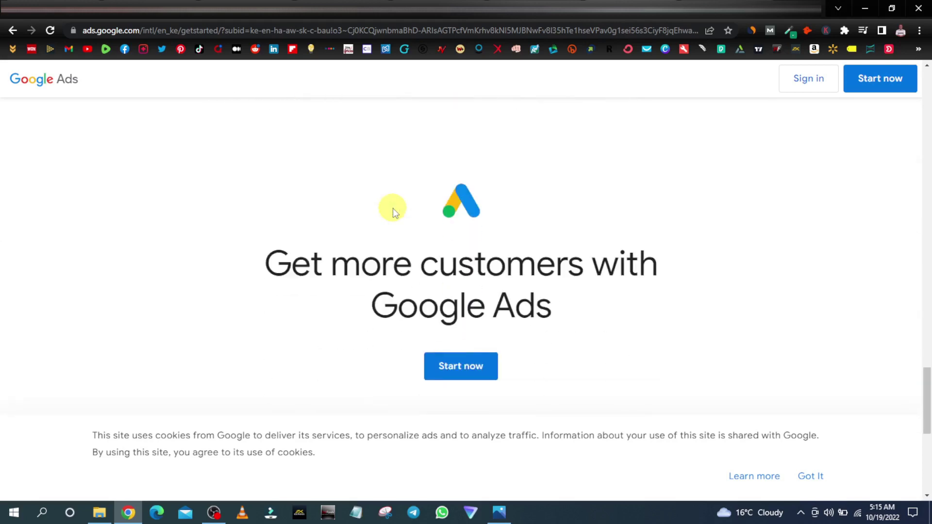
{"action": "scroll", "coordinate": [392, 208], "scroll_direction": "up", "scroll_amount": 2}
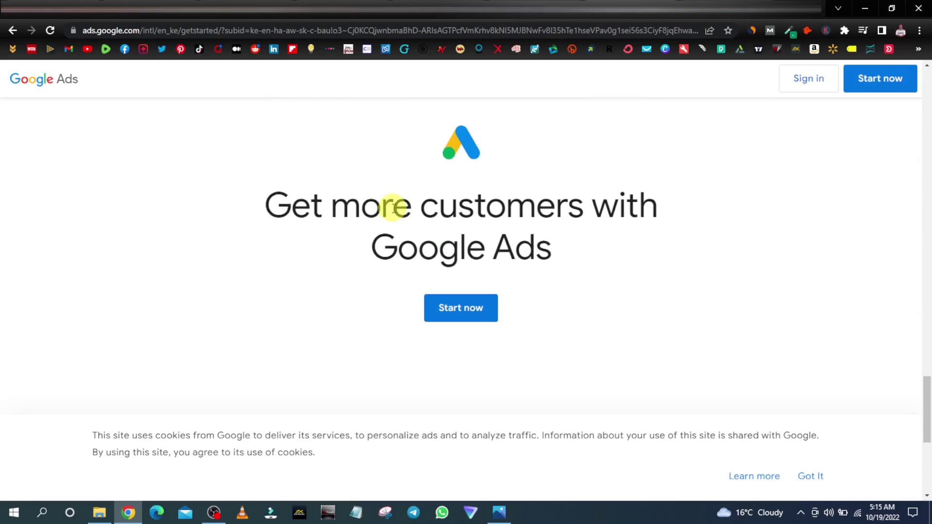
{"action": "scroll", "coordinate": [394, 208], "scroll_direction": "down", "scroll_amount": 1}
{"action": "scroll", "coordinate": [392, 208], "scroll_direction": "down", "scroll_amount": 2}
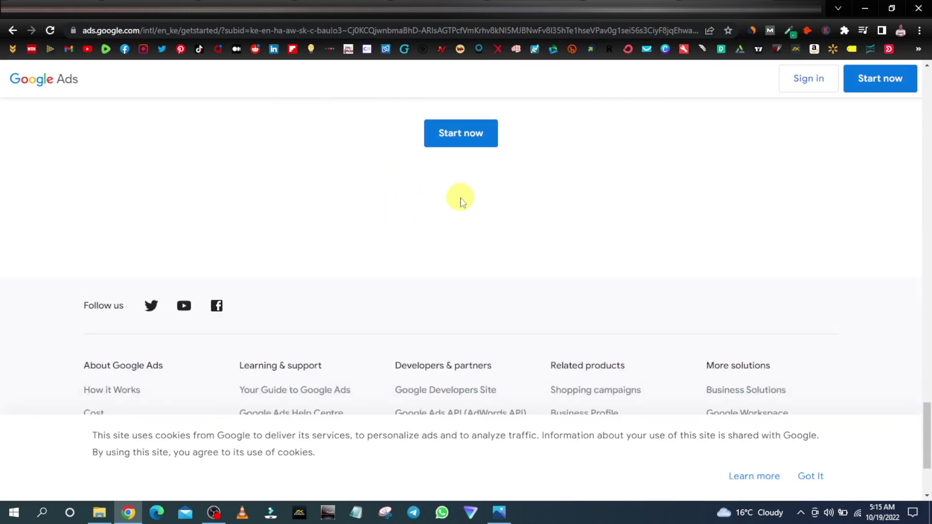
{"action": "scroll", "coordinate": [495, 182], "scroll_direction": "up", "scroll_amount": 12}
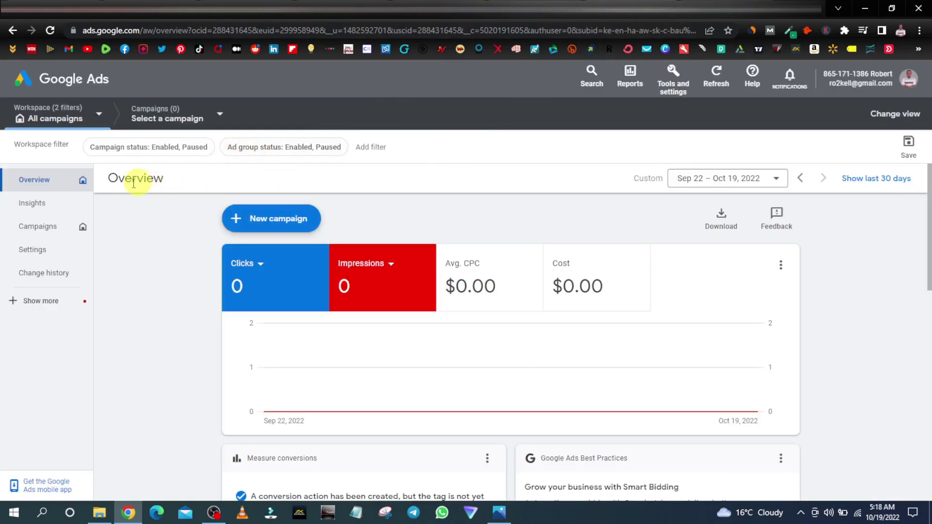
Start a new Google Ads campaign with the Sales objective and keep the account-default Page views conversion goal
{"action": "left_click", "coordinate": [49, 228]}
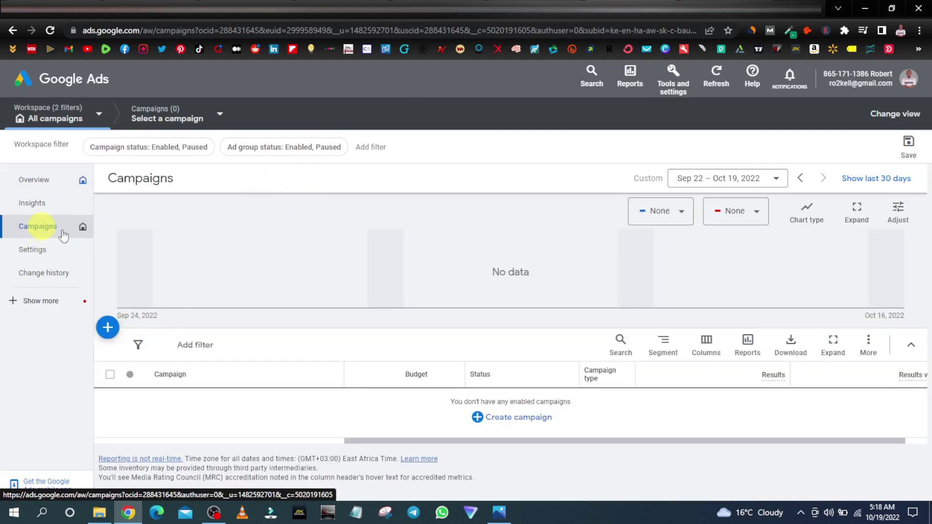
{"action": "left_click", "coordinate": [516, 422]}
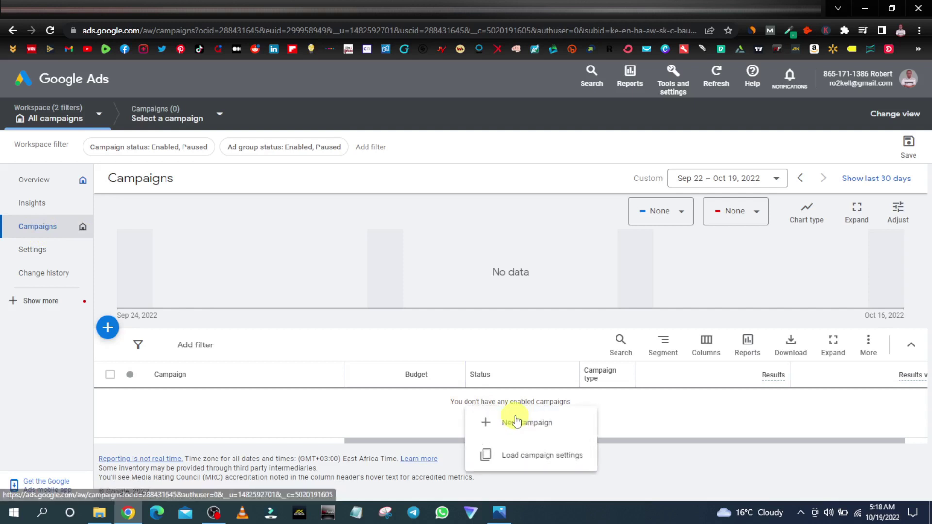
{"action": "left_click", "coordinate": [516, 427]}
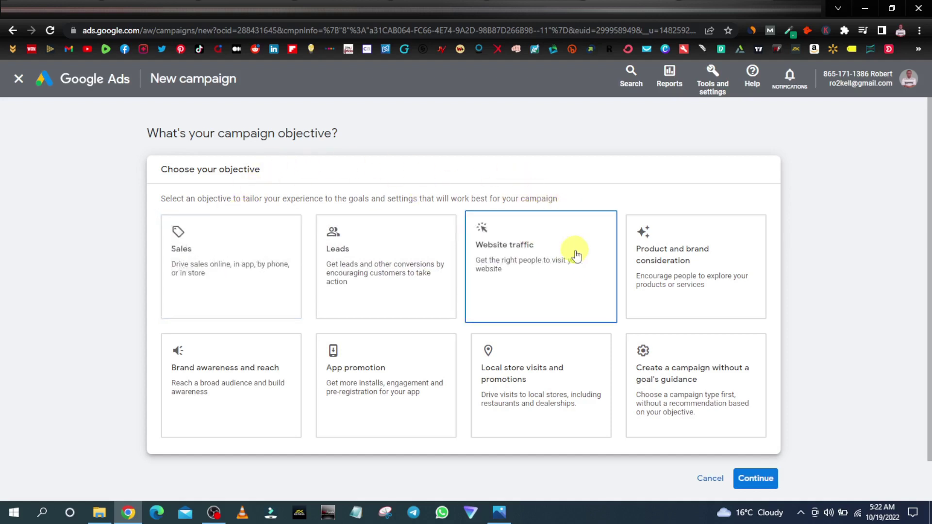
{"action": "left_click", "coordinate": [249, 240]}
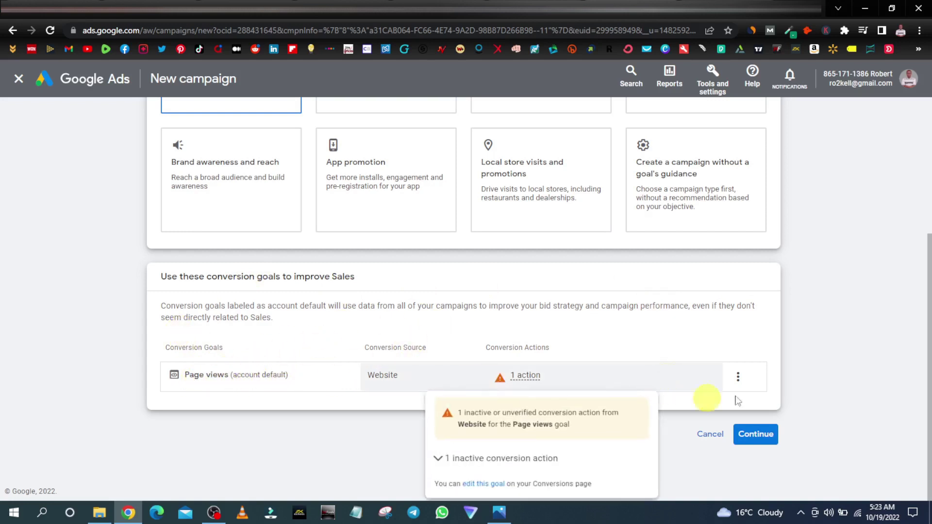
{"action": "left_click", "coordinate": [758, 437]}
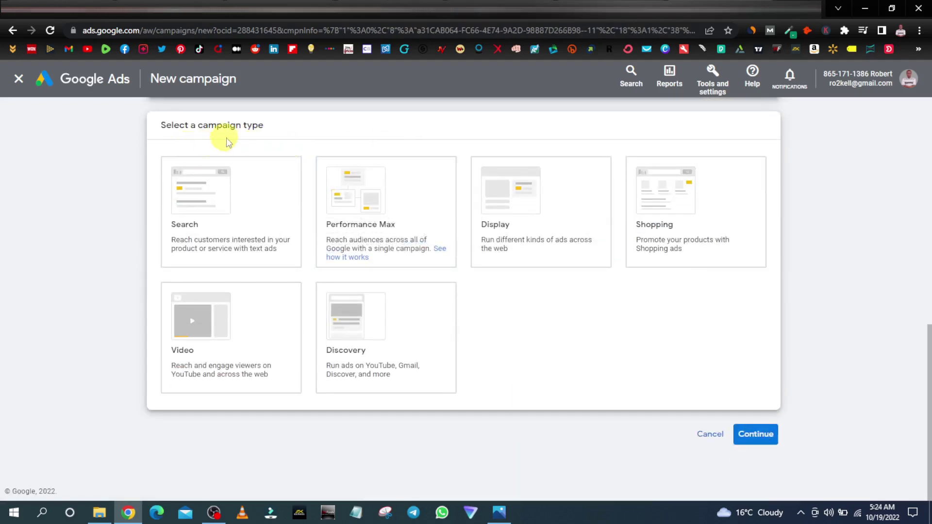
Choose the Performance Max campaign type, name the campaign Travel Mojo, and continue to its budget and bidding settings
{"action": "left_click", "coordinate": [418, 234]}
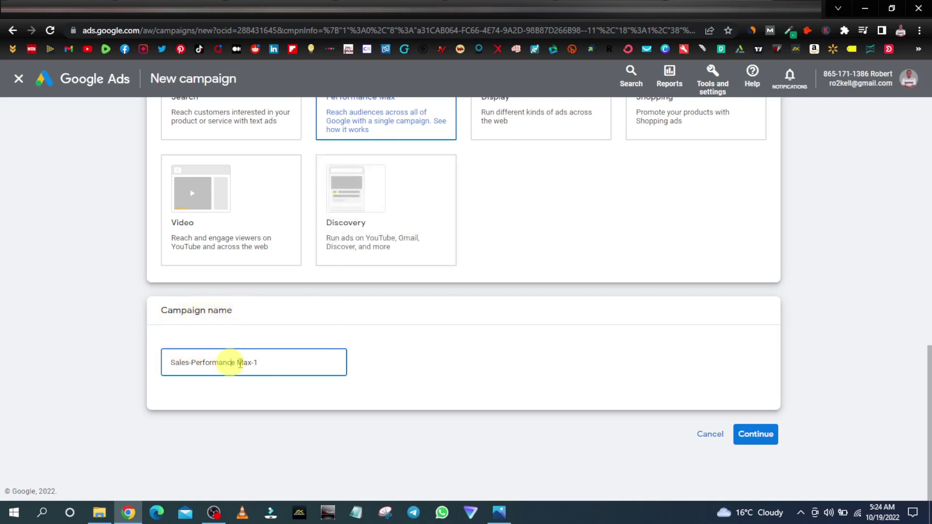
{"action": "triple_click", "coordinate": [183, 362]}
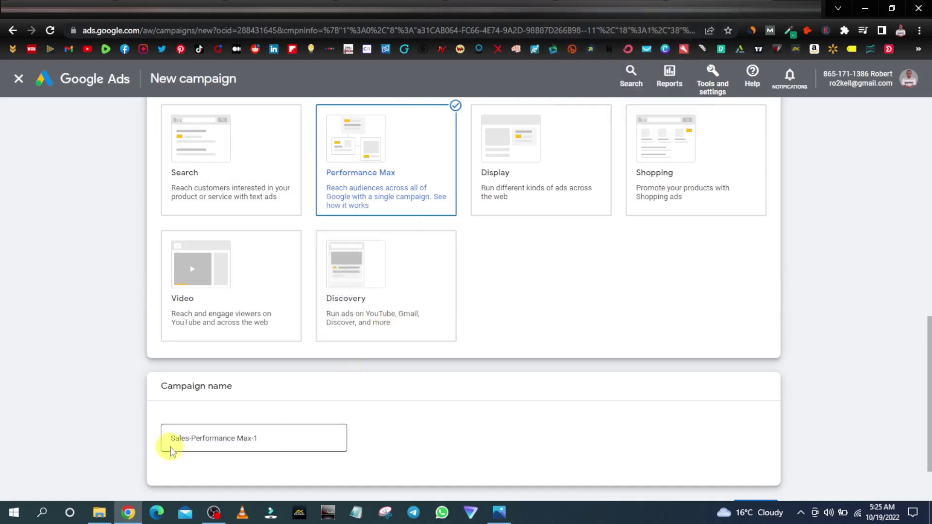
{"action": "left_click_drag", "start_coordinate": [166, 442], "coordinate": [272, 440]}
{"action": "type", "text": "Travel Mo"}
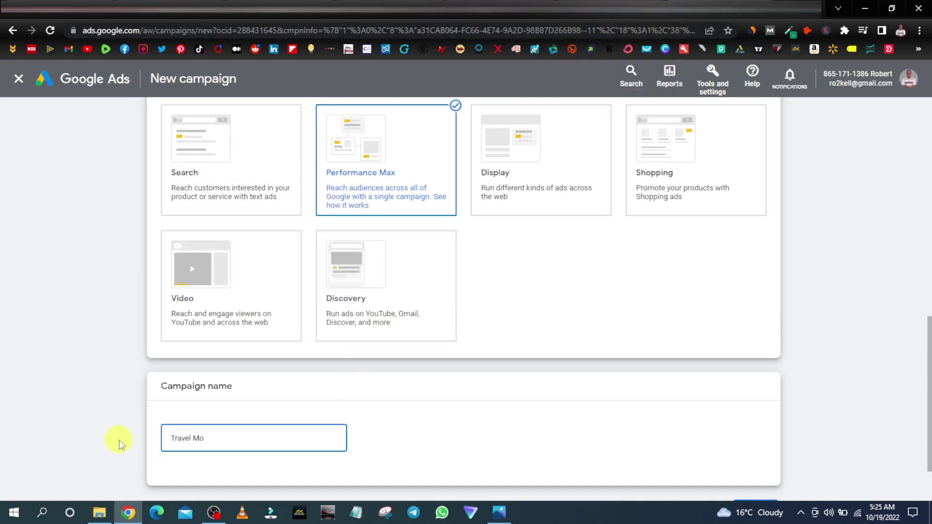
{"action": "type", "text": "jo"}
{"action": "scroll", "coordinate": [208, 428], "scroll_direction": "down", "scroll_amount": 2}
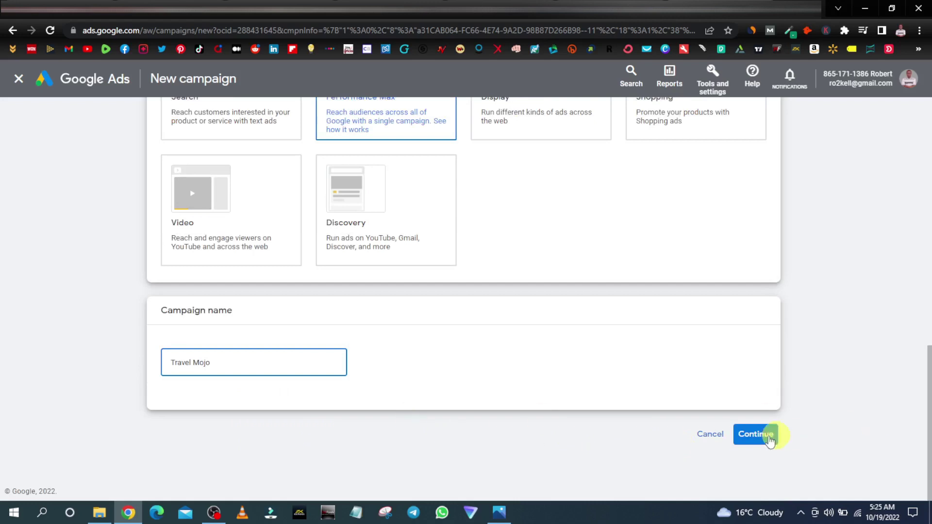
{"action": "left_click", "coordinate": [770, 439]}
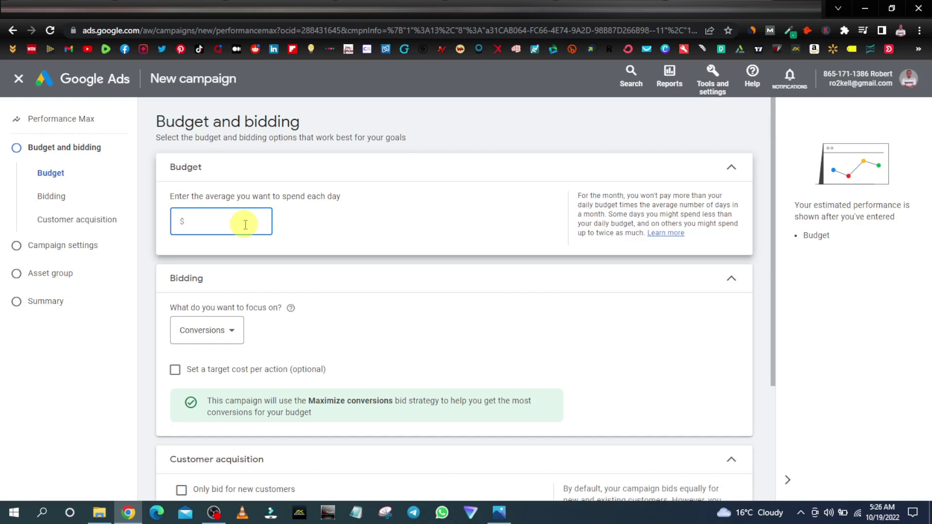
Set the daily budget to $10, keep bidding focused on Conversions, and continue to the campaign settings
{"action": "type", "text": "10"}
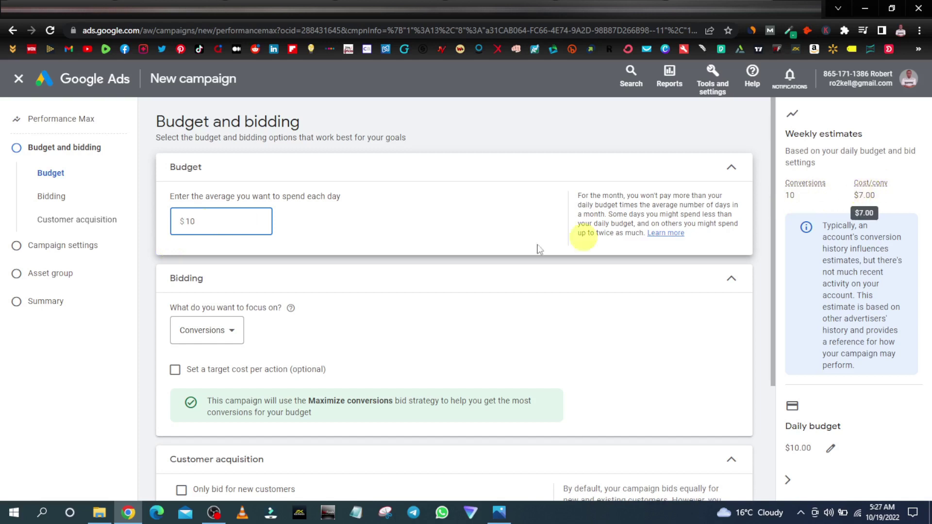
{"action": "scroll", "coordinate": [272, 247], "scroll_direction": "down", "scroll_amount": 1}
{"action": "scroll", "coordinate": [243, 245], "scroll_direction": "down", "scroll_amount": 1}
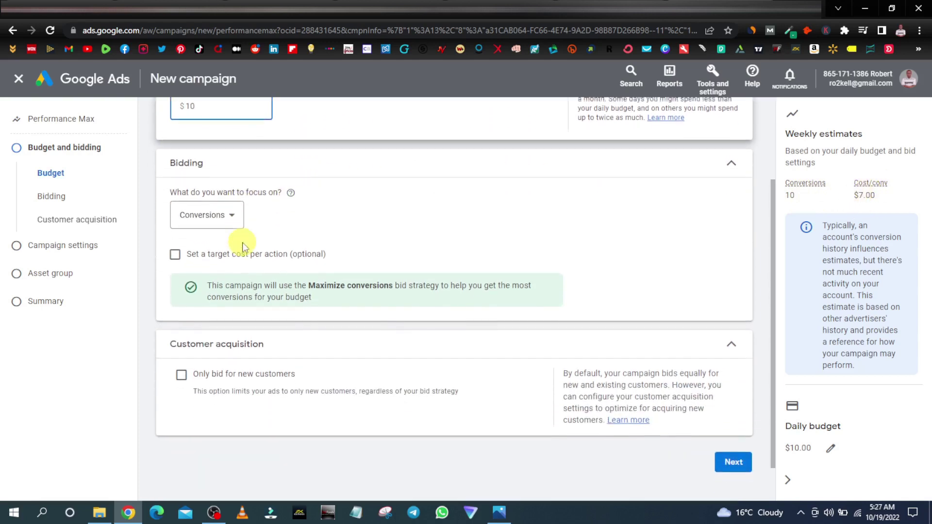
{"action": "left_click", "coordinate": [309, 192]}
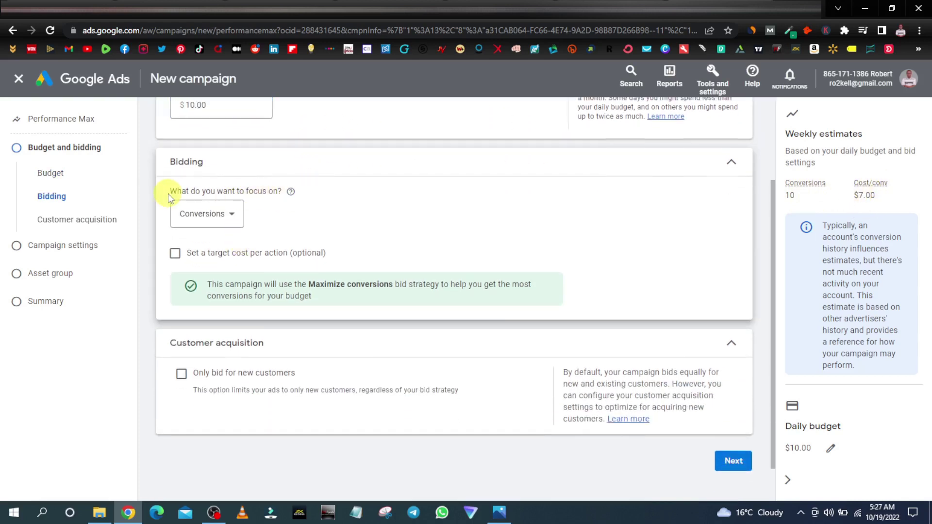
{"action": "left_click", "coordinate": [230, 215]}
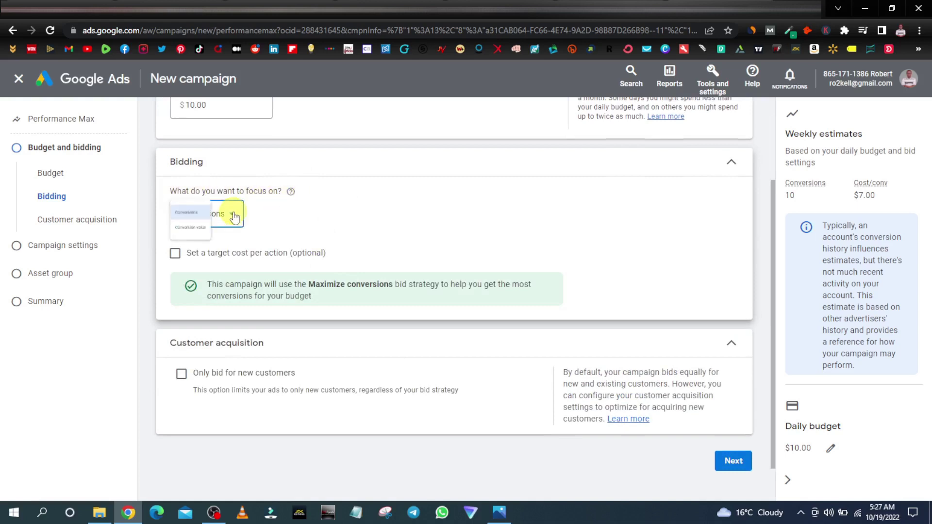
{"action": "left_click", "coordinate": [243, 226]}
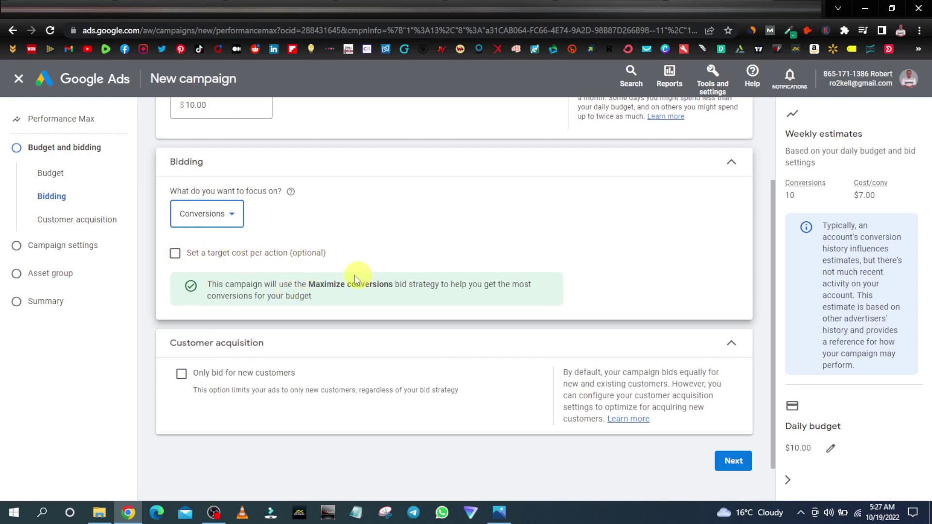
{"action": "scroll", "coordinate": [252, 335], "scroll_direction": "down", "scroll_amount": 1}
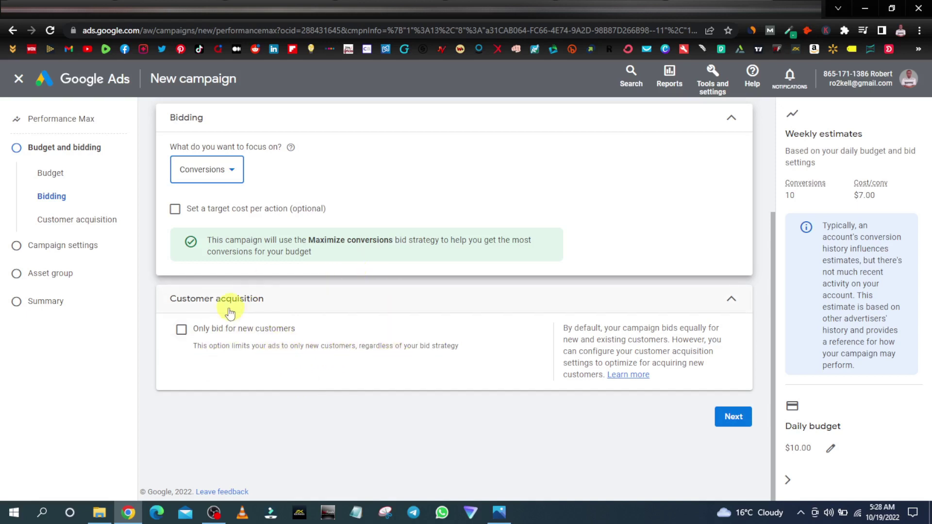
{"action": "left_click", "coordinate": [733, 418]}
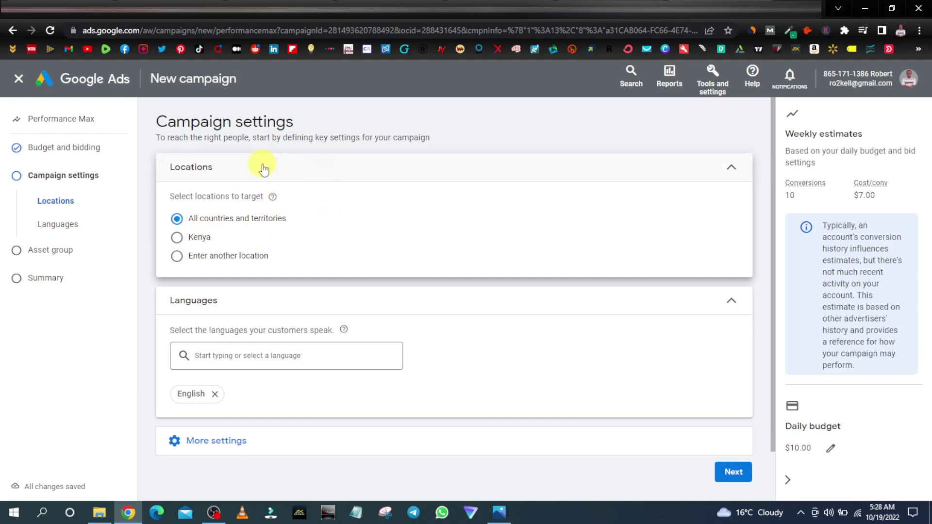
Review the Travel Mojo offer page on Warrior+Plus, including its description and affiliate information, and return to the Google Ads campaign
{"action": "left_click", "coordinate": [369, 7]}
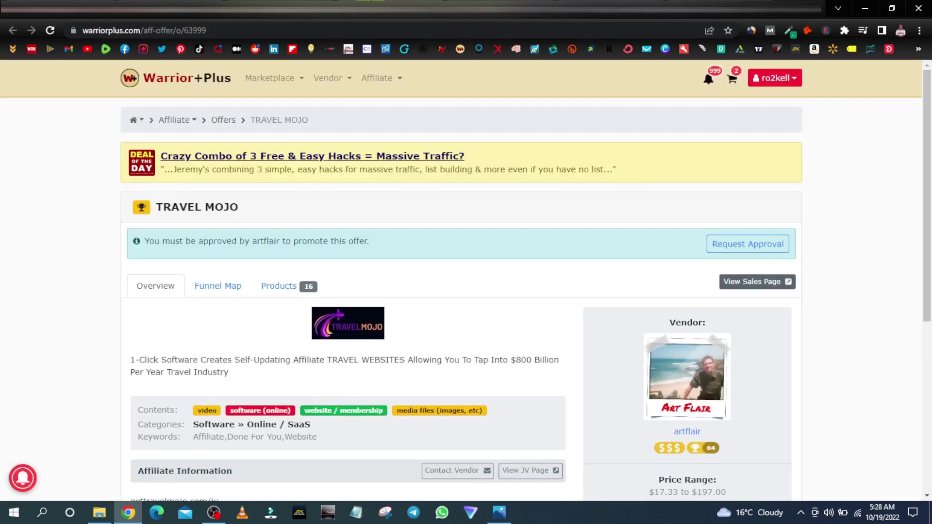
{"action": "scroll", "coordinate": [480, 289], "scroll_direction": "down", "scroll_amount": 1}
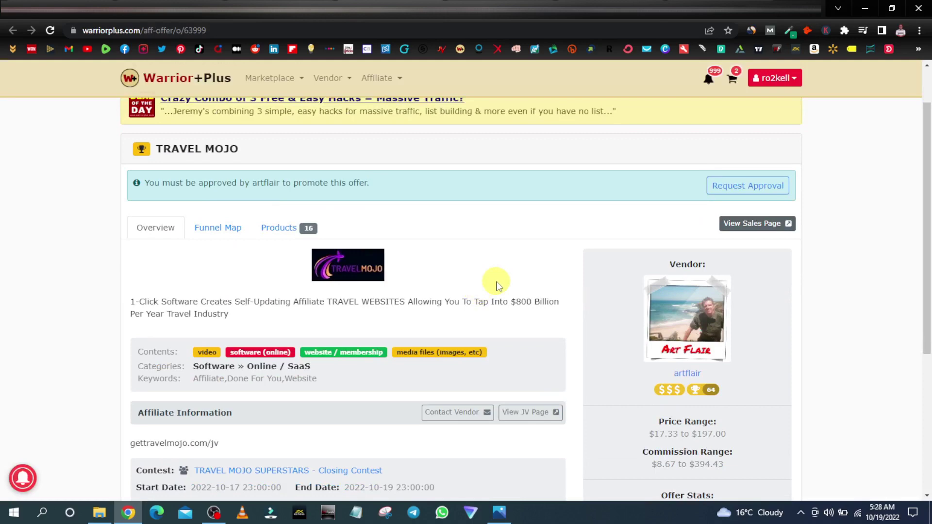
{"action": "scroll", "coordinate": [534, 291], "scroll_direction": "down", "scroll_amount": 5}
{"action": "scroll", "coordinate": [437, 326], "scroll_direction": "up", "scroll_amount": 6}
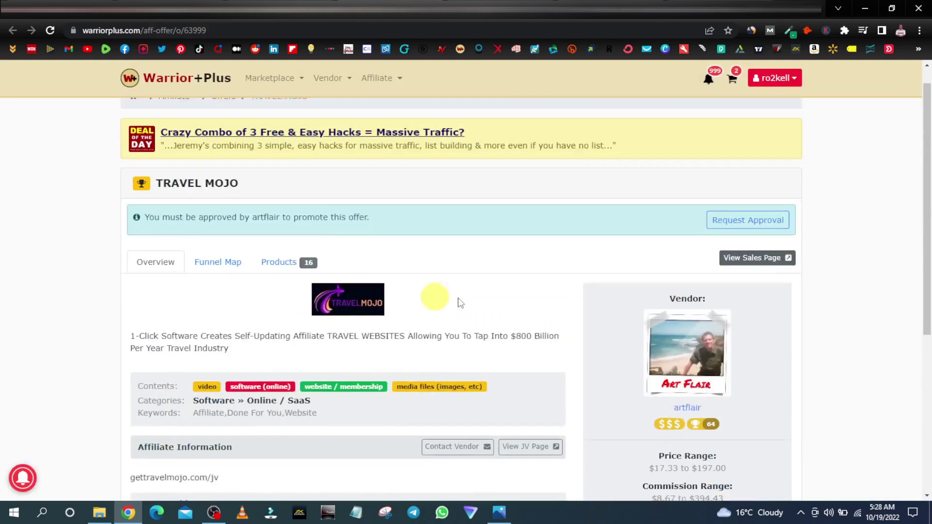
{"action": "scroll", "coordinate": [466, 302], "scroll_direction": "up", "scroll_amount": 1}
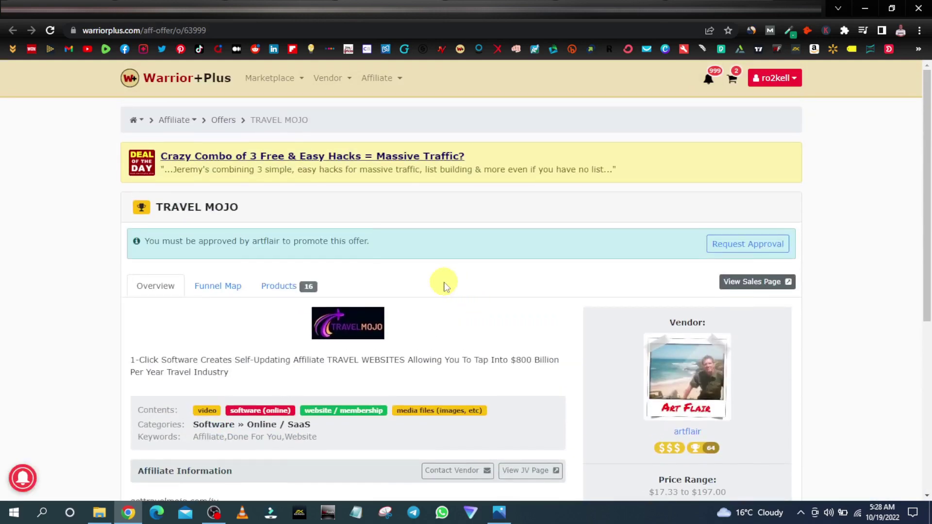
{"action": "scroll", "coordinate": [401, 327], "scroll_direction": "down", "scroll_amount": 5}
{"action": "scroll", "coordinate": [405, 331], "scroll_direction": "up", "scroll_amount": 5}
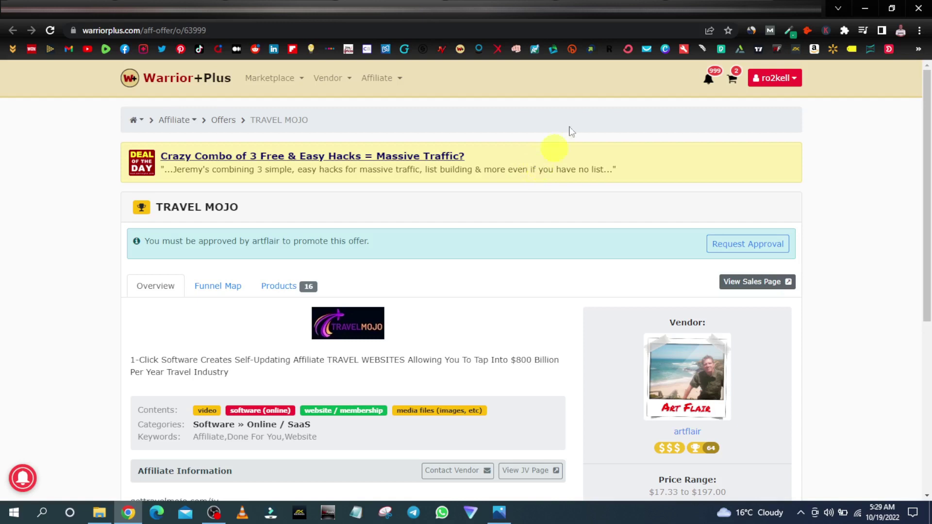
{"action": "left_click", "coordinate": [553, 10]}
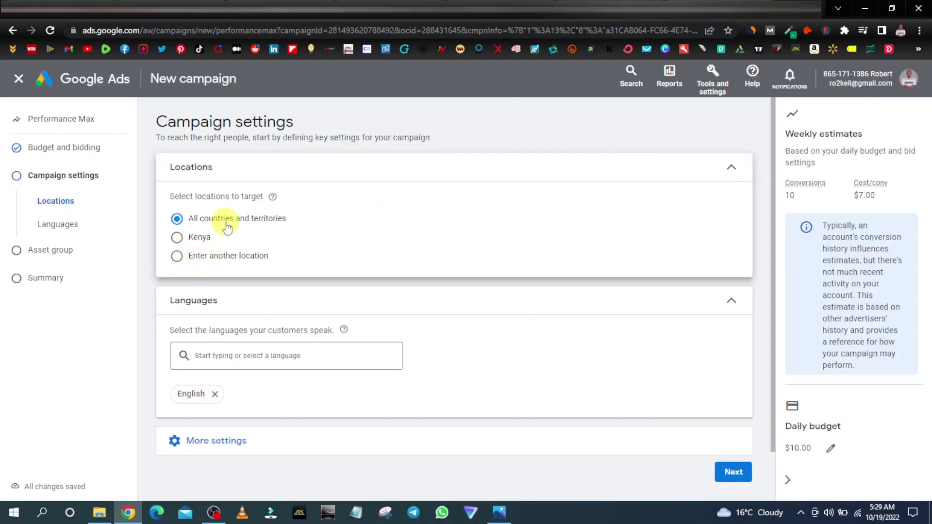
Try searching for "us" as another location to target, and switch back to all countries and territories
{"action": "left_click", "coordinate": [177, 256]}
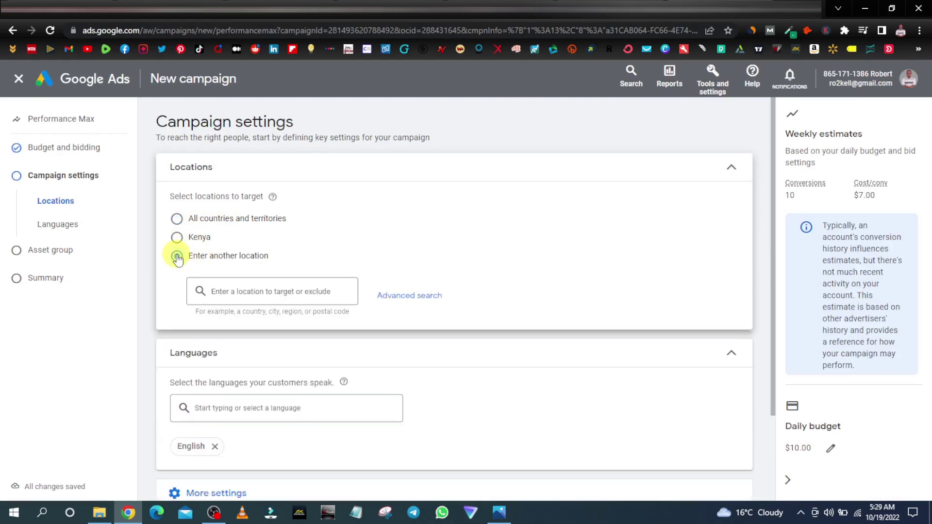
{"action": "left_click", "coordinate": [273, 293]}
{"action": "type", "text": "us"}
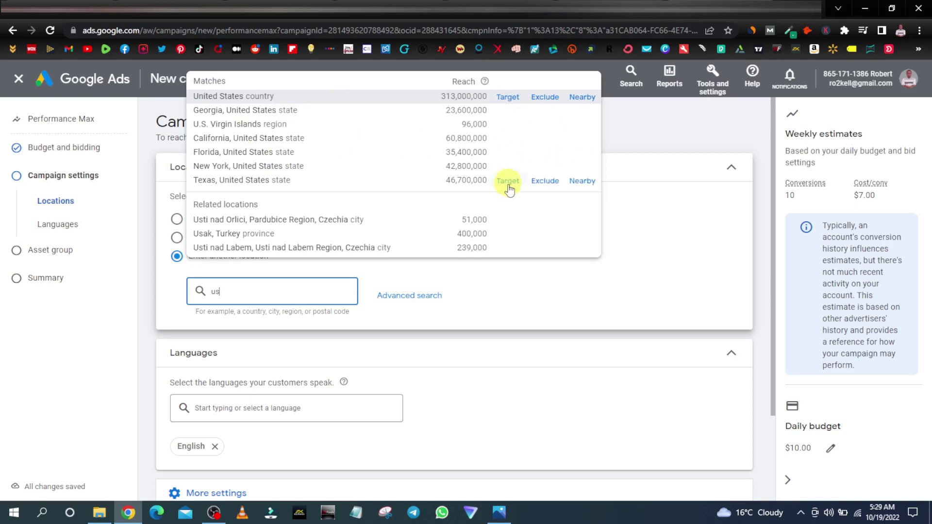
{"action": "left_click", "coordinate": [641, 235]}
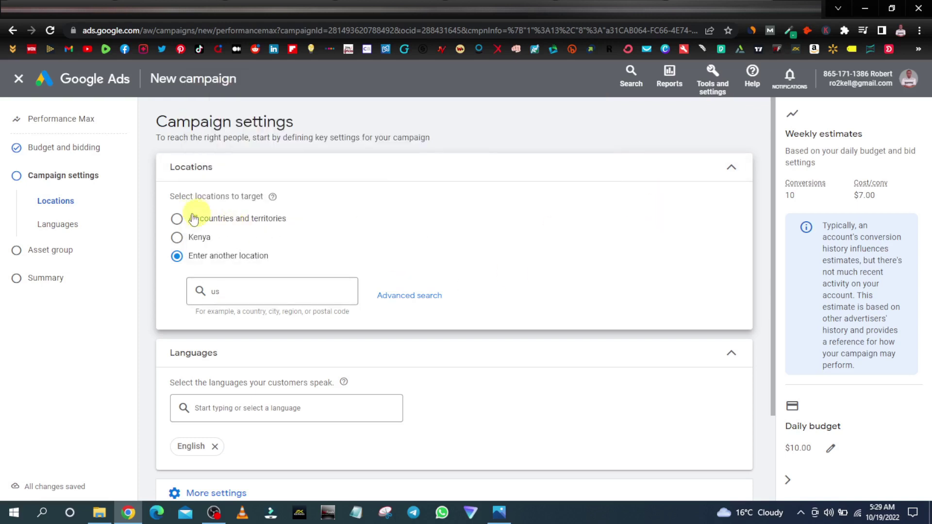
{"action": "left_click", "coordinate": [177, 218]}
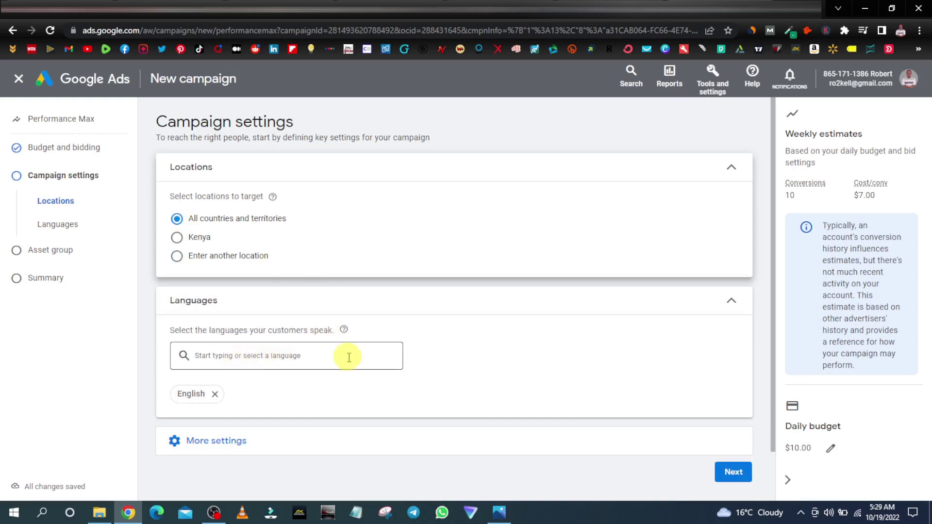
Accept the location and language settings and continue to the asset group, looking over its final URL, images and logos sections
{"action": "scroll", "coordinate": [335, 352], "scroll_direction": "down", "scroll_amount": 1}
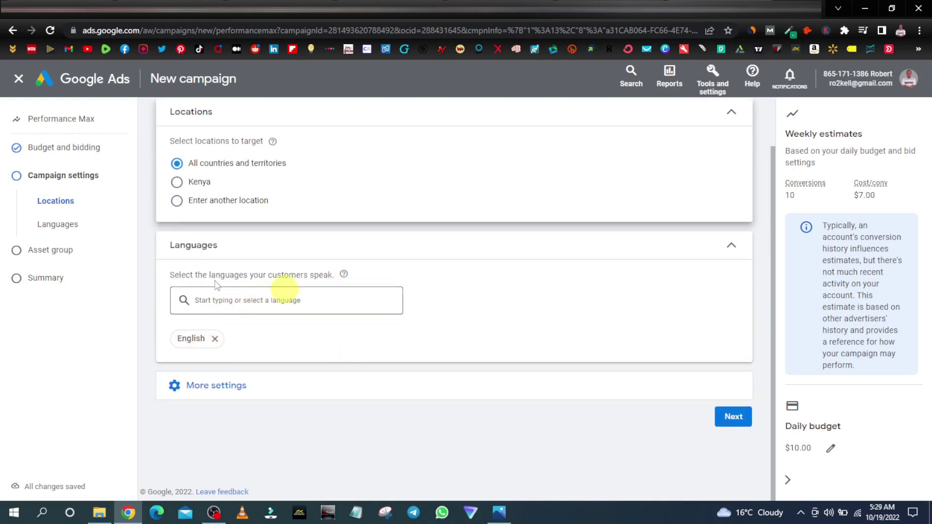
{"action": "left_click", "coordinate": [738, 428]}
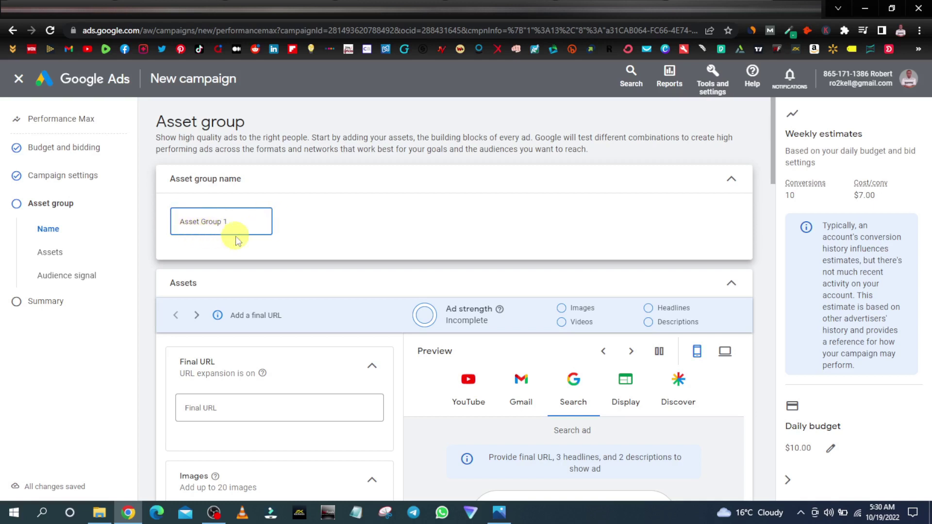
{"action": "scroll", "coordinate": [277, 288], "scroll_direction": "down", "scroll_amount": 1}
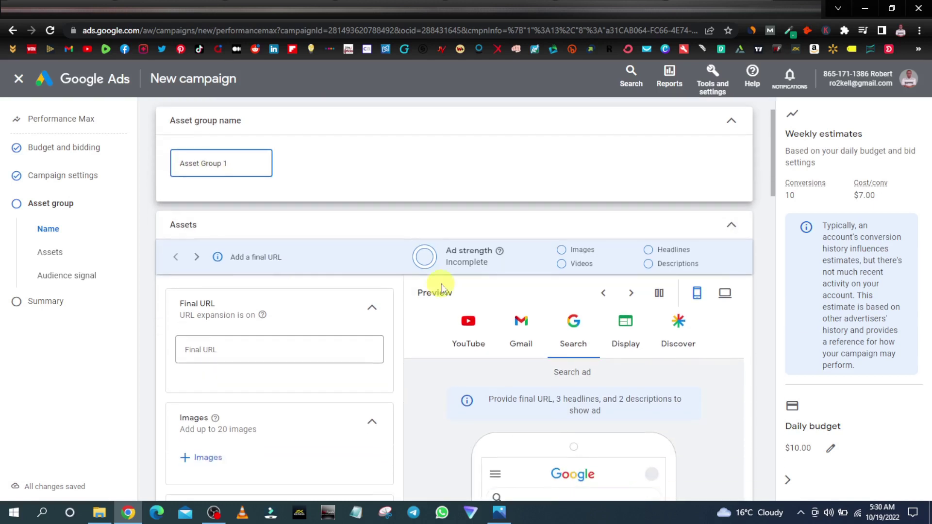
{"action": "scroll", "coordinate": [440, 288], "scroll_direction": "down", "scroll_amount": 1}
{"action": "scroll", "coordinate": [369, 238], "scroll_direction": "down", "scroll_amount": 1}
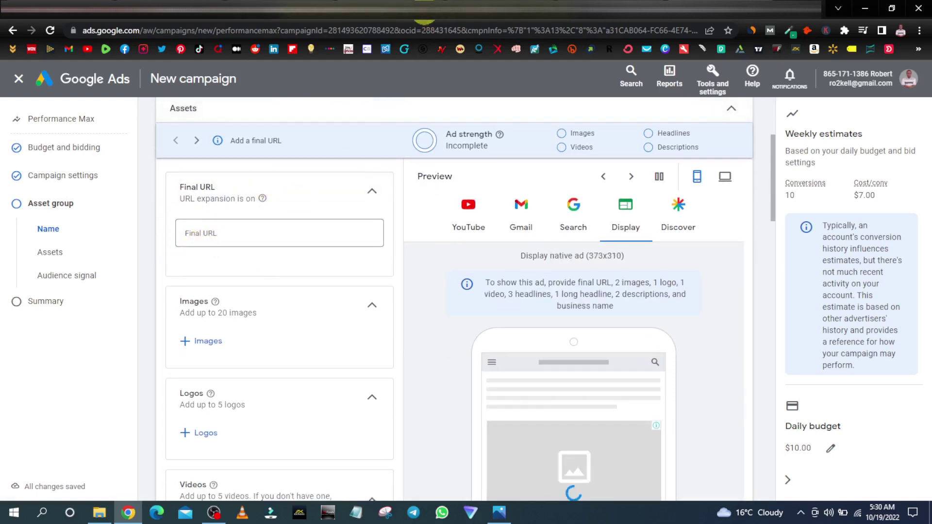
Open Travel Mojo's approval request on Warrior+Plus and write "Hi, my name is....and I would like to promote your product on my email list and via social media."
{"action": "left_click", "coordinate": [260, 9]}
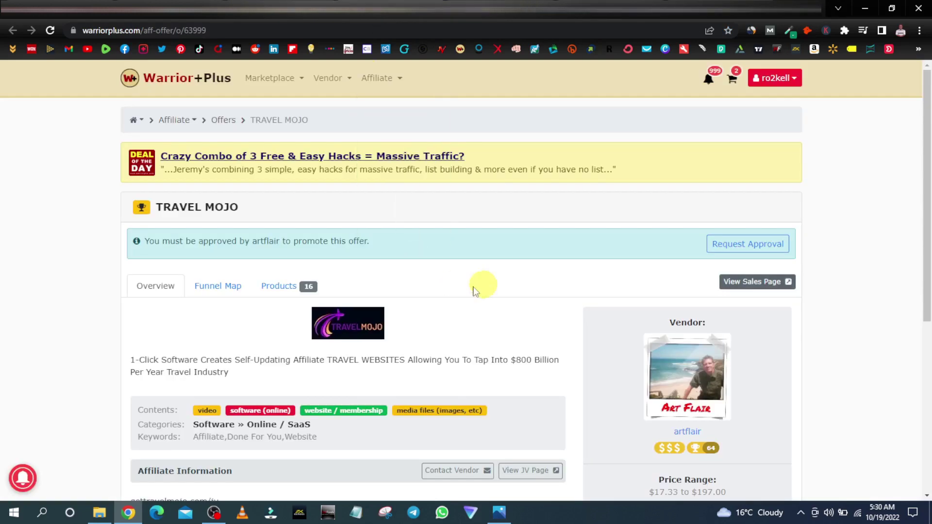
{"action": "left_click", "coordinate": [749, 247]}
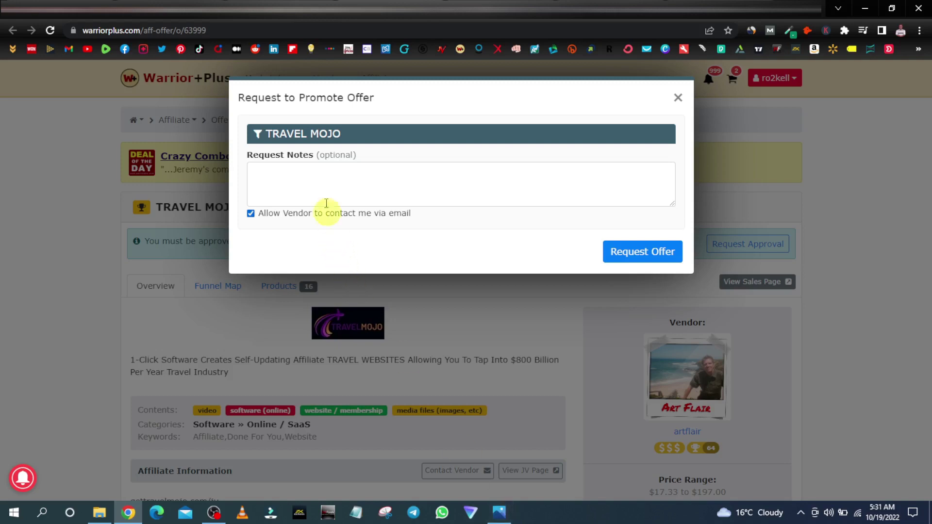
{"action": "left_click", "coordinate": [311, 171]}
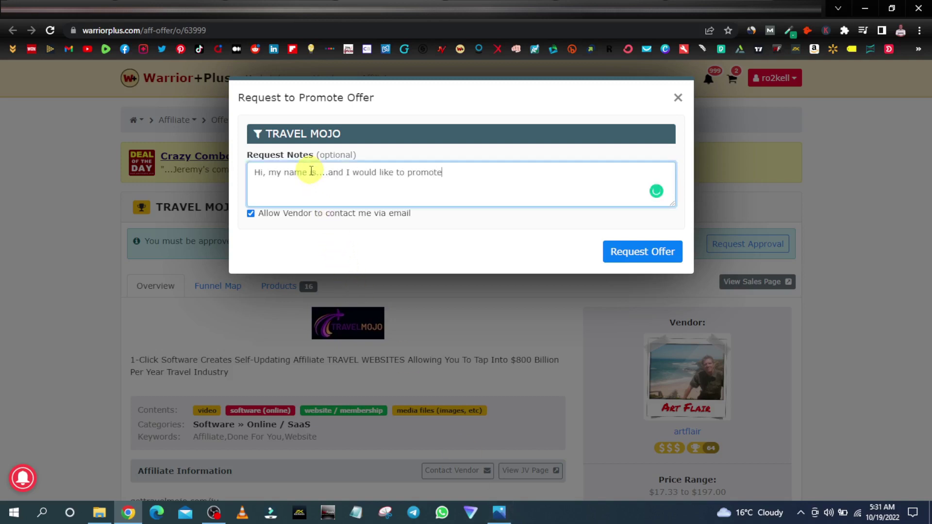
{"action": "type", "text": "your product on my email list and via"}
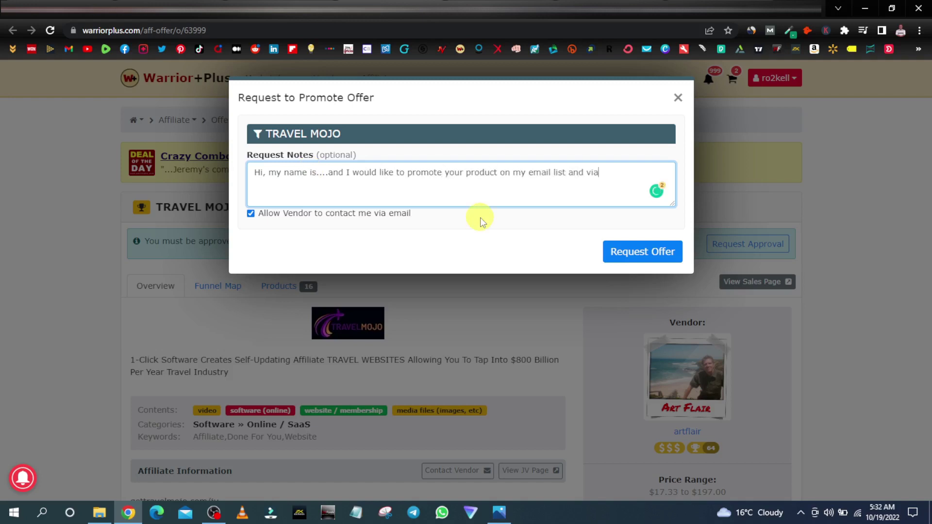
{"action": "type", "text": "l media."}
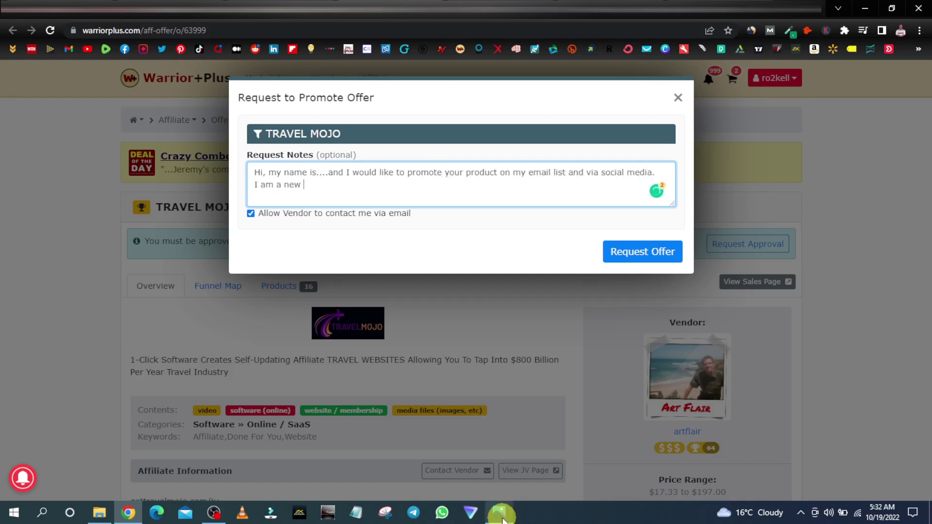
Add to the request notes "I am a new affiliate to warriorplus and I am slowly building my list and social media presence."
{"action": "type", "text": "lus and I am slow"}
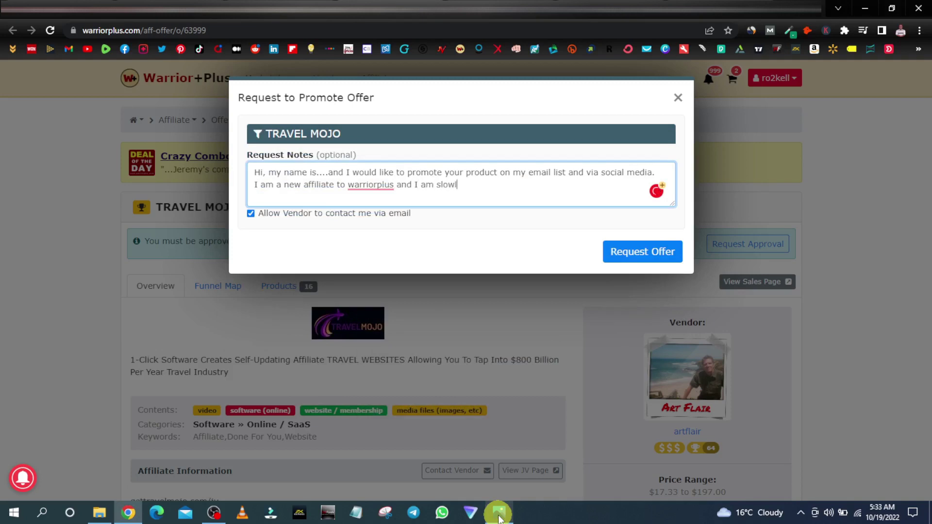
{"action": "type", "text": "ly building my list and social medi"}
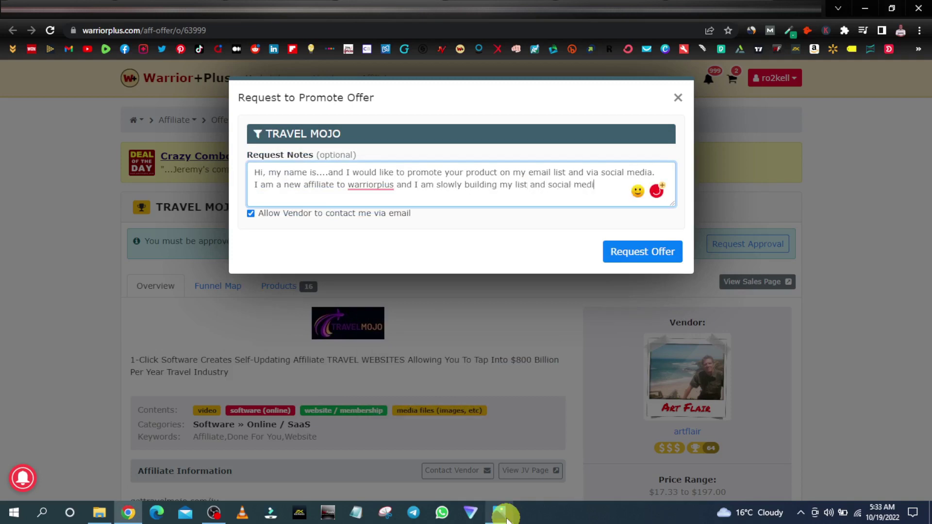
{"action": "type", "text": "a presecnce. Most"}
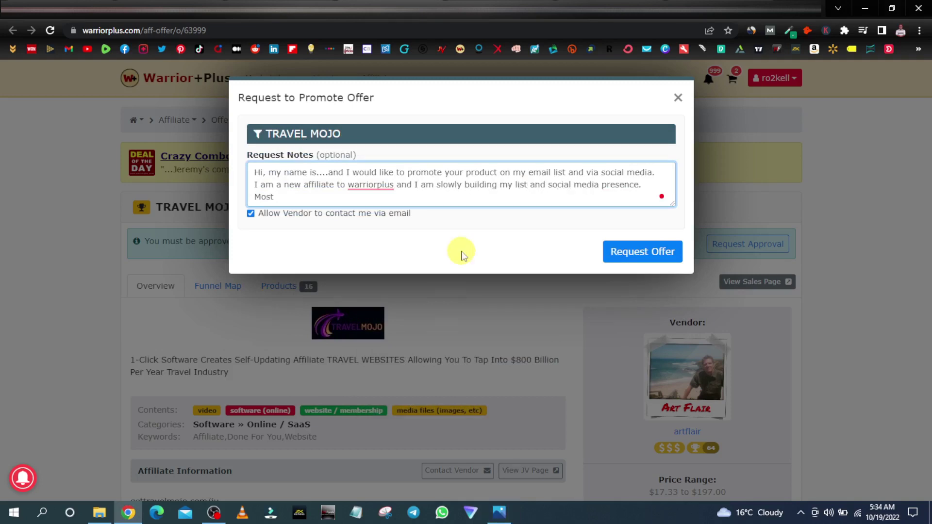
Continue the request notes with "Most of my traffic comes from Tier 1 countries so I won't be sending any rubbish traffic"
{"action": "type", "text": " of my traffic comes from Tier 1coun"}
{"action": "key", "text": "BackSpace"}
{"action": "key", "text": "BackSpace"}
{"action": "key", "text": "BackSpace"}
{"action": "key", "text": "BackSpace"}
{"action": "type", "text": "countries so I"}
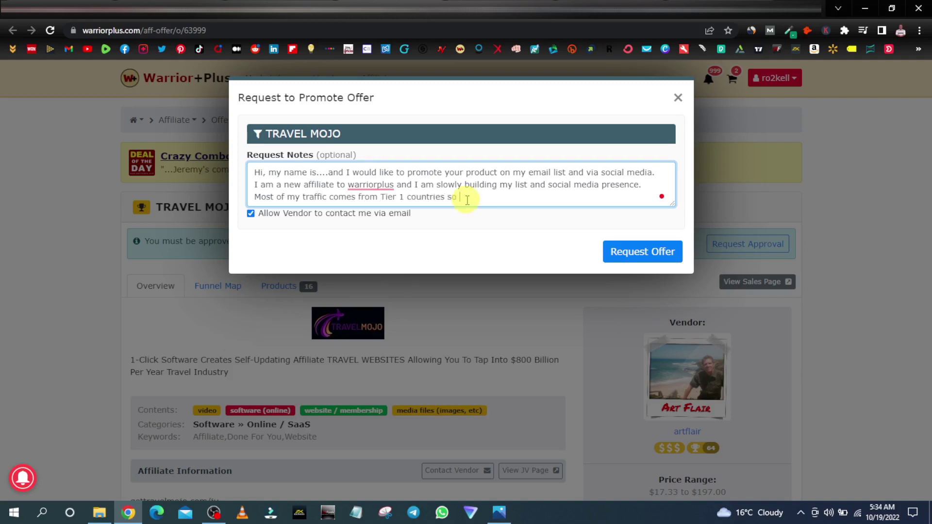
{"action": "type", "text": " wont be sending any rubbish traffic"}
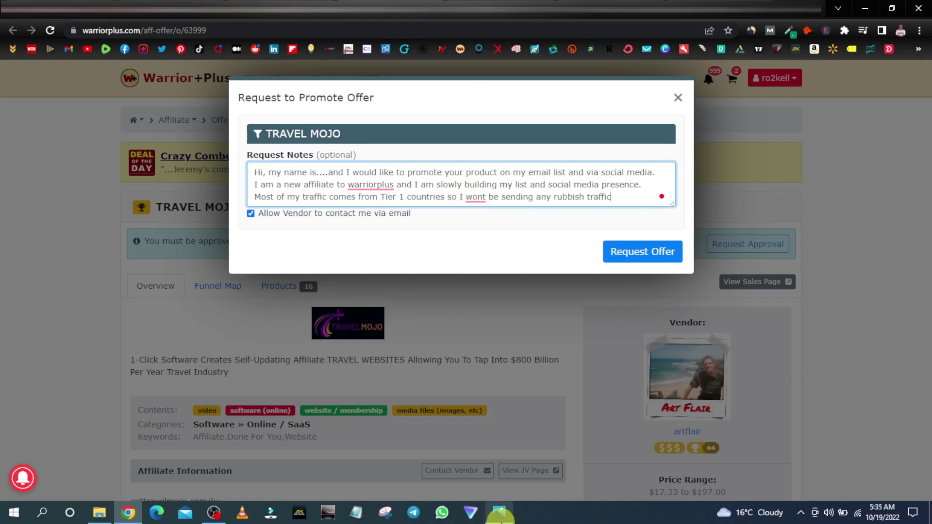
Add "and I believe this product is a fit for my audience." and, on a new line, "Looking forward to working with you long-term."
{"action": "type", "text": " and I believe this product is a fit dor my a"}
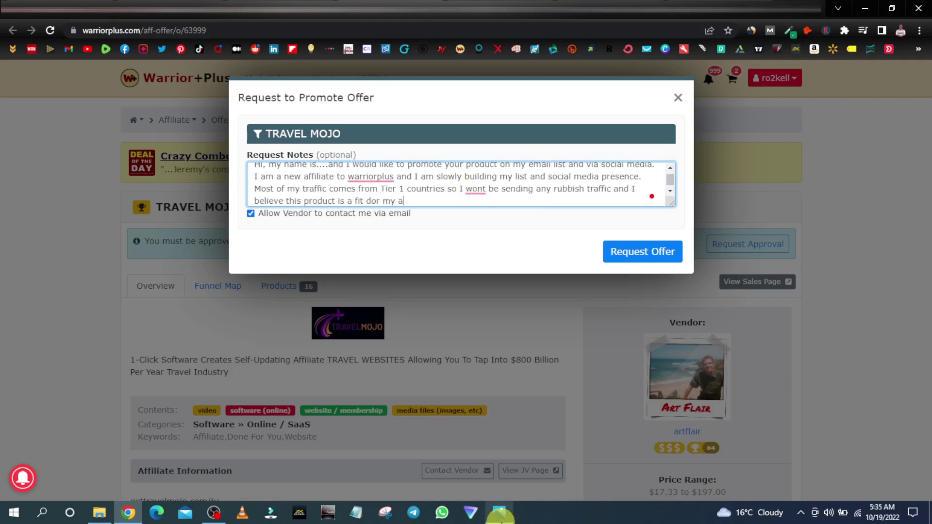
{"action": "key", "text": "BackSpace"}
{"action": "key", "text": "BackSpace"}
{"action": "type", "text": "e."}
{"action": "key", "text": "Return"}
{"action": "type", "text": "Looking forward to working with"}
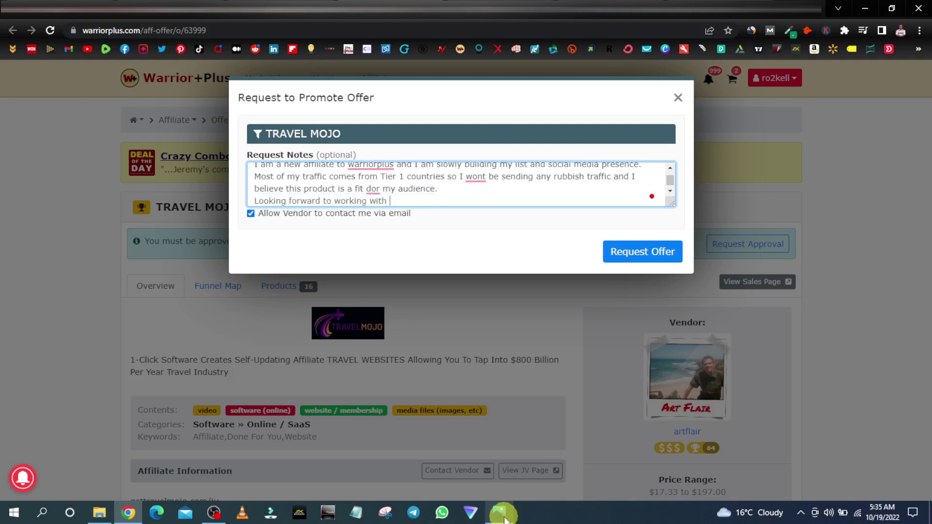
{"action": "type", "text": "m."}
Finish the note with "Thank you:)" after a blank line, with spelling corrected, and enlarge the notes box to show the full text
{"action": "key", "text": "Return"}
{"action": "key", "text": "Return"}
{"action": "type", "text": "Thank yoy:"}
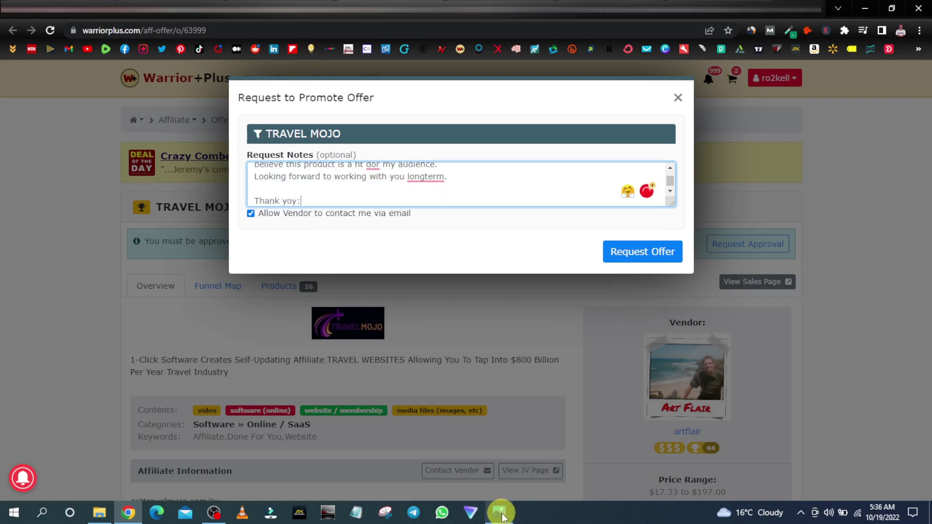
{"action": "left_click", "coordinate": [291, 214]}
{"action": "type", "text": ")"}
{"action": "left_click_drag", "start_coordinate": [672, 203], "coordinate": [672, 301]}
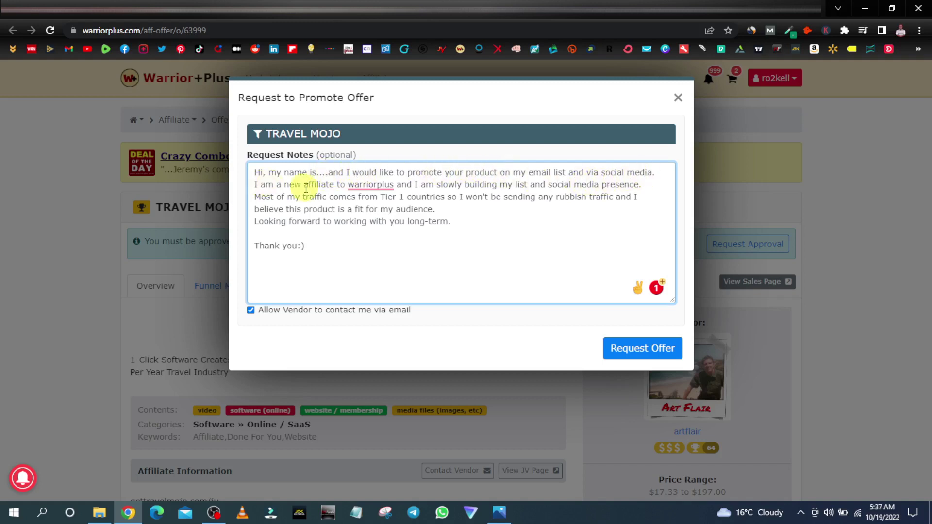
Close the promotion request form without submitting it, and copy the Travel Mojo sales page's URL
{"action": "double_click", "coordinate": [350, 185]}
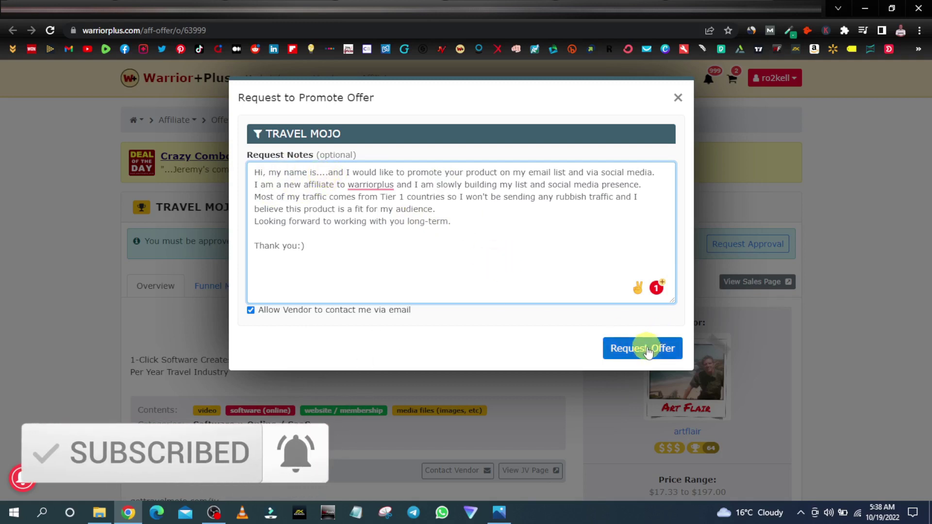
{"action": "left_click", "coordinate": [678, 97]}
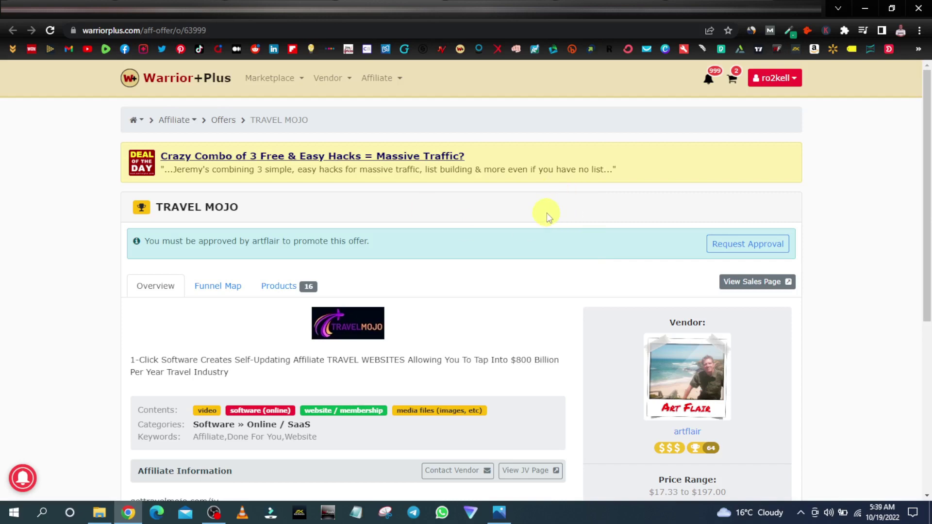
{"action": "left_click", "coordinate": [583, 8]}
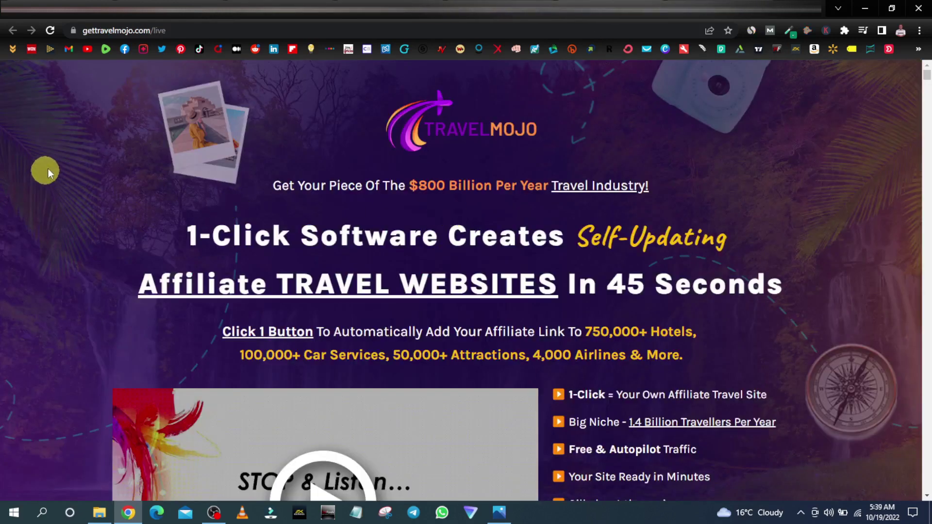
{"action": "left_click", "coordinate": [165, 29]}
{"action": "left_click", "coordinate": [162, 30]}
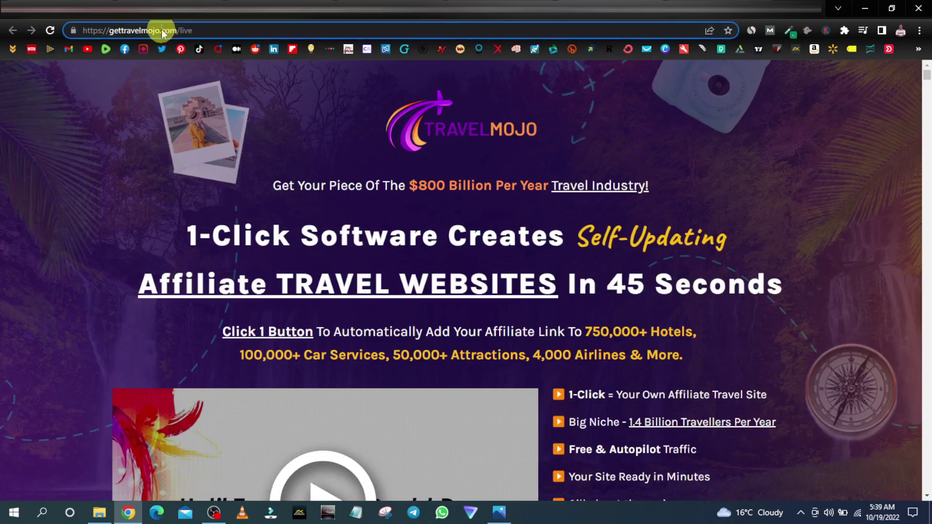
{"action": "right_click", "coordinate": [162, 30]}
{"action": "left_click", "coordinate": [198, 113]}
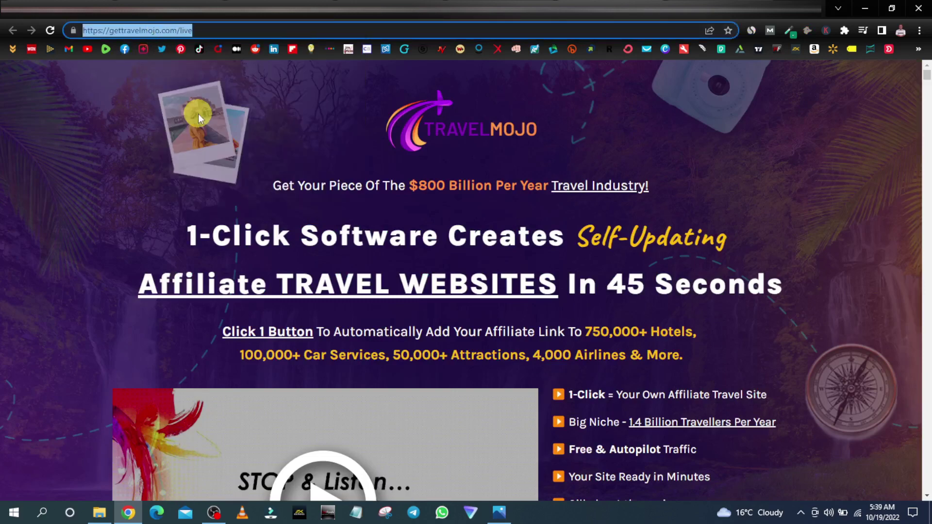
{"action": "left_click", "coordinate": [694, 7]}
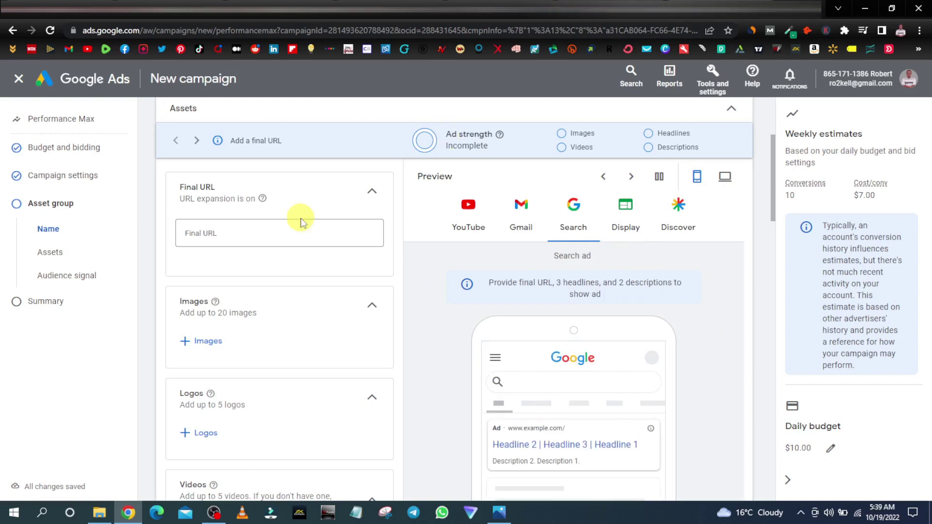
{"action": "left_click", "coordinate": [207, 233]}
{"action": "right_click", "coordinate": [205, 235]}
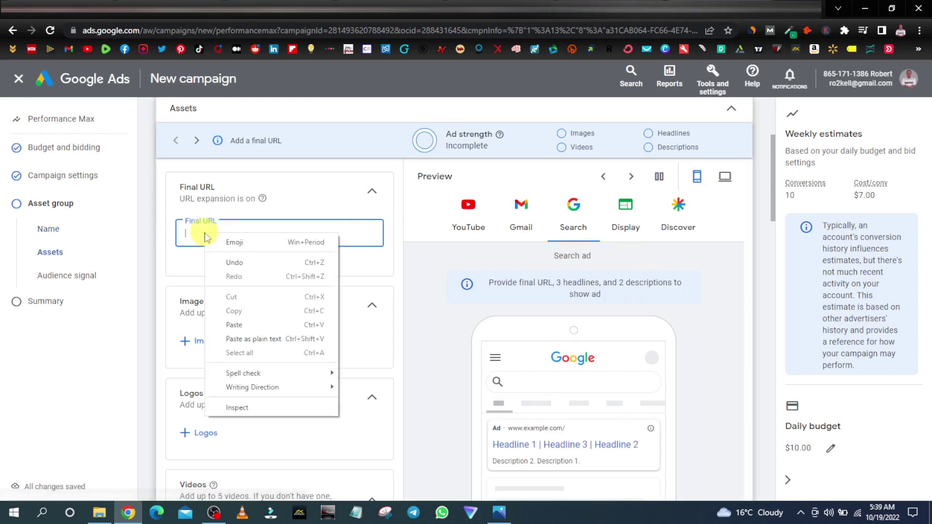
{"action": "left_click", "coordinate": [247, 329]}
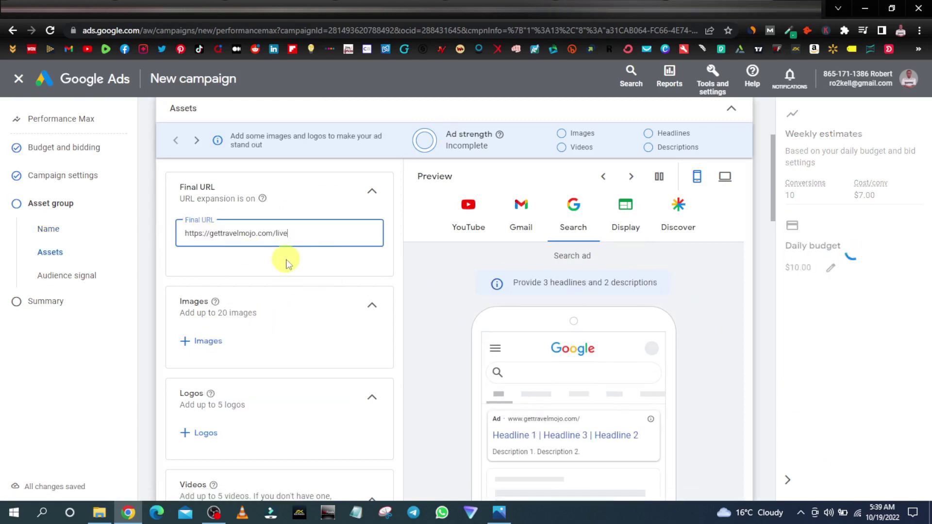
Start adding images to the asset group and choose the option to upload them from files
{"action": "scroll", "coordinate": [286, 267], "scroll_direction": "down", "scroll_amount": 1}
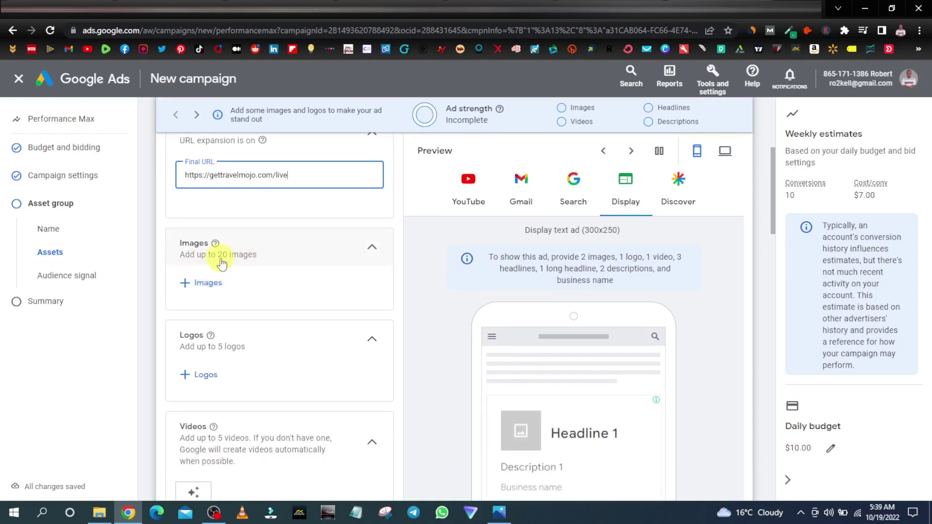
{"action": "left_click", "coordinate": [205, 283]}
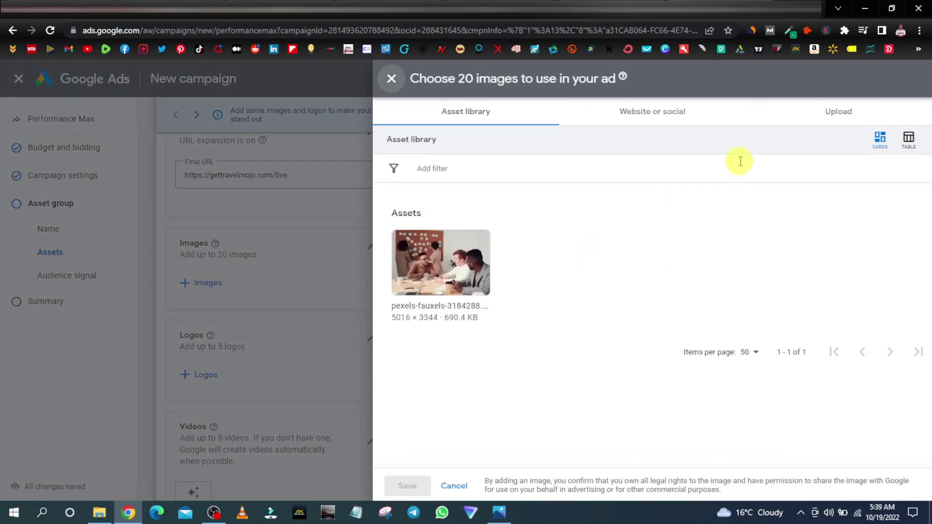
{"action": "left_click", "coordinate": [843, 114]}
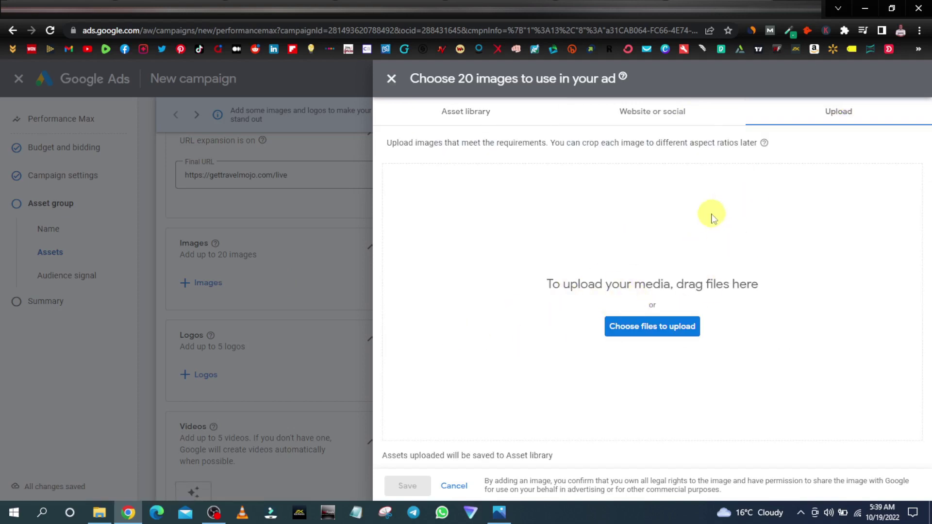
Look through the Travel Mojo sales page for pictures suitable for the ads
{"action": "left_click", "coordinate": [592, 9]}
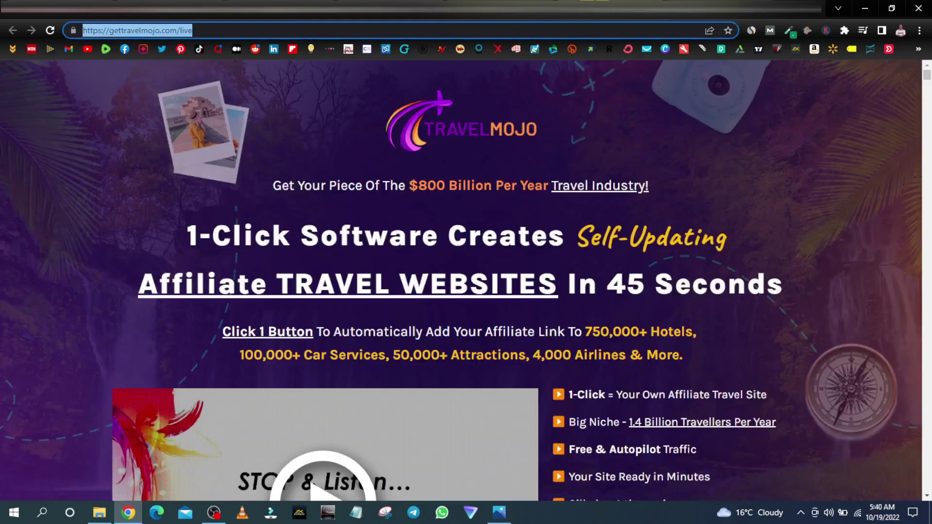
{"action": "scroll", "coordinate": [477, 200], "scroll_direction": "down", "scroll_amount": 7}
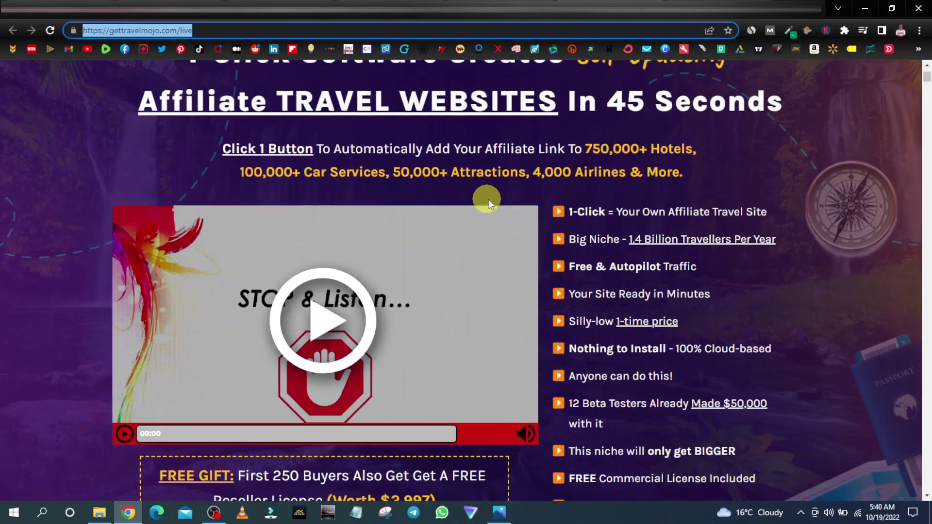
{"action": "scroll", "coordinate": [520, 194], "scroll_direction": "down", "scroll_amount": 20}
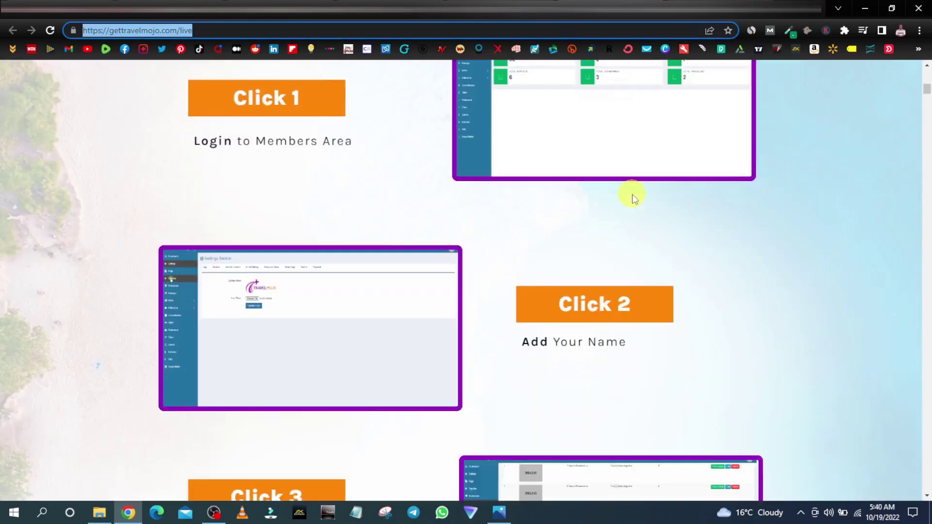
{"action": "scroll", "coordinate": [633, 199], "scroll_direction": "down", "scroll_amount": 20}
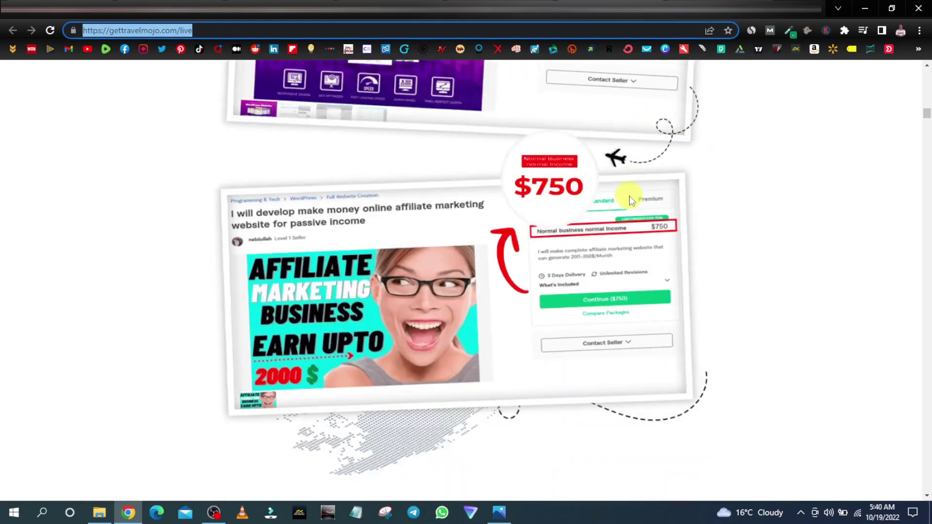
{"action": "scroll", "coordinate": [631, 199], "scroll_direction": "up", "scroll_amount": 8}
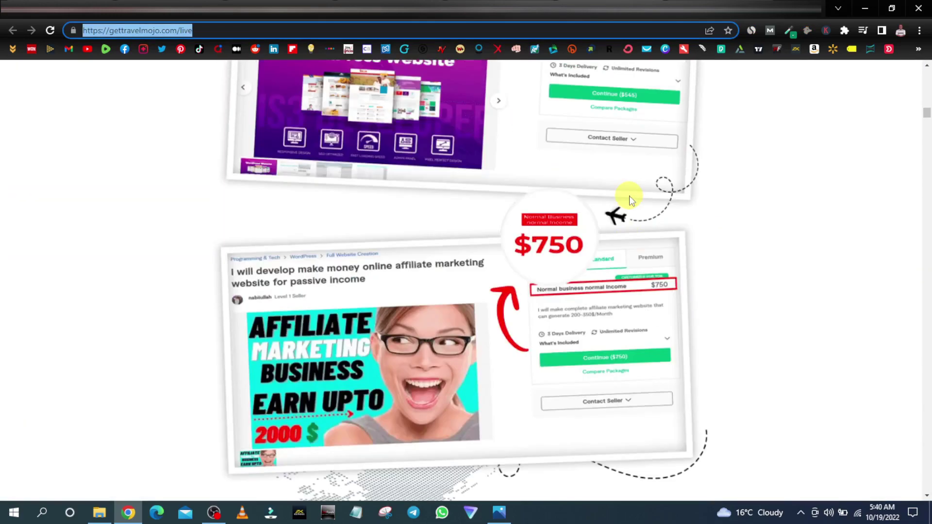
{"action": "scroll", "coordinate": [629, 196], "scroll_direction": "down", "scroll_amount": 20}
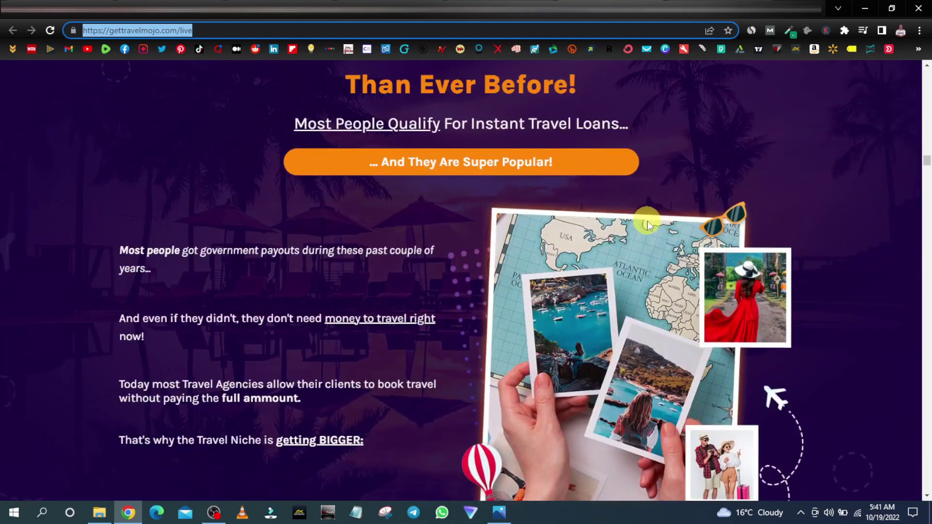
{"action": "scroll", "coordinate": [663, 263], "scroll_direction": "down", "scroll_amount": 1}
{"action": "right_click", "coordinate": [603, 236]}
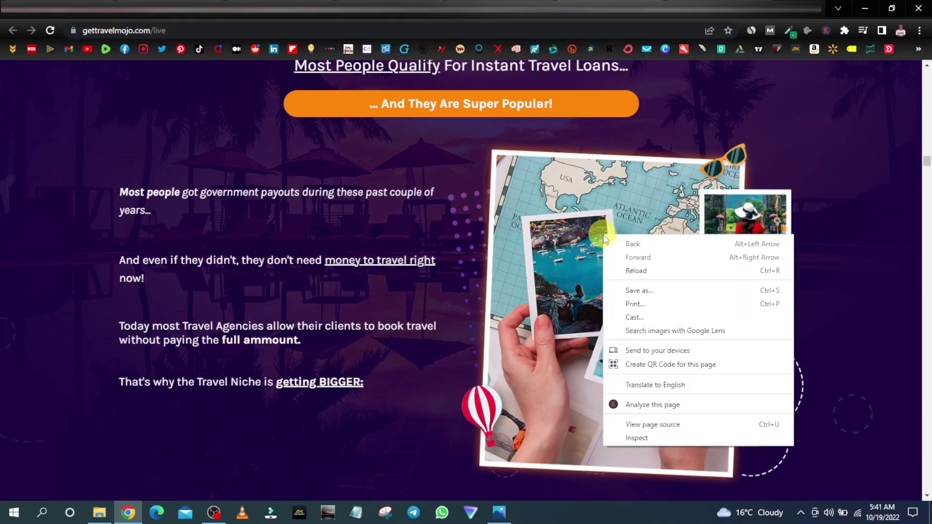
{"action": "left_click", "coordinate": [644, 291]}
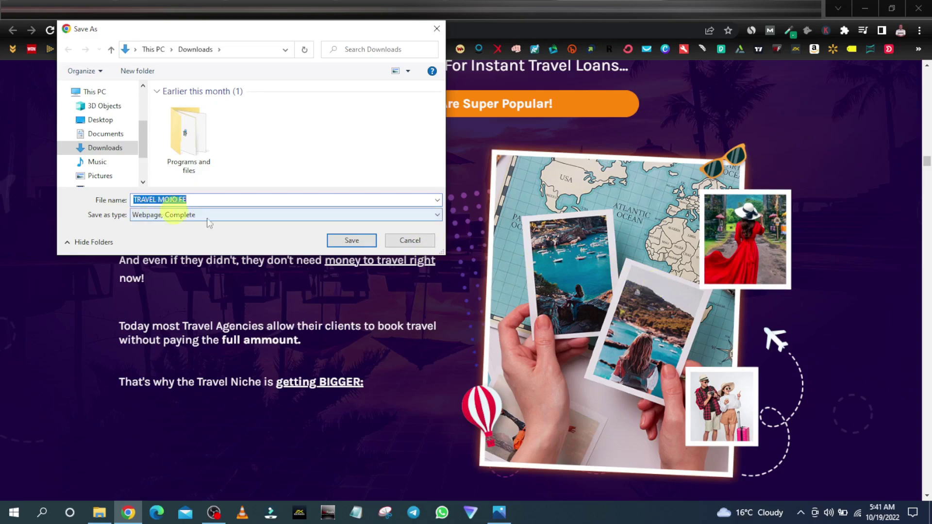
{"action": "left_click", "coordinate": [420, 247]}
{"action": "scroll", "coordinate": [641, 278], "scroll_direction": "down", "scroll_amount": 15}
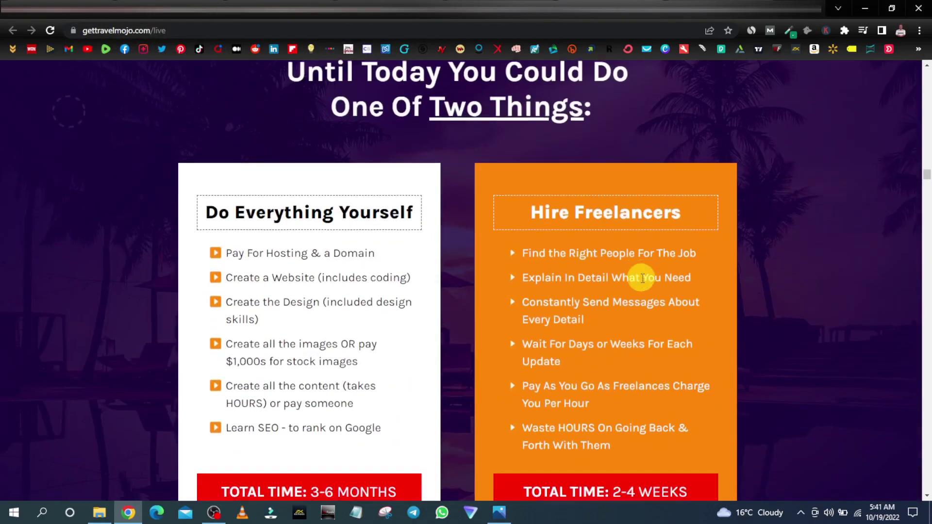
{"action": "scroll", "coordinate": [640, 277], "scroll_direction": "up", "scroll_amount": 7}
{"action": "scroll", "coordinate": [638, 277], "scroll_direction": "down", "scroll_amount": 7}
{"action": "scroll", "coordinate": [642, 252], "scroll_direction": "up", "scroll_amount": 5}
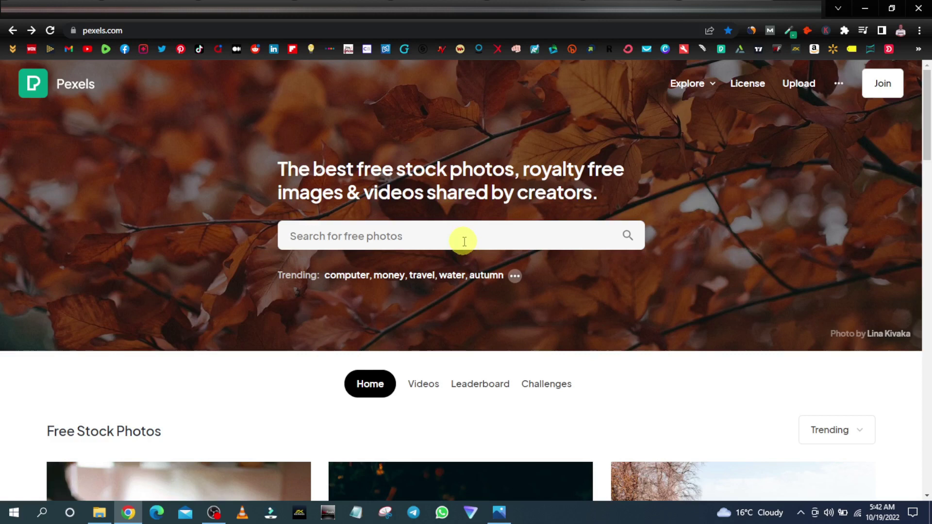
Search Pexels for office photos
{"action": "left_click", "coordinate": [438, 238]}
{"action": "type", "text": "off"}
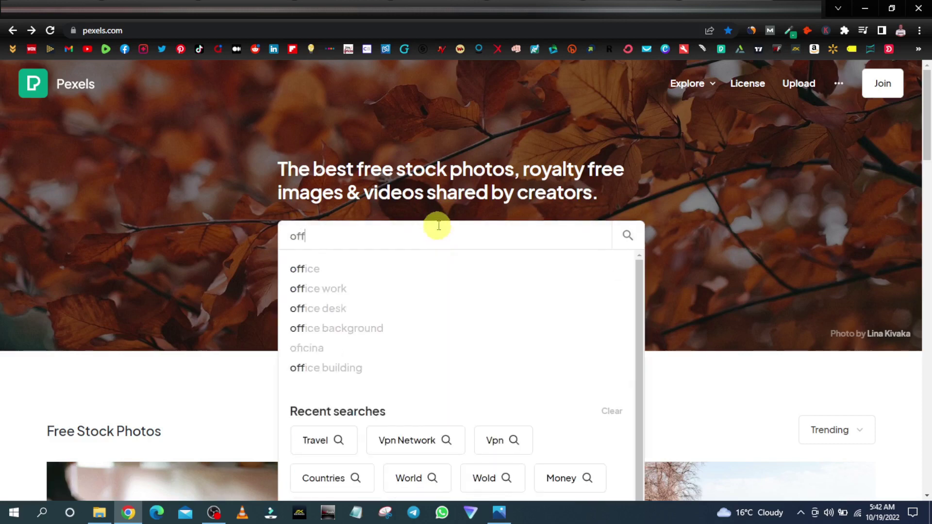
{"action": "type", "text": "ce"}
{"action": "key", "text": "Return"}
Find and download the overhead photo of three women working with laptops around a wooden table
{"action": "scroll", "coordinate": [442, 236], "scroll_direction": "down", "scroll_amount": 8}
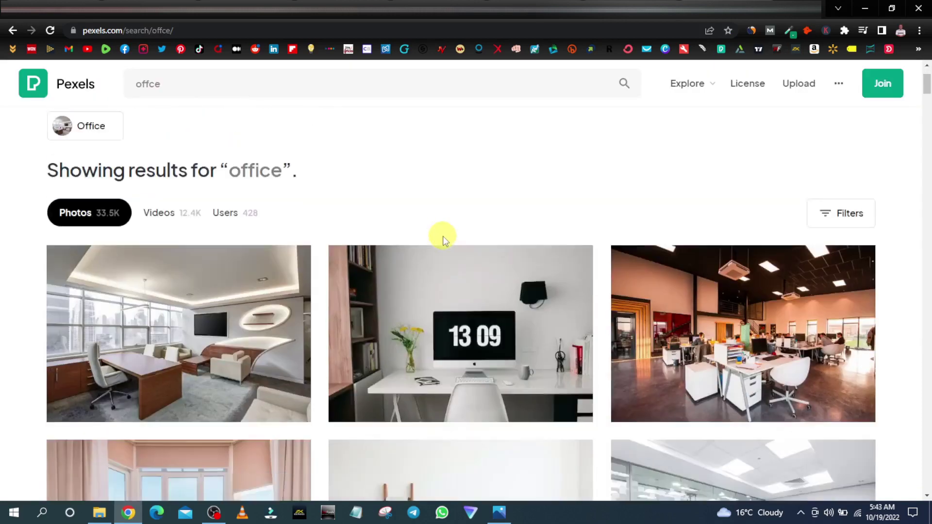
{"action": "scroll", "coordinate": [450, 237], "scroll_direction": "down", "scroll_amount": 10}
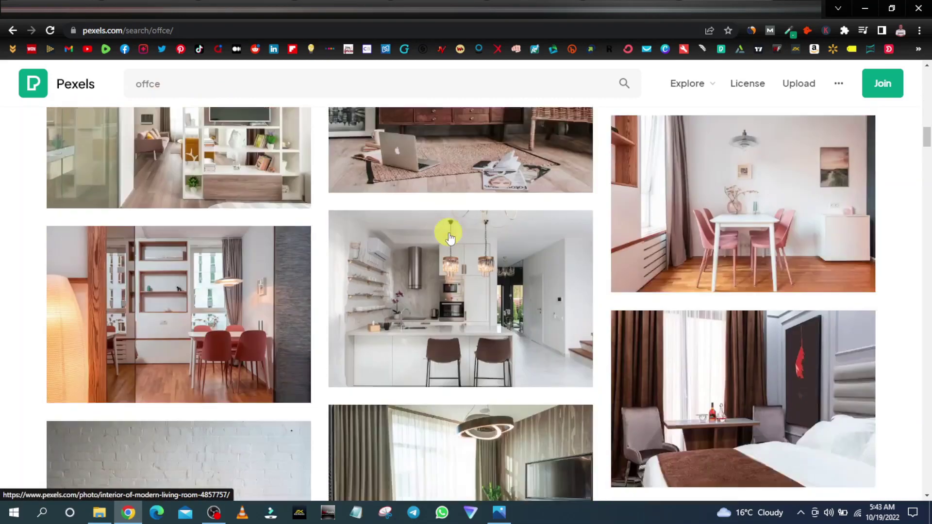
{"action": "scroll", "coordinate": [450, 236], "scroll_direction": "down", "scroll_amount": 10}
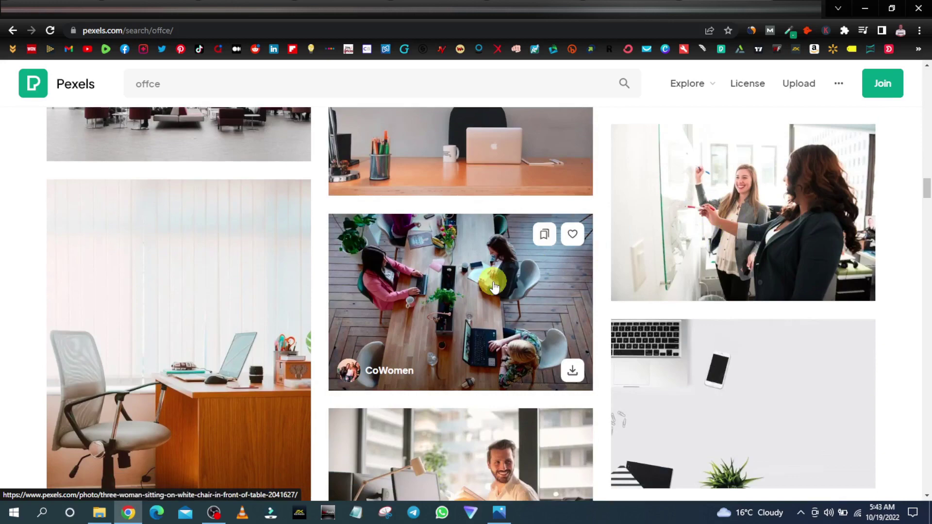
{"action": "scroll", "coordinate": [494, 286], "scroll_direction": "down", "scroll_amount": 10}
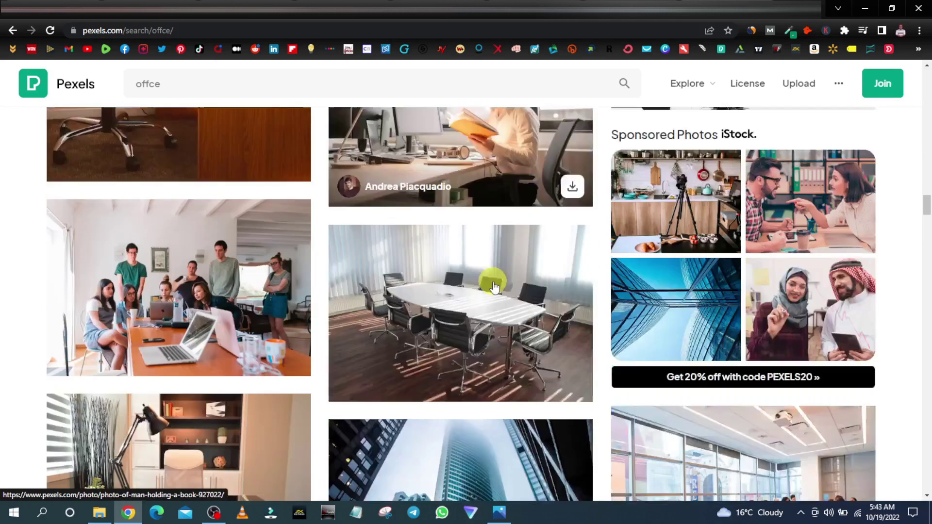
{"action": "scroll", "coordinate": [416, 240], "scroll_direction": "up", "scroll_amount": 9}
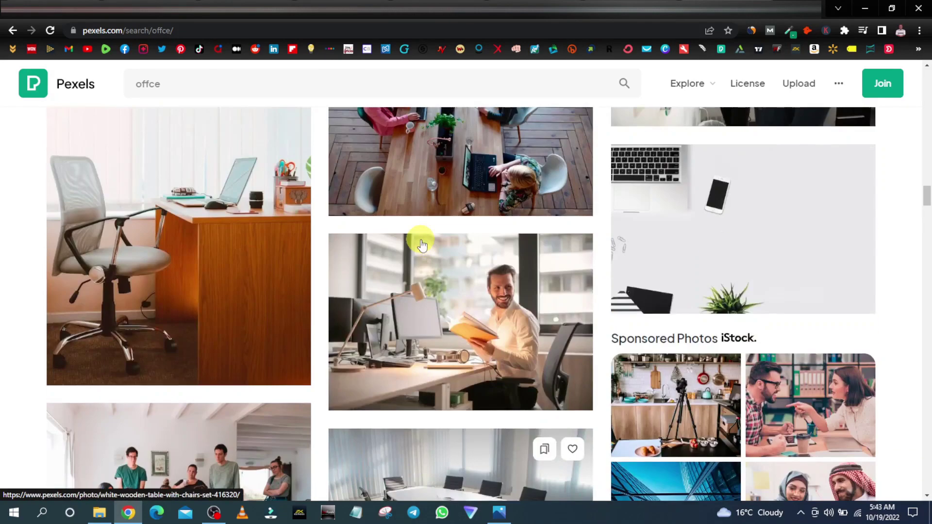
{"action": "left_click", "coordinate": [570, 313]}
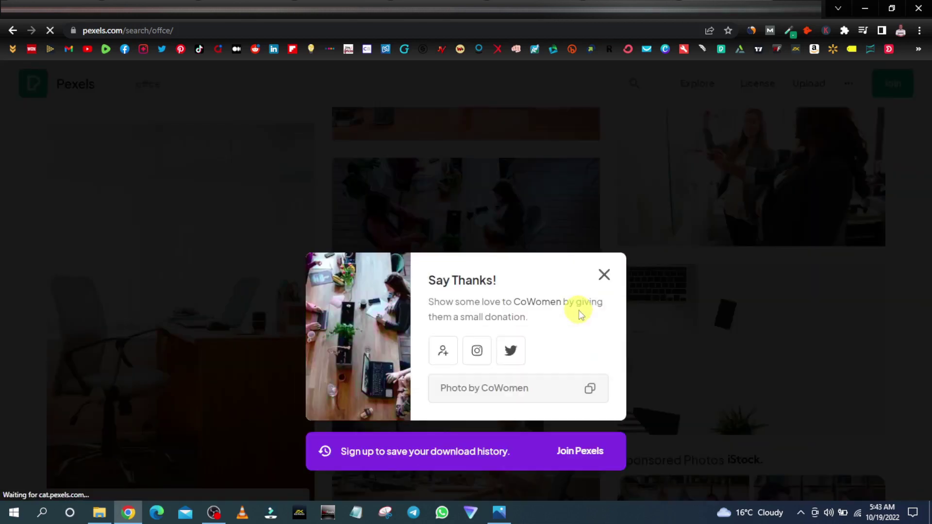
Upload pexels-cowomen-2041627 from the Downloads folder to the Google Ads campaign's images
{"action": "left_click", "coordinate": [628, 8]}
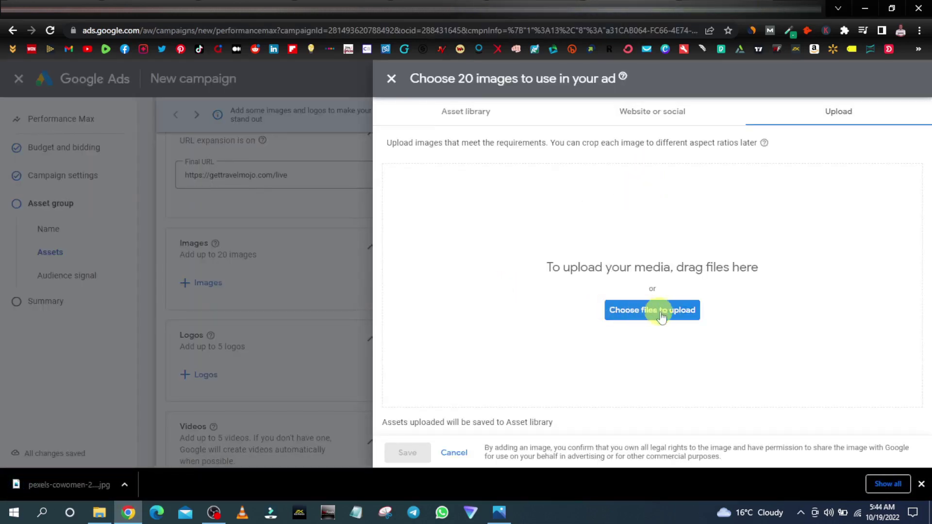
{"action": "left_click", "coordinate": [640, 315]}
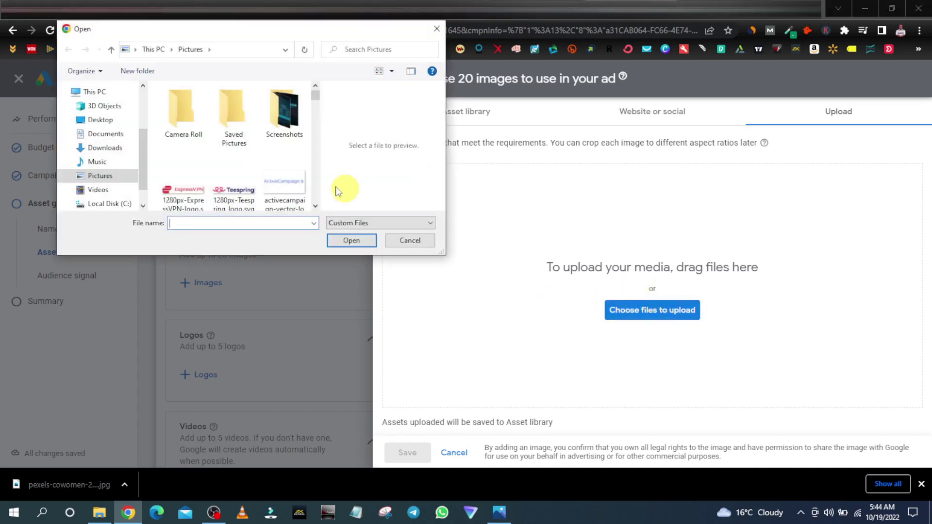
{"action": "left_click", "coordinate": [112, 148]}
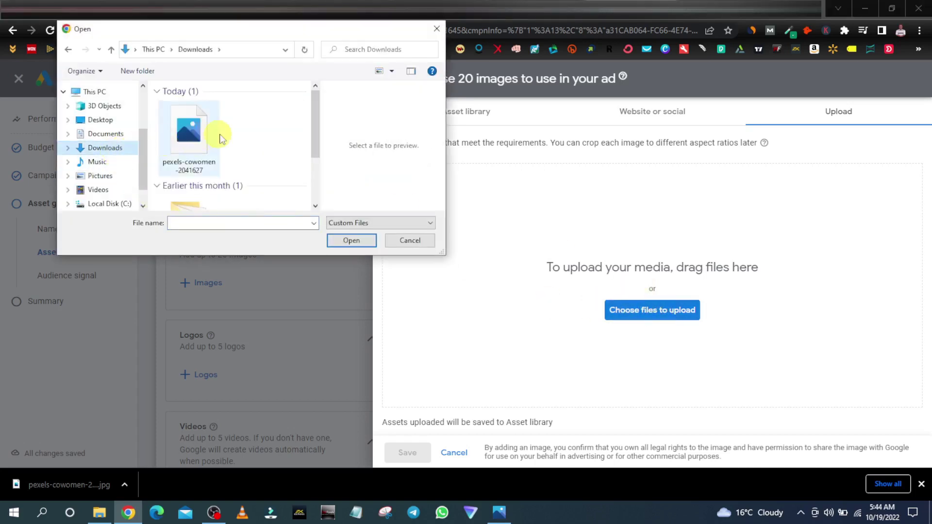
{"action": "double_click", "coordinate": [185, 130]}
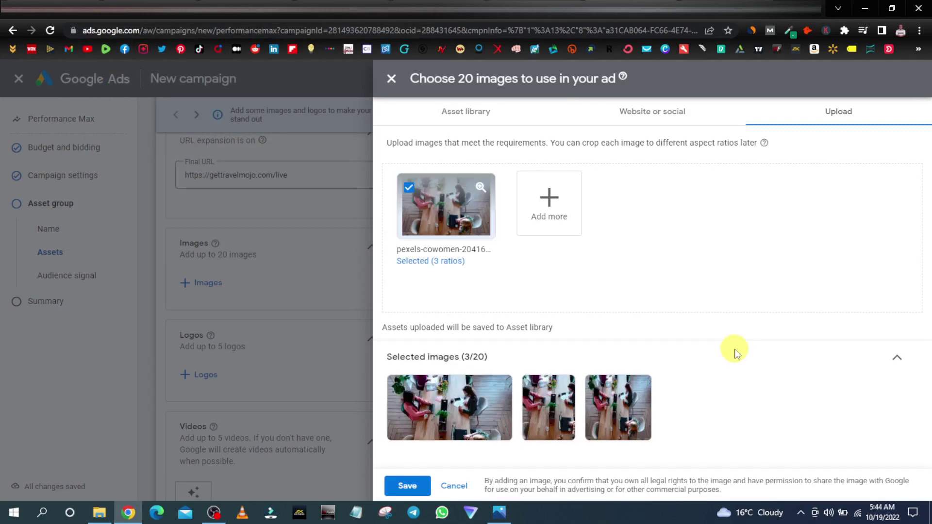
{"action": "left_click", "coordinate": [553, 201]}
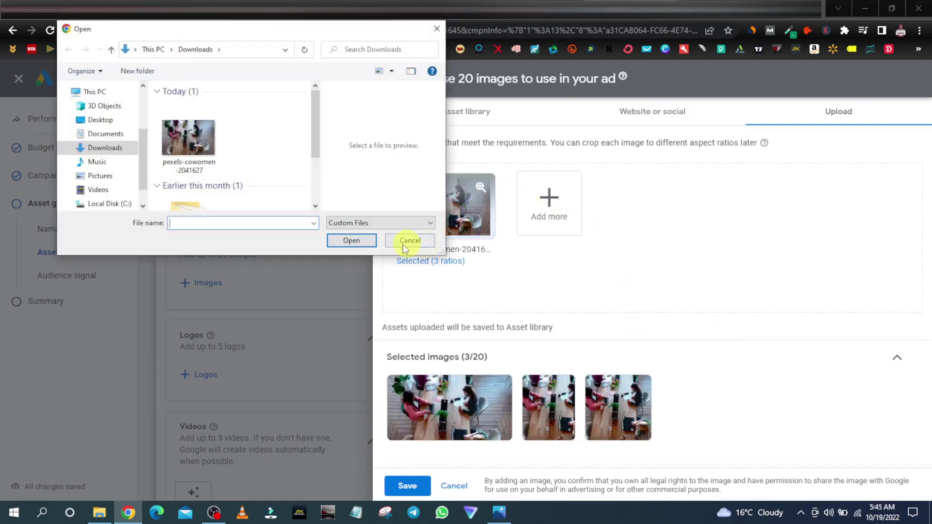
{"action": "left_click", "coordinate": [404, 242]}
Download the Pexels photo of two women in blazers writing at a glass whiteboard
{"action": "left_click", "coordinate": [725, 5]}
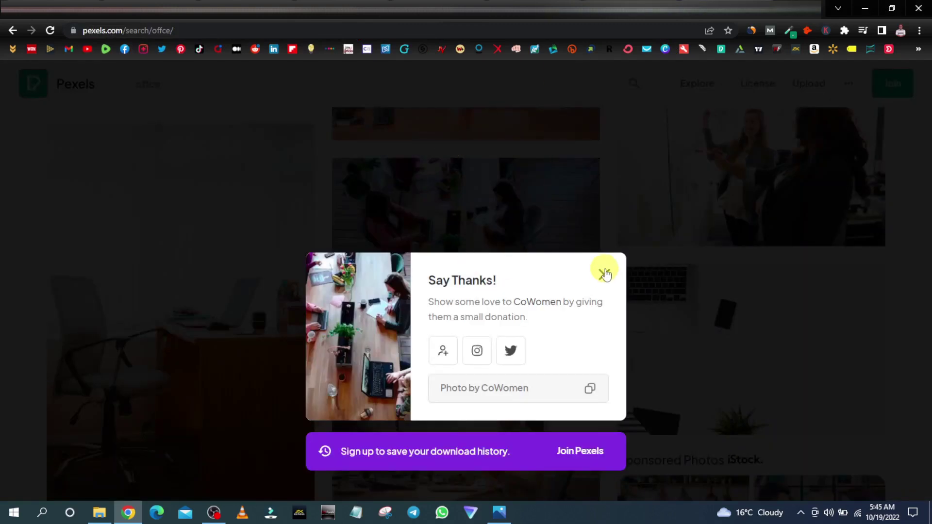
{"action": "left_click", "coordinate": [604, 273]}
{"action": "scroll", "coordinate": [597, 277], "scroll_direction": "up", "scroll_amount": 2}
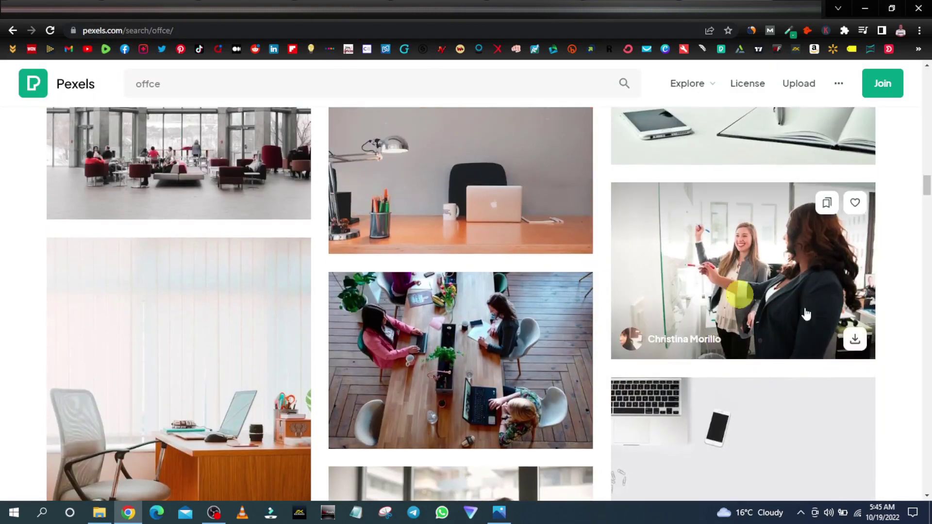
{"action": "left_click", "coordinate": [856, 333]}
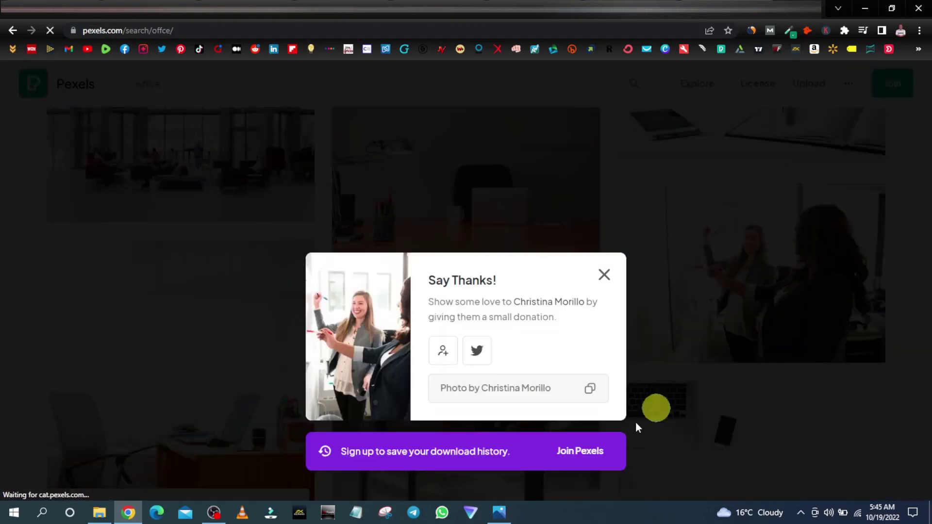
Upload the downloaded photo of the two women at the whiteboard to the Google Ads campaign's images
{"action": "left_click", "coordinate": [620, 6]}
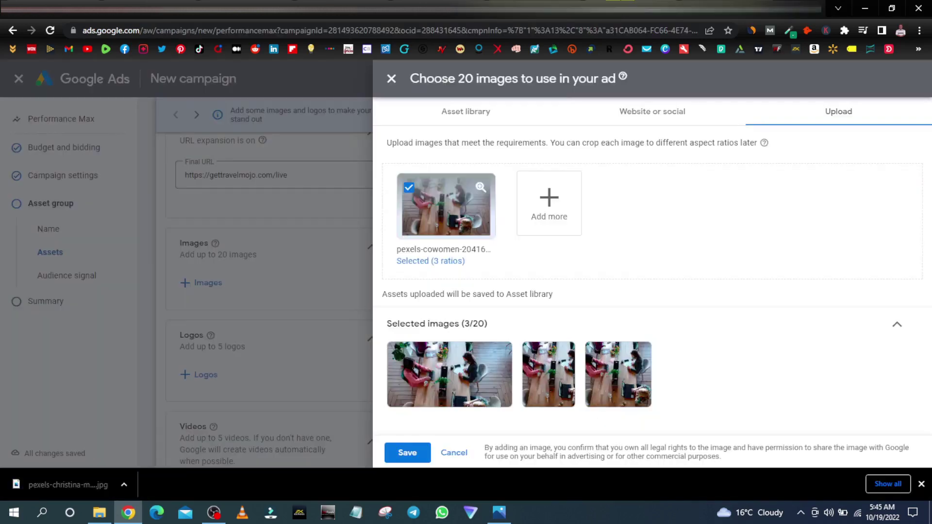
{"action": "left_click", "coordinate": [561, 207]}
{"action": "double_click", "coordinate": [264, 140]}
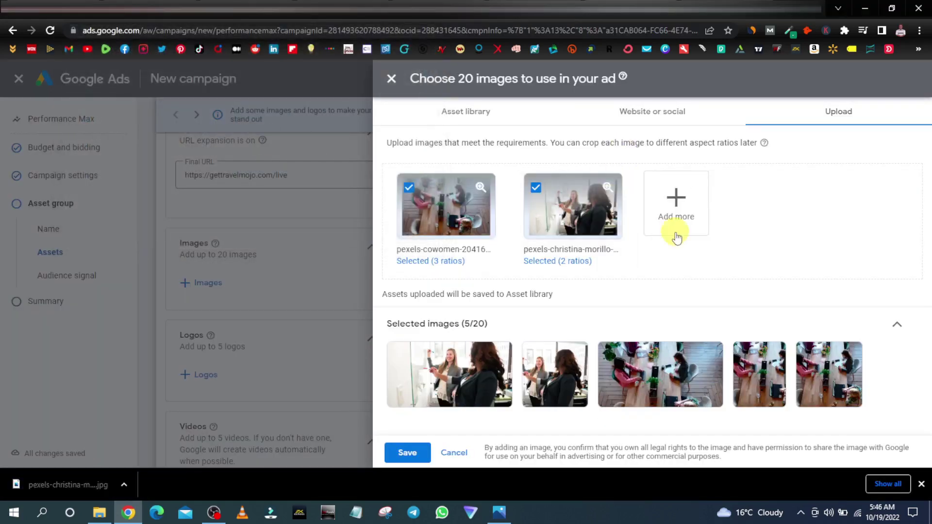
Find and download the Pexels photo of a bearded man working at a computer on a white desk
{"action": "left_click", "coordinate": [723, 4]}
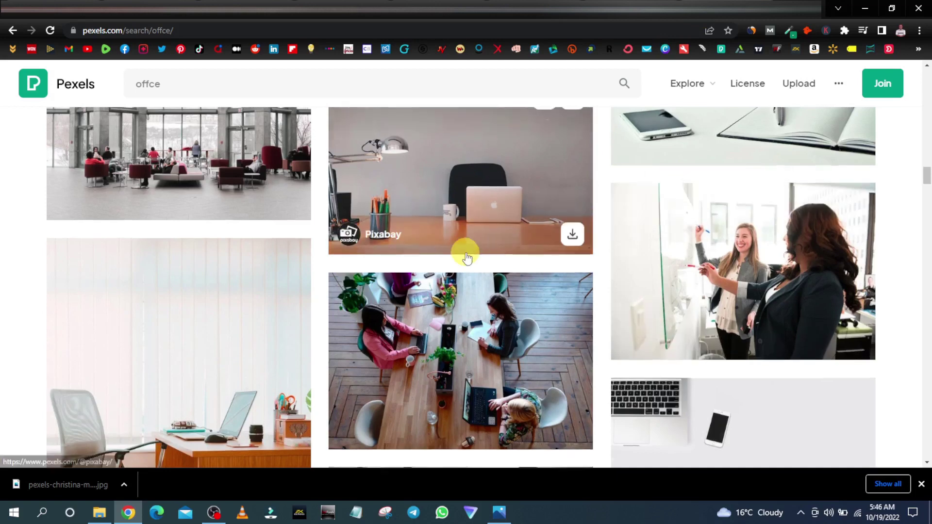
{"action": "scroll", "coordinate": [464, 249], "scroll_direction": "up", "scroll_amount": 5}
{"action": "left_click", "coordinate": [571, 330]}
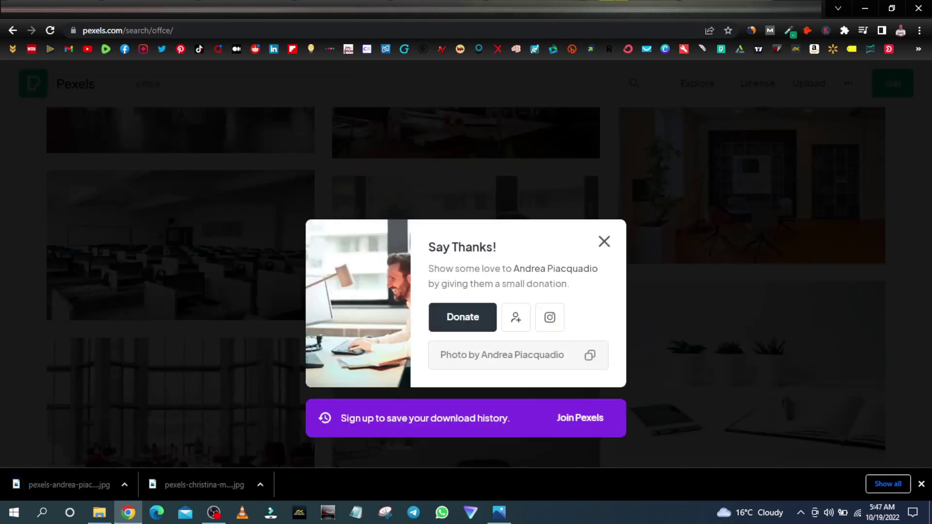
Upload the photo of the man at the computer to the Google Ads campaign and save the image selection
{"action": "left_click", "coordinate": [602, 5]}
{"action": "left_click", "coordinate": [674, 204]}
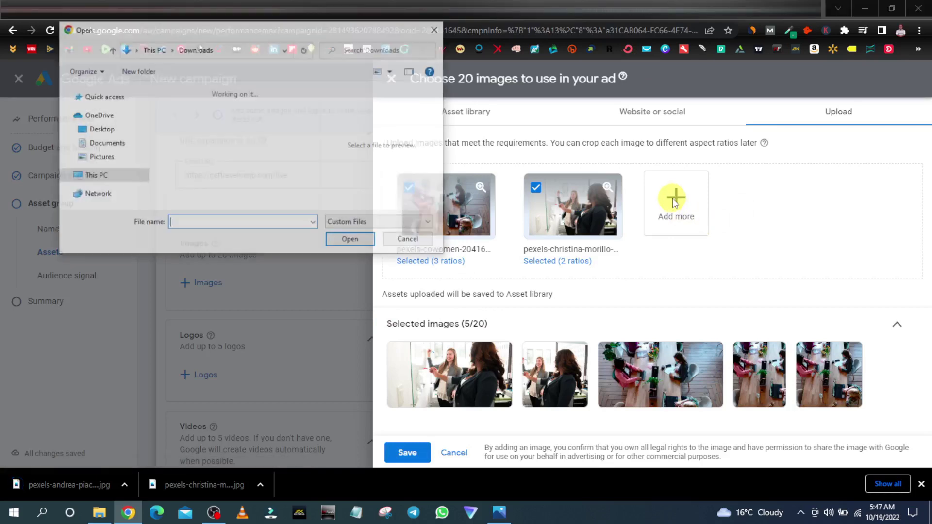
{"action": "scroll", "coordinate": [207, 161], "scroll_direction": "down", "scroll_amount": 1}
{"action": "double_click", "coordinate": [208, 161]}
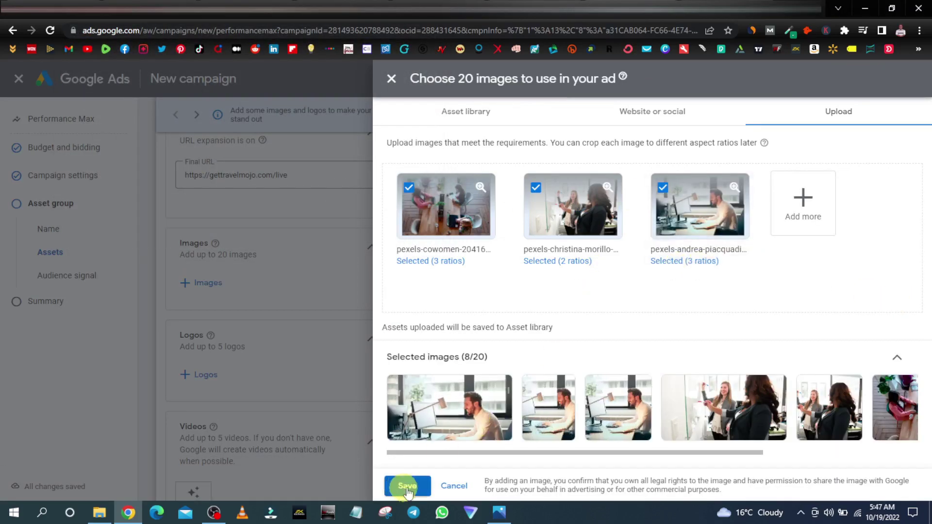
{"action": "left_click", "coordinate": [407, 486]}
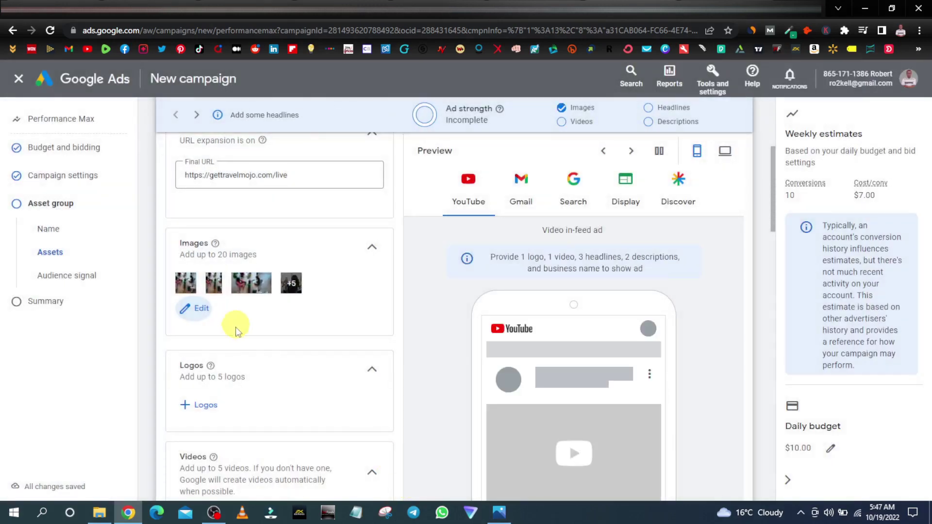
Open the logo selection for the asset group and go to the logo on the Travel Mojo sales page
{"action": "left_click", "coordinate": [205, 406]}
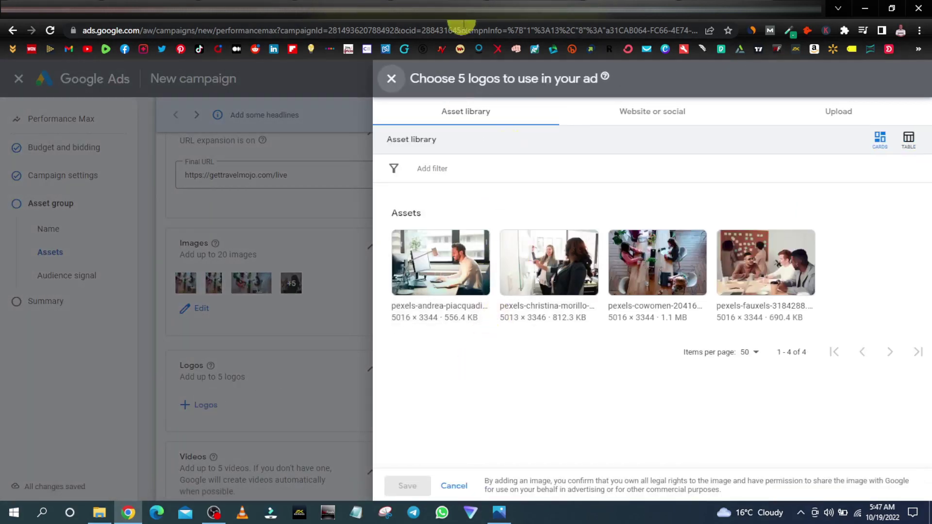
{"action": "key", "text": "ctrl+Tab"}
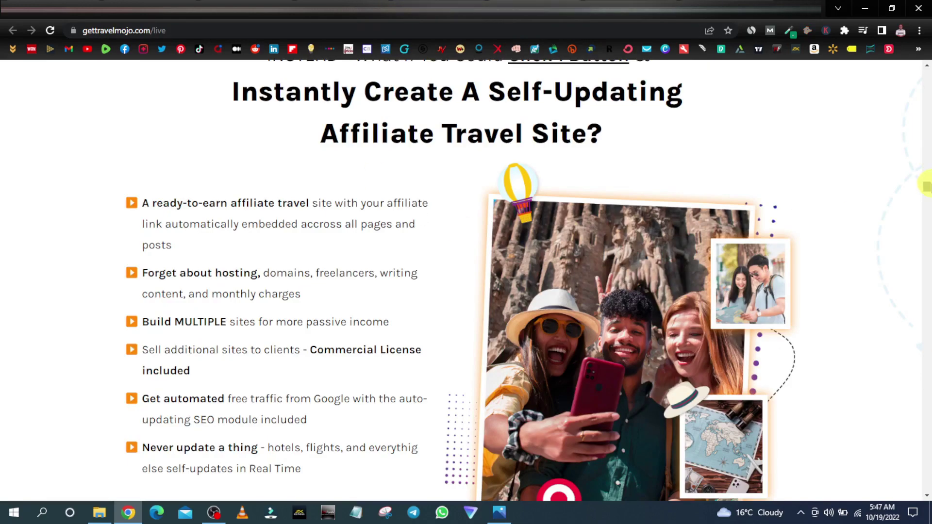
{"action": "left_click_drag", "start_coordinate": [924, 186], "coordinate": [926, 73]}
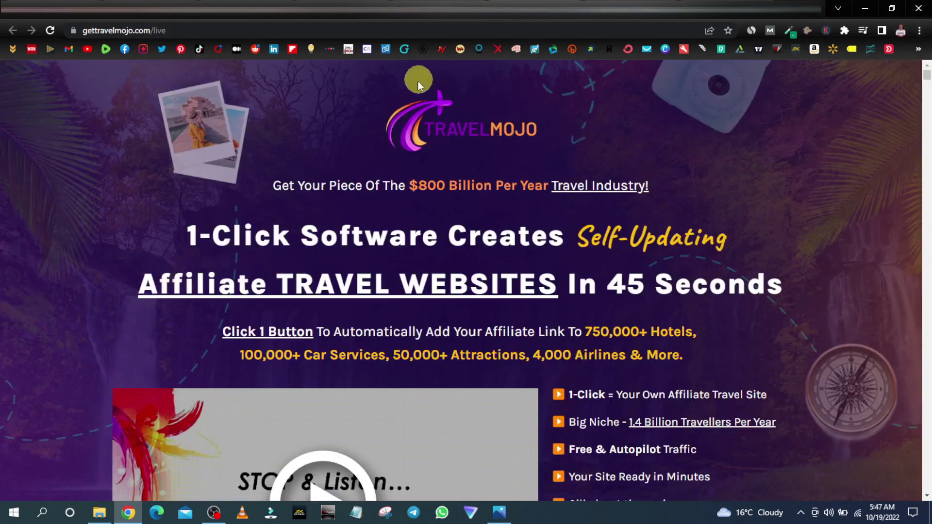
{"action": "right_click", "coordinate": [440, 129]}
{"action": "left_click", "coordinate": [475, 380]}
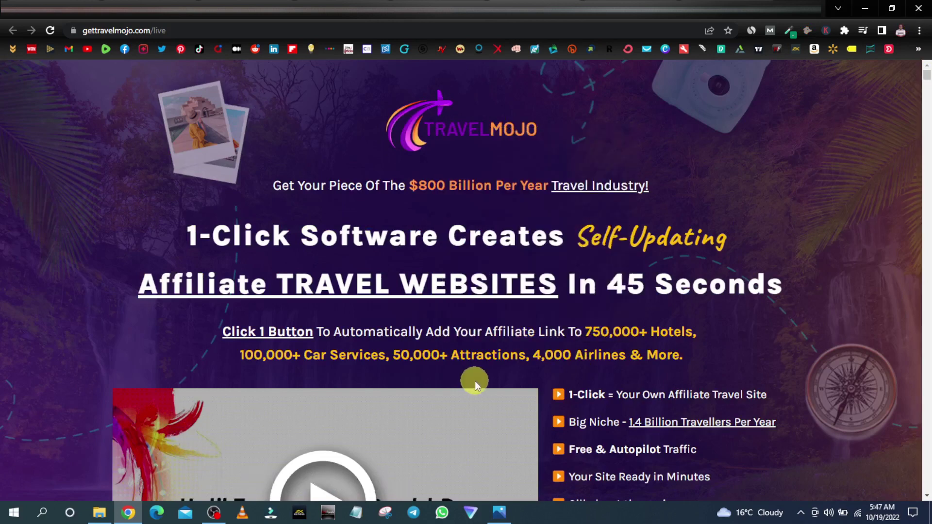
Snip the Travel Mojo logo with Snipping Tool and save it to the Desktop as the JPEG file Capture
{"action": "left_click", "coordinate": [384, 512]}
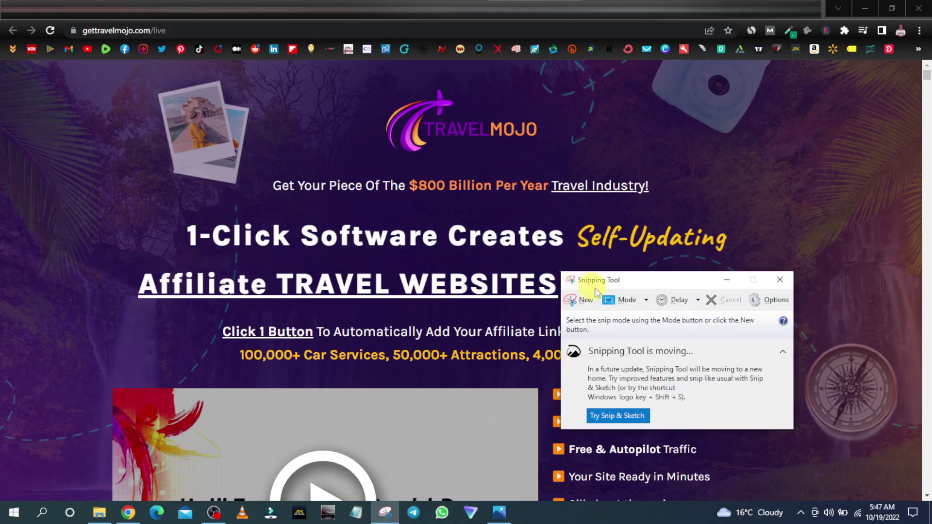
{"action": "left_click", "coordinate": [605, 304]}
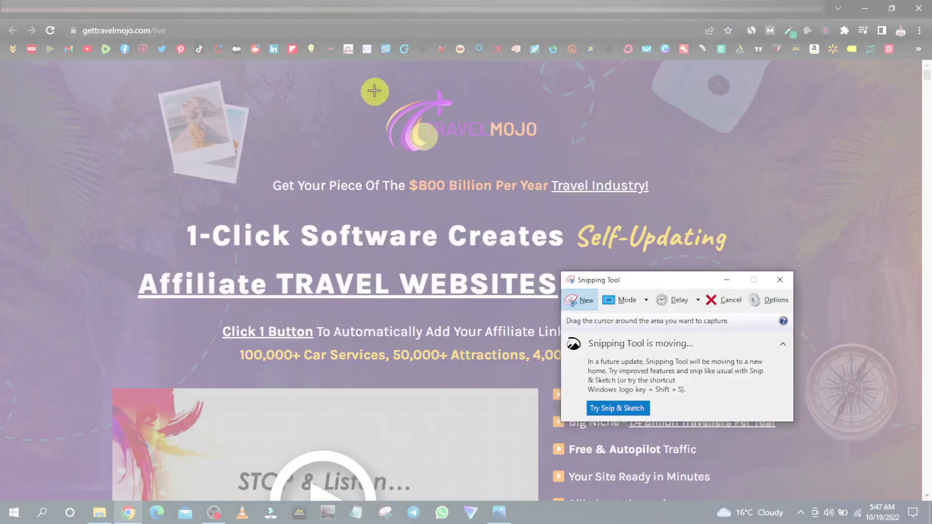
{"action": "left_click_drag", "start_coordinate": [378, 89], "coordinate": [553, 153]}
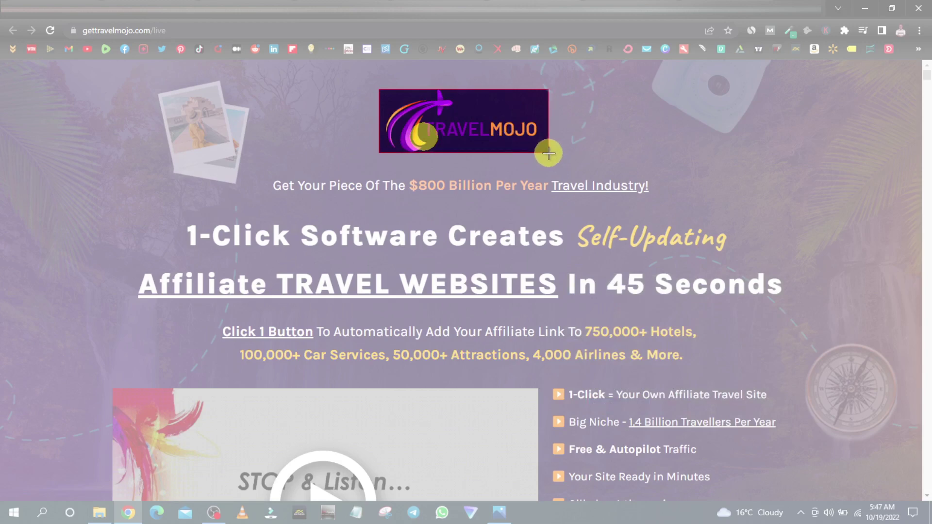
{"action": "left_click_drag", "start_coordinate": [546, 156], "coordinate": [546, 152]}
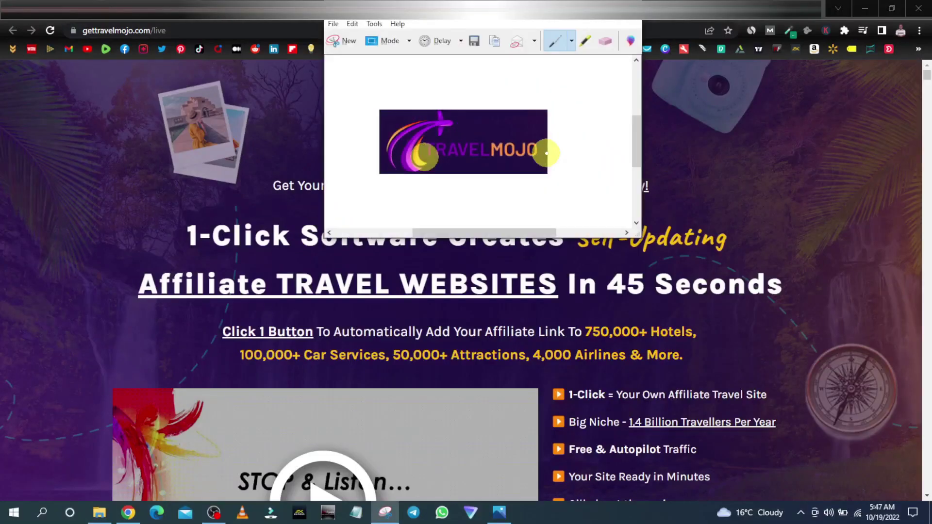
{"action": "left_click", "coordinate": [475, 41]}
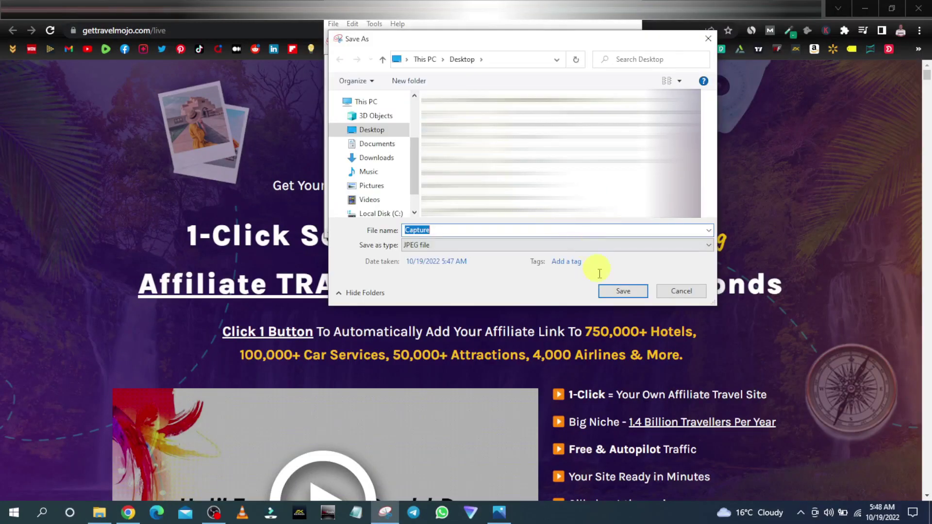
{"action": "left_click", "coordinate": [619, 290]}
{"action": "left_click", "coordinate": [572, 106]}
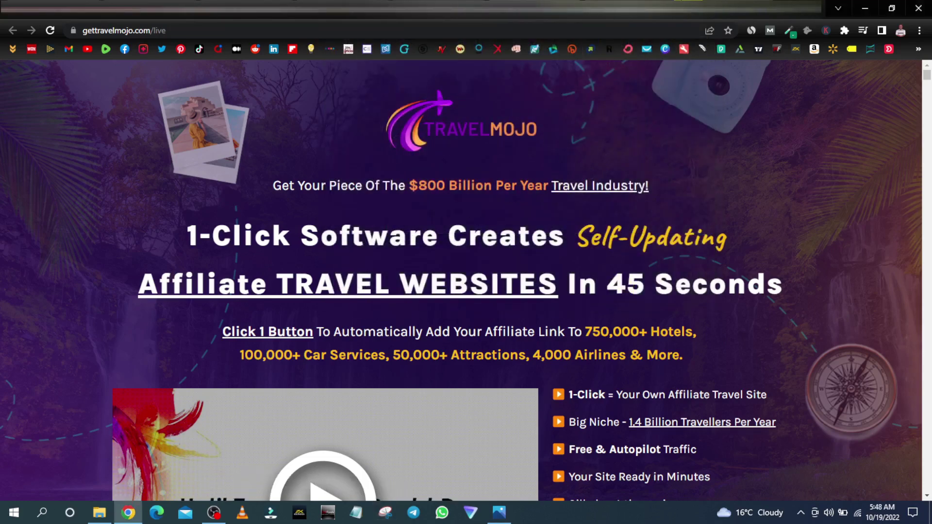
Try to upload Capture.JPG as a logo for the Google Ads campaign
{"action": "left_click", "coordinate": [531, 6]}
{"action": "left_click", "coordinate": [866, 110]}
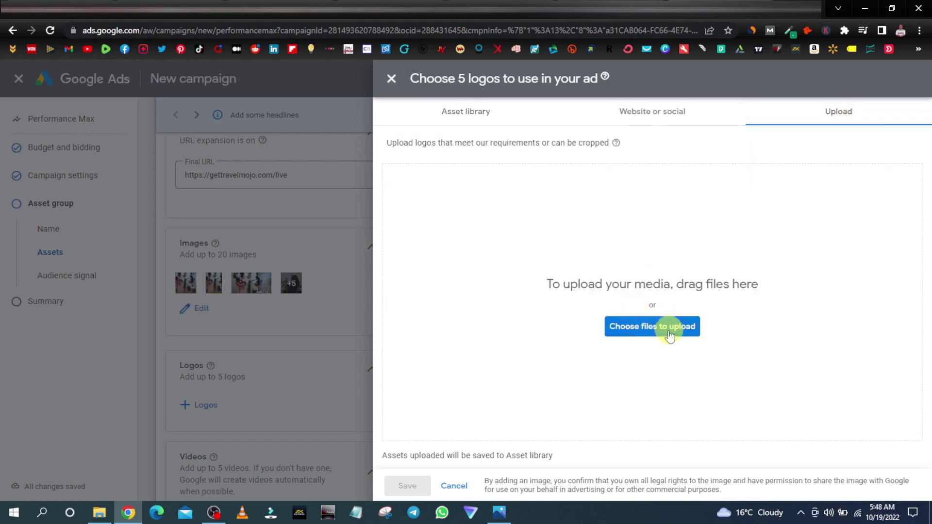
{"action": "left_click", "coordinate": [669, 331]}
{"action": "left_click", "coordinate": [351, 239]}
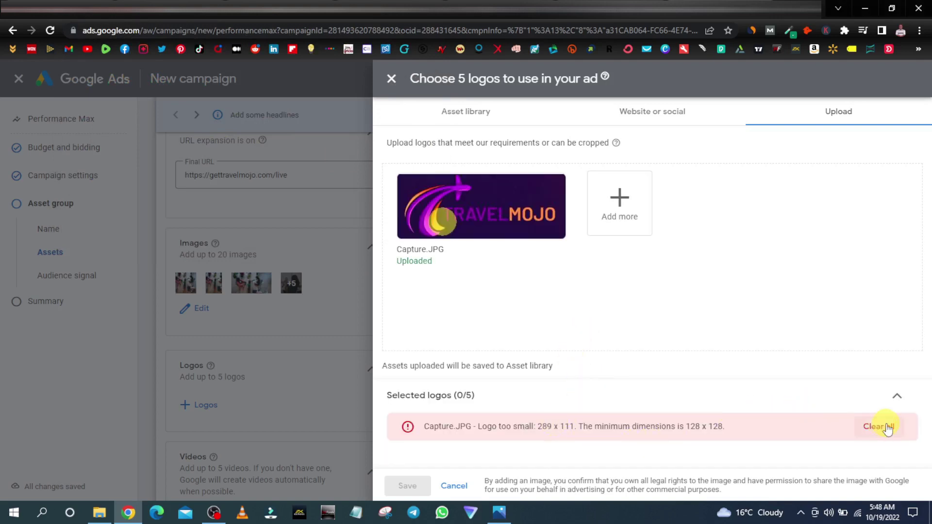
Enlarge the Travel Mojo sales page beyond 150% so that its logo can be captured at a bigger size
{"action": "left_click", "coordinate": [606, 7]}
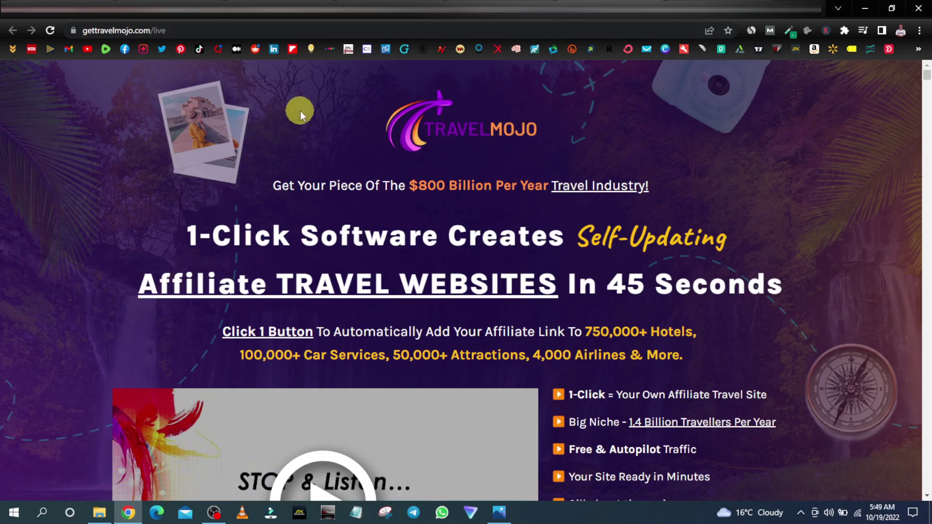
{"action": "key", "text": "ctrl+plus"}
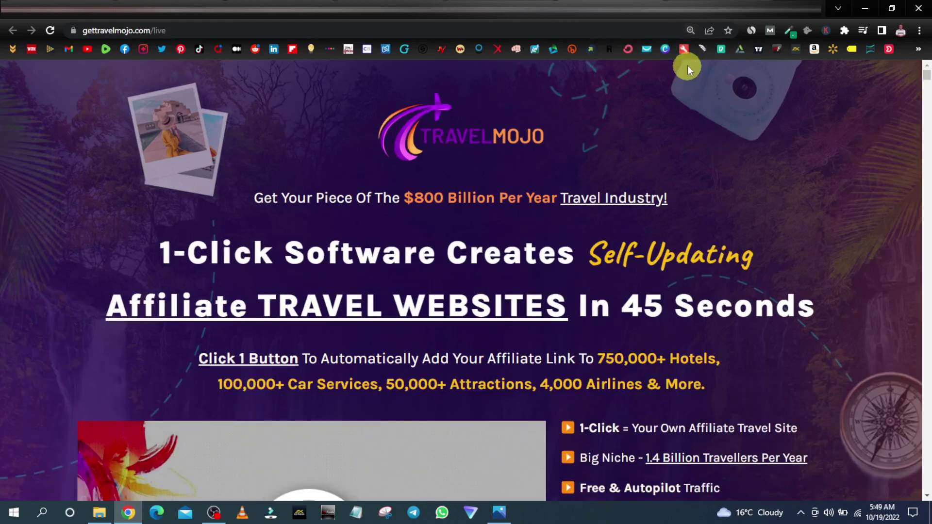
{"action": "left_click", "coordinate": [696, 31]}
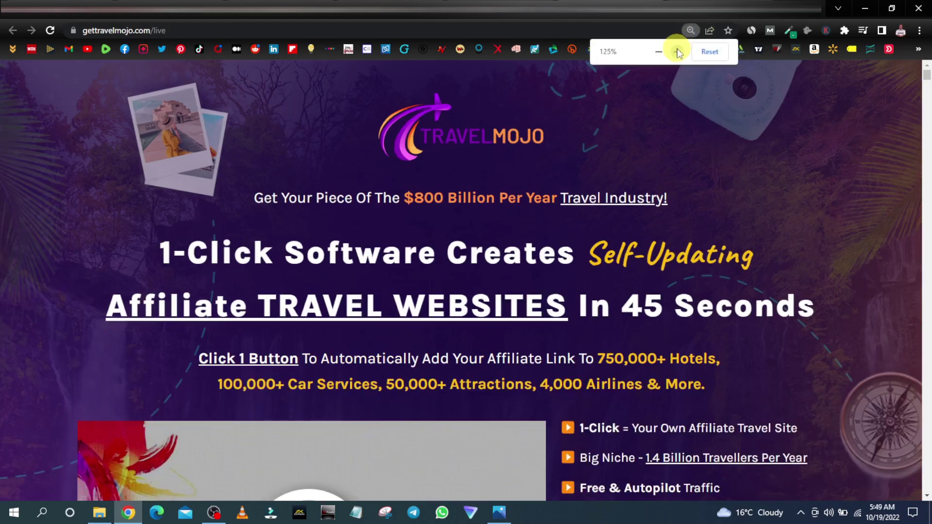
{"action": "left_click", "coordinate": [677, 51]}
{"action": "left_click", "coordinate": [677, 51]}
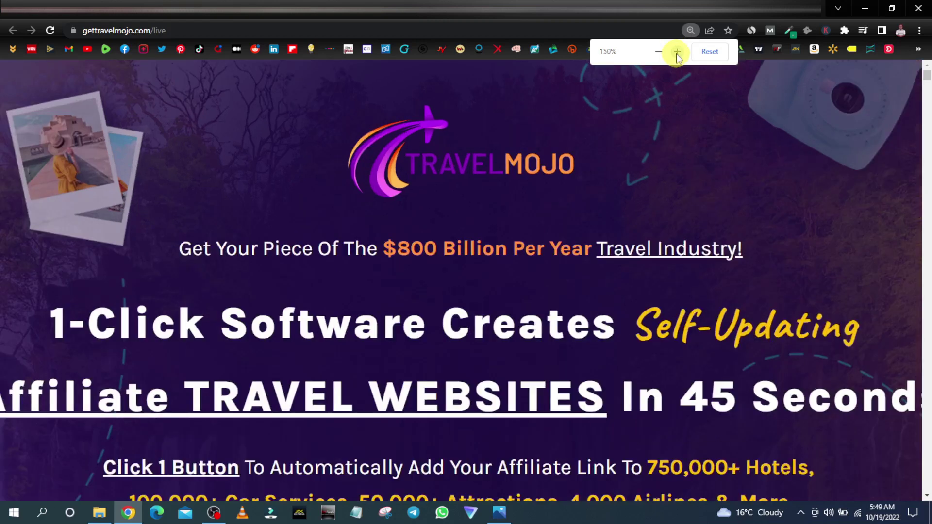
{"action": "left_click", "coordinate": [677, 52]}
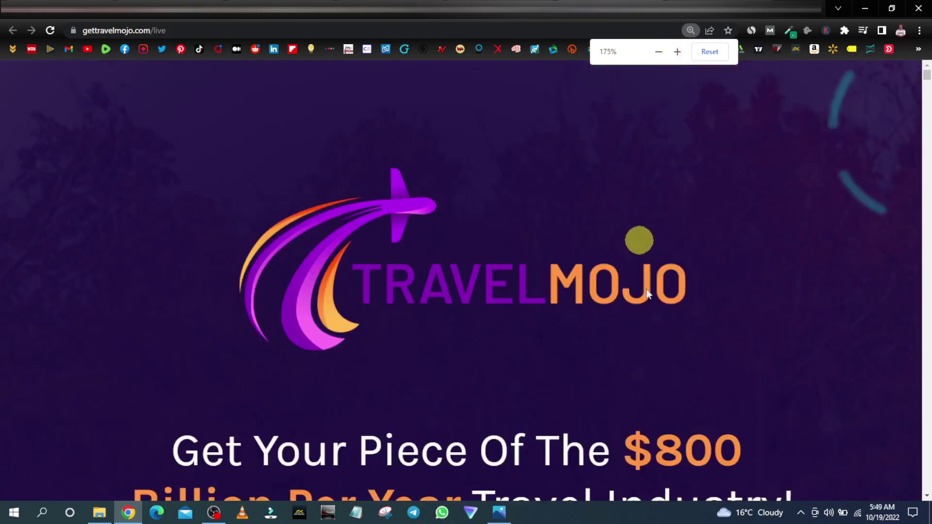
Capture a new snip of the enlarged Travel Mojo logo and reset the page zoom
{"action": "left_click", "coordinate": [386, 514]}
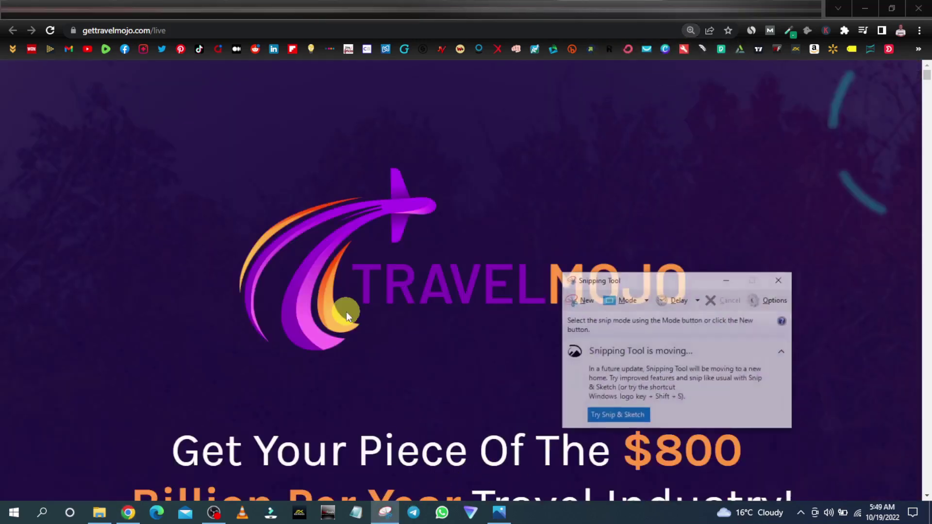
{"action": "left_click", "coordinate": [591, 305]}
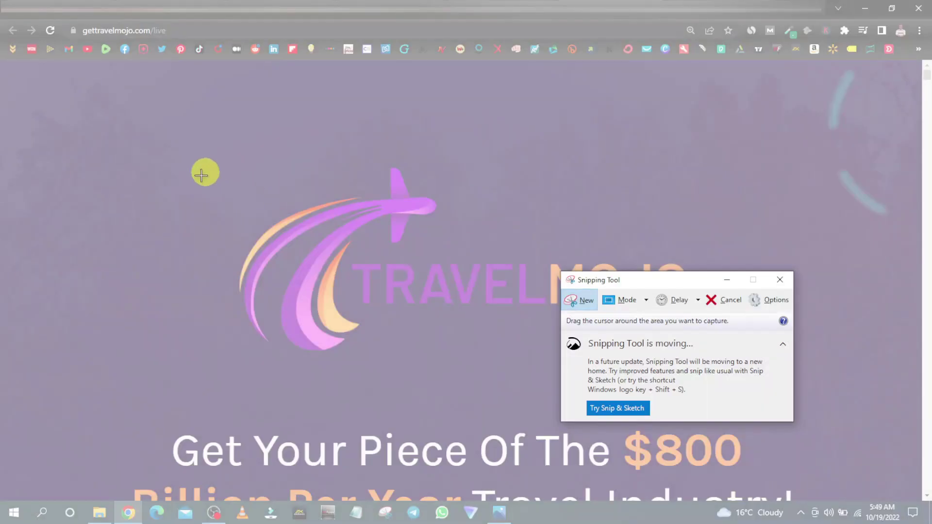
{"action": "left_click_drag", "start_coordinate": [209, 160], "coordinate": [714, 364]}
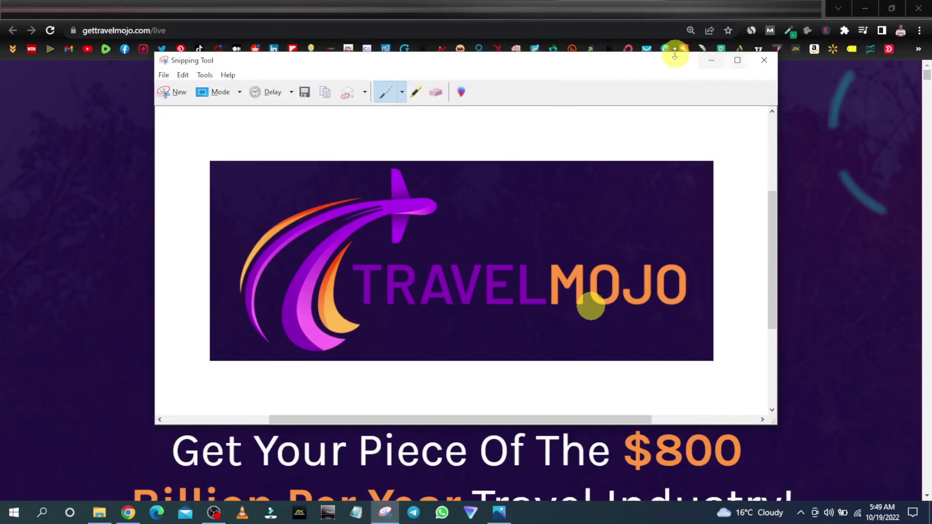
{"action": "left_click", "coordinate": [712, 57]}
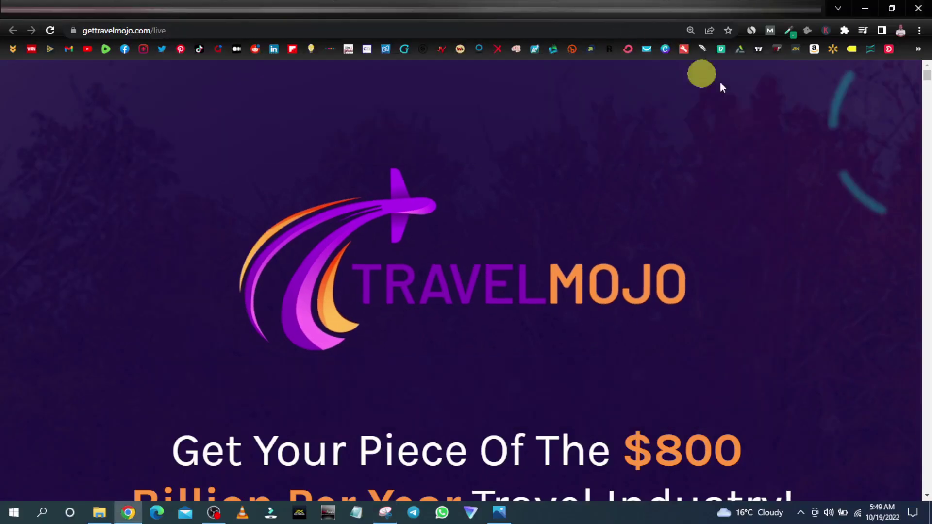
{"action": "left_click", "coordinate": [691, 32]}
{"action": "left_click", "coordinate": [710, 52]}
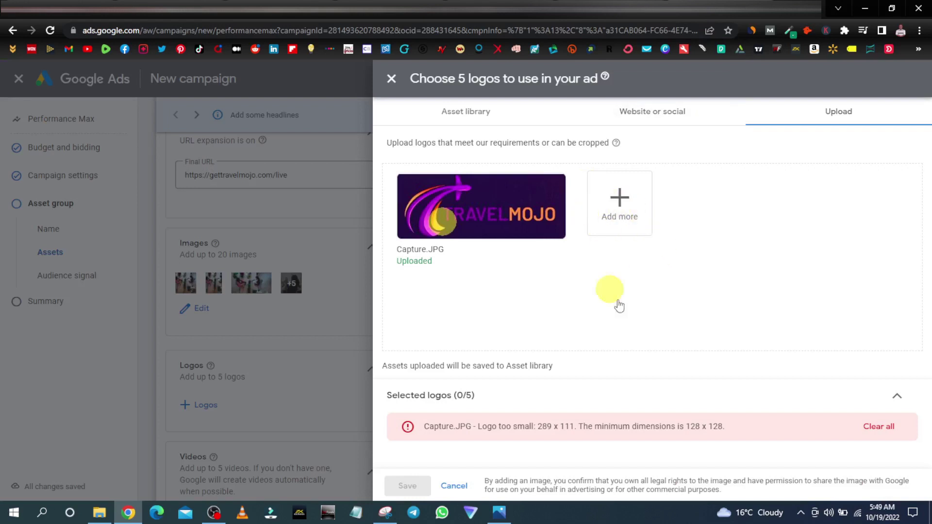
Upload the larger Travel Mojo logo capture to the Google Ads campaign and save the logo selection
{"action": "left_click", "coordinate": [621, 204]}
{"action": "double_click", "coordinate": [176, 116]}
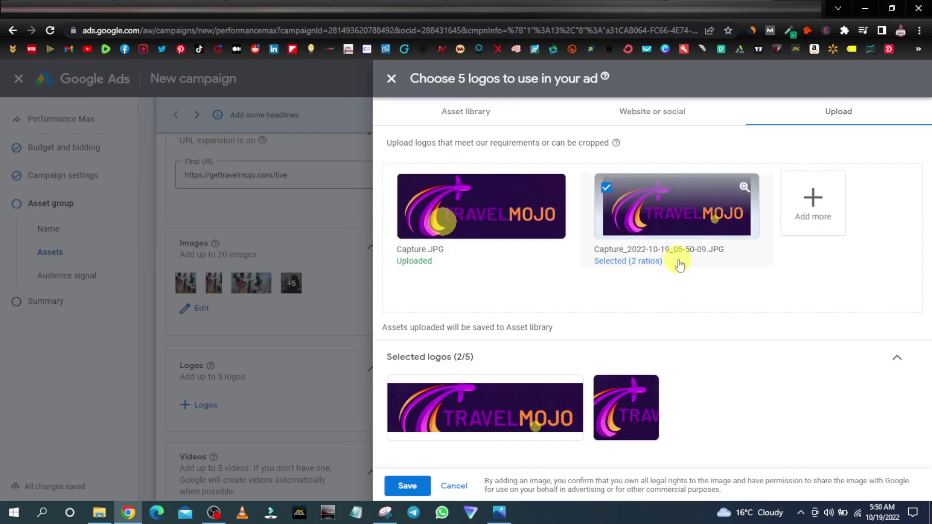
{"action": "left_click", "coordinate": [409, 486]}
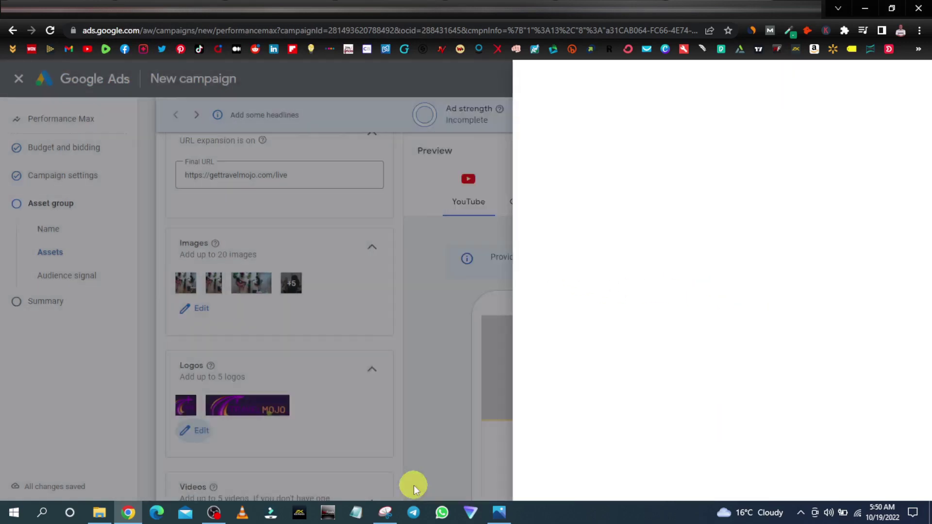
{"action": "scroll", "coordinate": [334, 398], "scroll_direction": "down", "scroll_amount": 5}
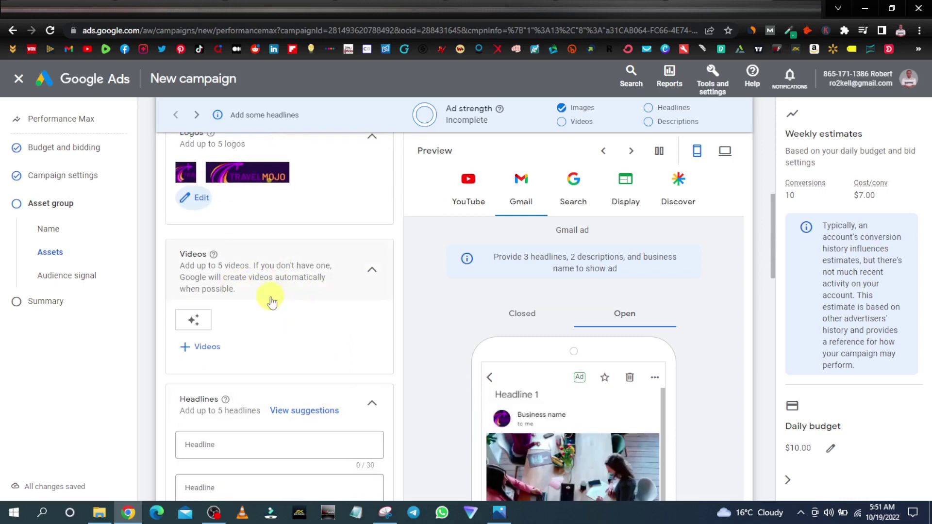
Check the Travel Mojo pages for wording and enter the first headline as "Create Affiliate Travel Websites in 45 Seconds"
{"action": "scroll", "coordinate": [284, 340], "scroll_direction": "down", "scroll_amount": 1}
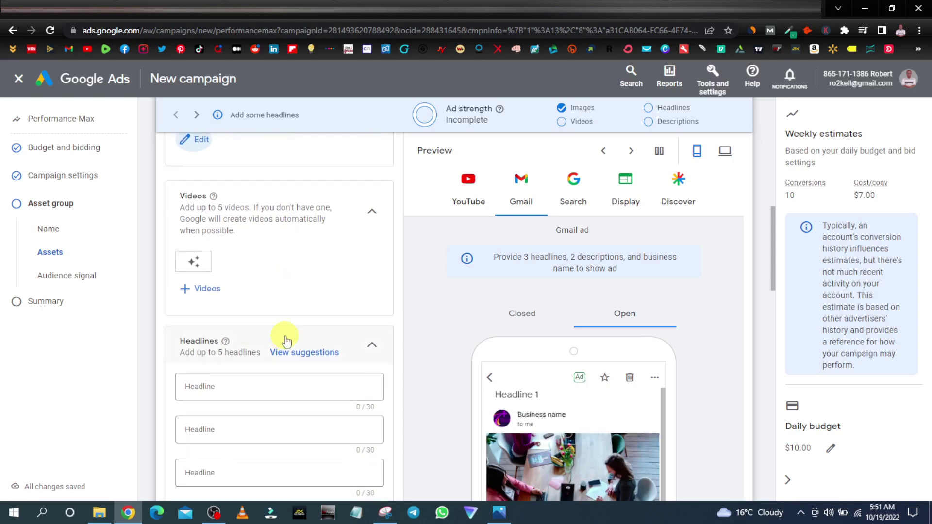
{"action": "scroll", "coordinate": [285, 339], "scroll_direction": "down", "scroll_amount": 1}
{"action": "scroll", "coordinate": [252, 320], "scroll_direction": "down", "scroll_amount": 1}
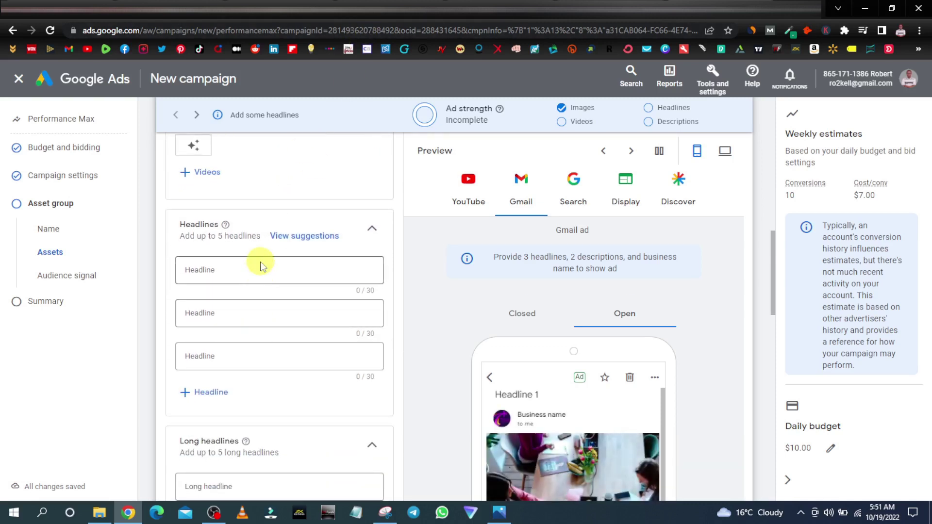
{"action": "left_click", "coordinate": [600, 10]}
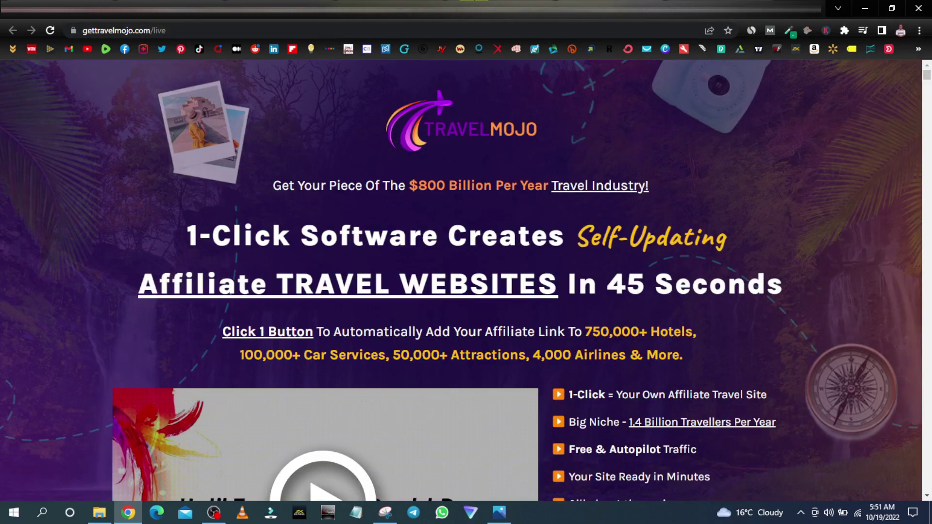
{"action": "left_click", "coordinate": [442, 9]}
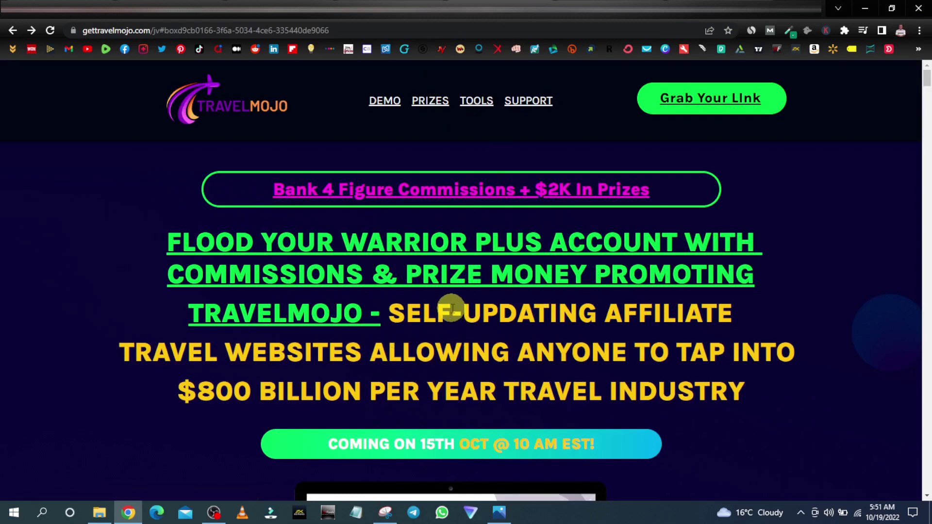
{"action": "left_click", "coordinate": [599, 9]}
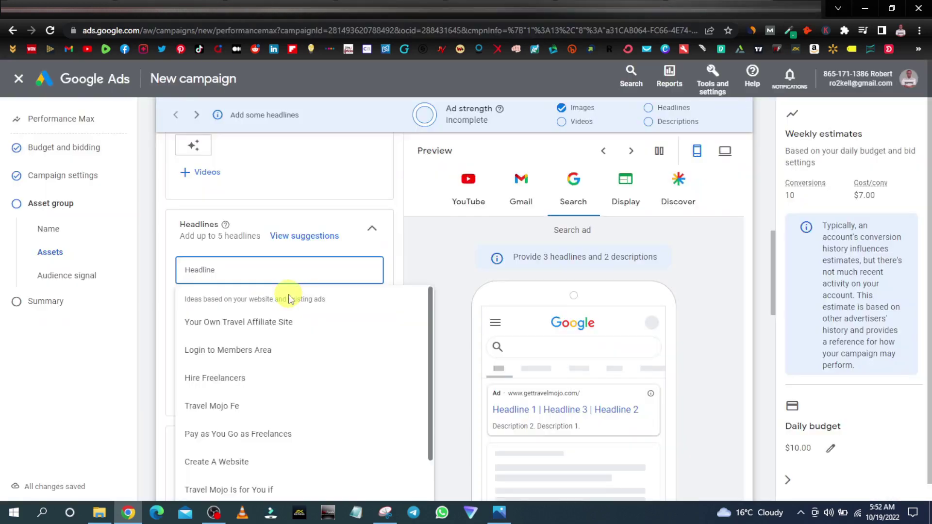
{"action": "type", "text": "Create Afilliate "}
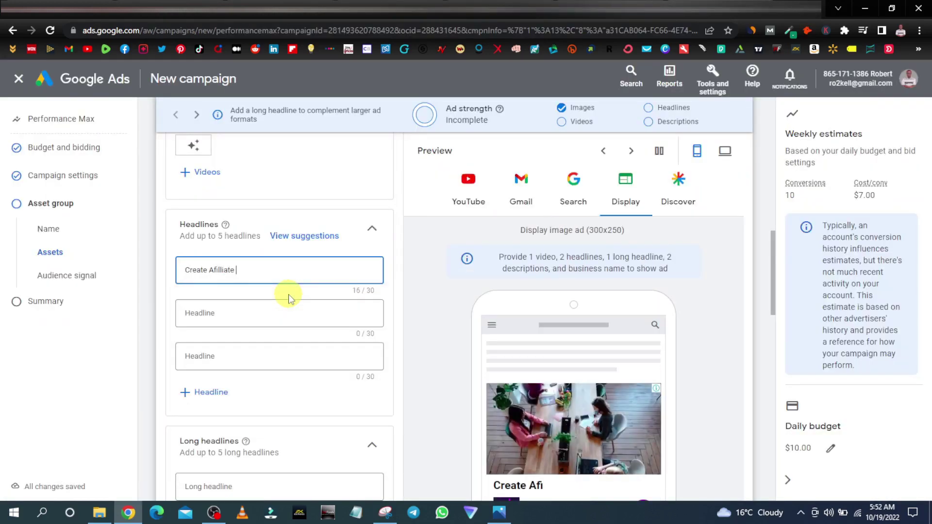
{"action": "type", "text": "Travel Websites"}
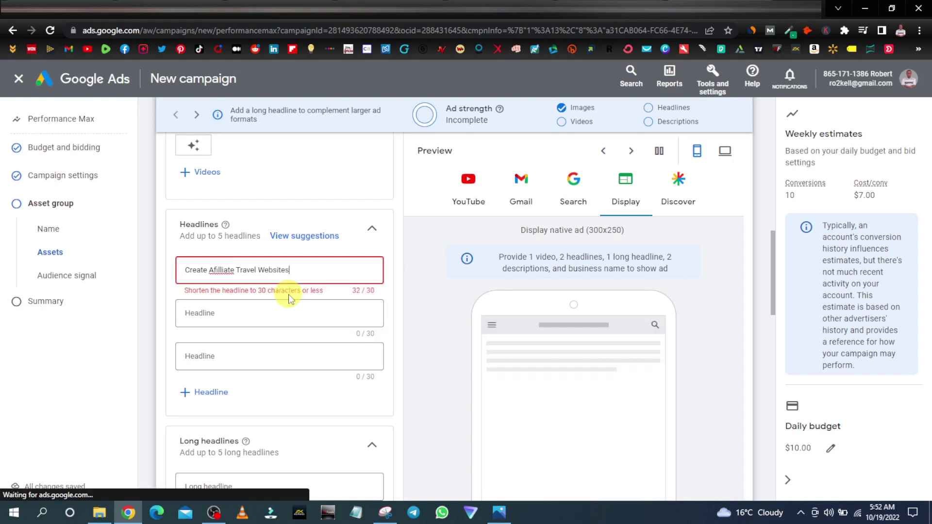
{"action": "type", "text": " in 45 Seconds"}
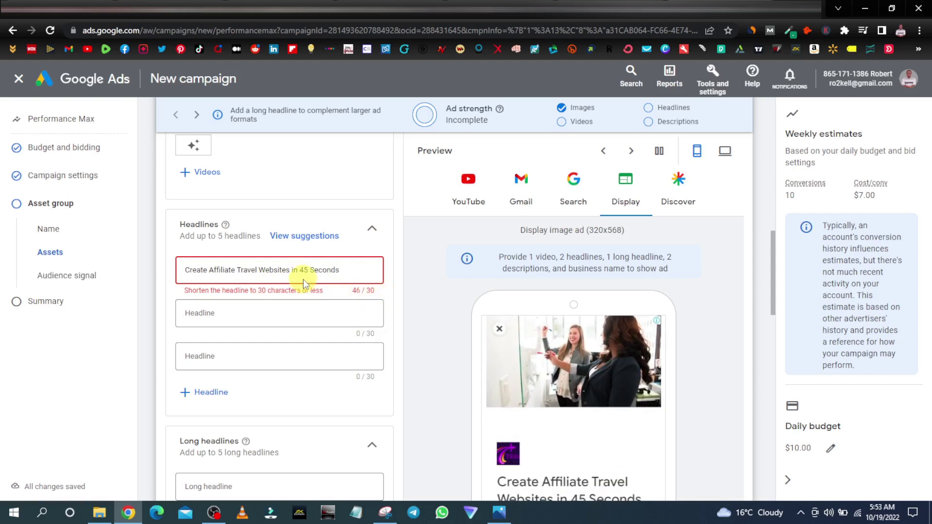
Shorten the first headline to "Create Affiliate Travel Sites" so it fits the 30-character limit
{"action": "left_click_drag", "start_coordinate": [290, 270], "coordinate": [355, 268]}
{"action": "key", "text": "BackSpace"}
{"action": "double_click", "coordinate": [275, 269]}
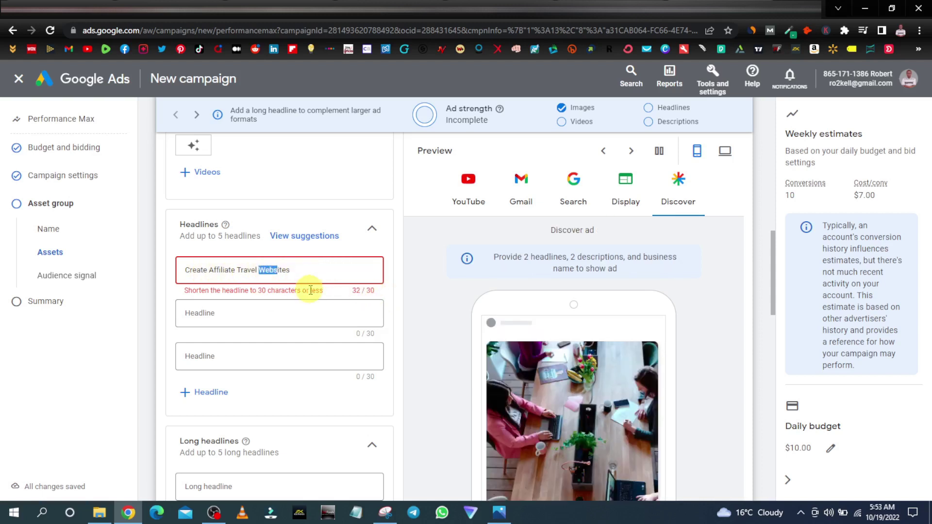
{"action": "type", "text": "Sites"}
Enter "Affiliate Marketing Website" as the second headline of the asset group
{"action": "left_click", "coordinate": [284, 318]}
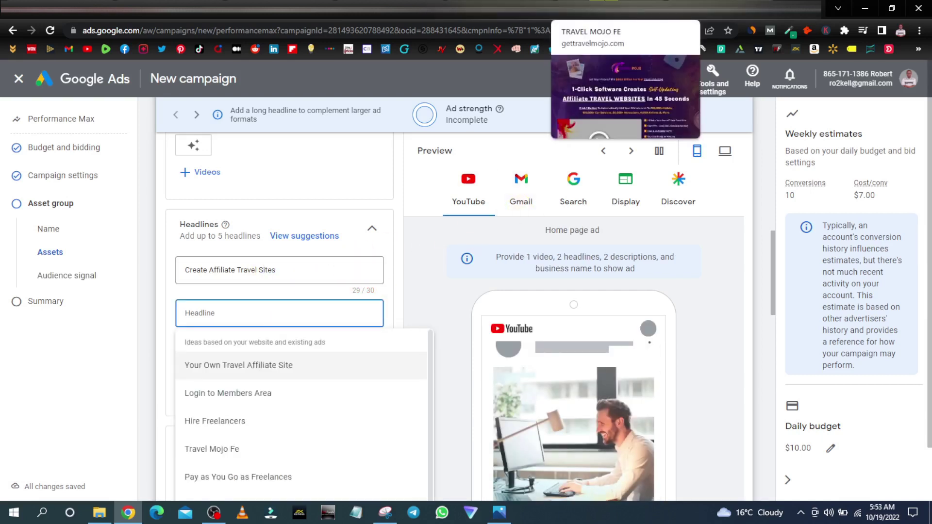
{"action": "type", "text": "A"}
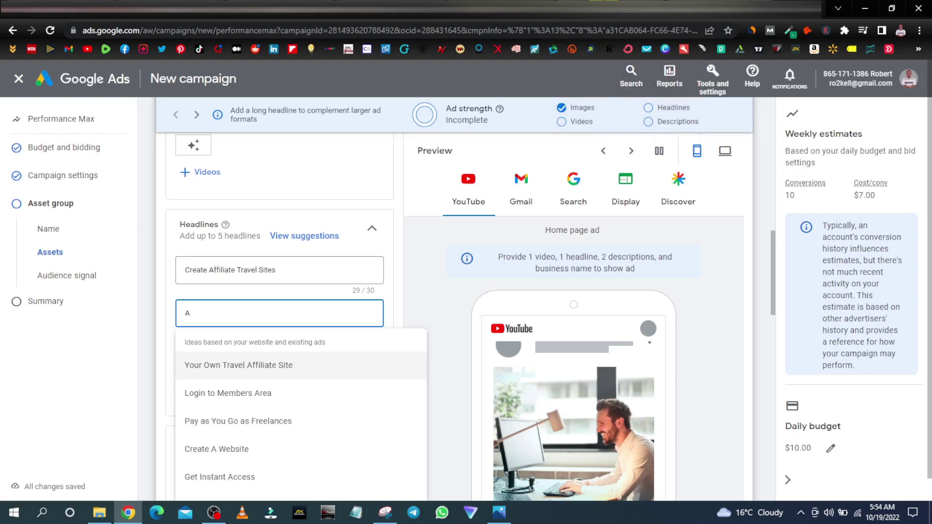
{"action": "type", "text": "ffiliate Mrketing"}
{"action": "key", "text": "BackSpace"}
{"action": "key", "text": "BackSpace"}
{"action": "key", "text": "BackSpace"}
{"action": "key", "text": "BackSpace"}
{"action": "key", "text": "BackSpace"}
{"action": "key", "text": "BackSpace"}
{"action": "key", "text": "BackSpace"}
{"action": "key", "text": "BackSpace"}
{"action": "type", "text": "arketing Website"}
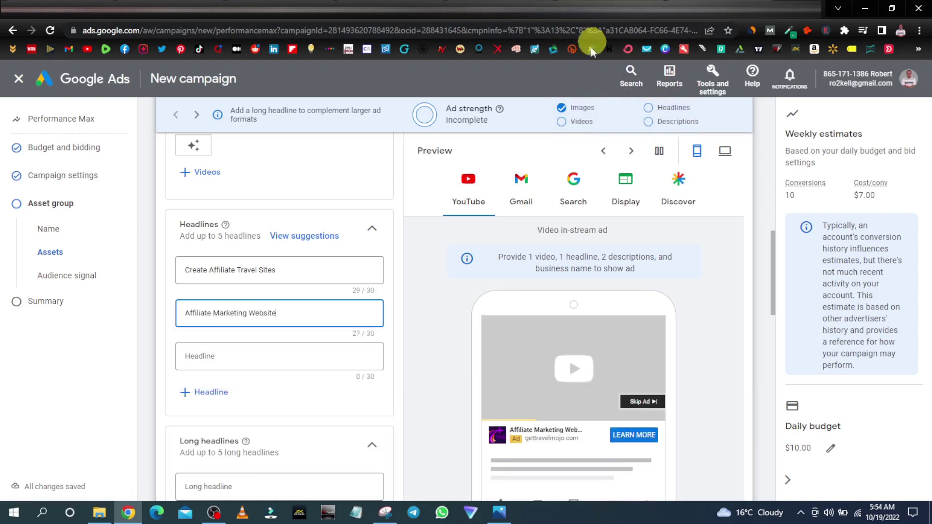
Look through the Travel Mojo sales page's benefit list and enter "Your Site Ready In Minutes" as the third headline
{"action": "left_click", "coordinate": [232, 354]}
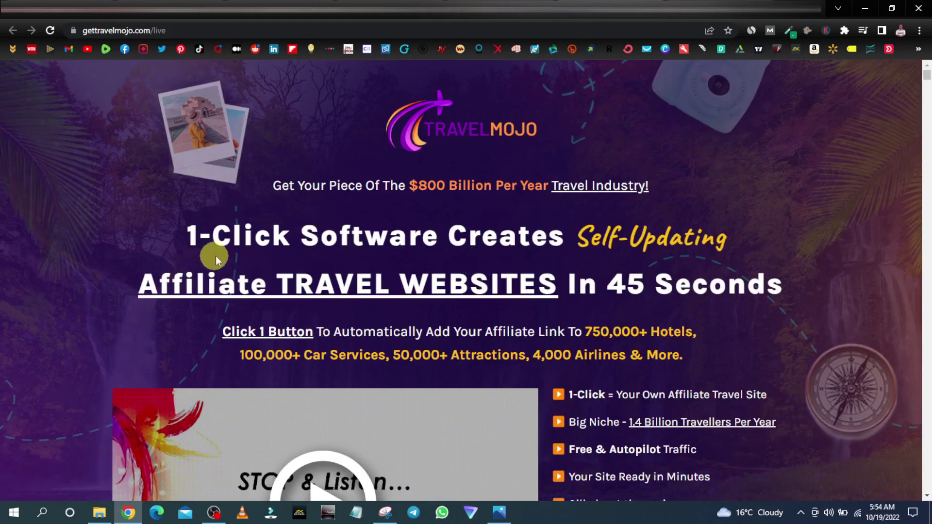
{"action": "scroll", "coordinate": [216, 259], "scroll_direction": "down", "scroll_amount": 5}
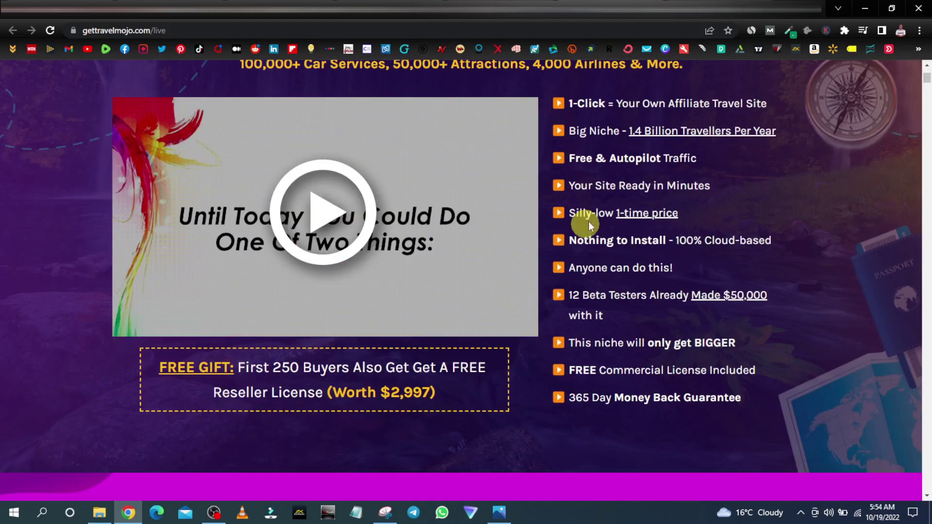
{"action": "scroll", "coordinate": [651, 187], "scroll_direction": "up", "scroll_amount": 2}
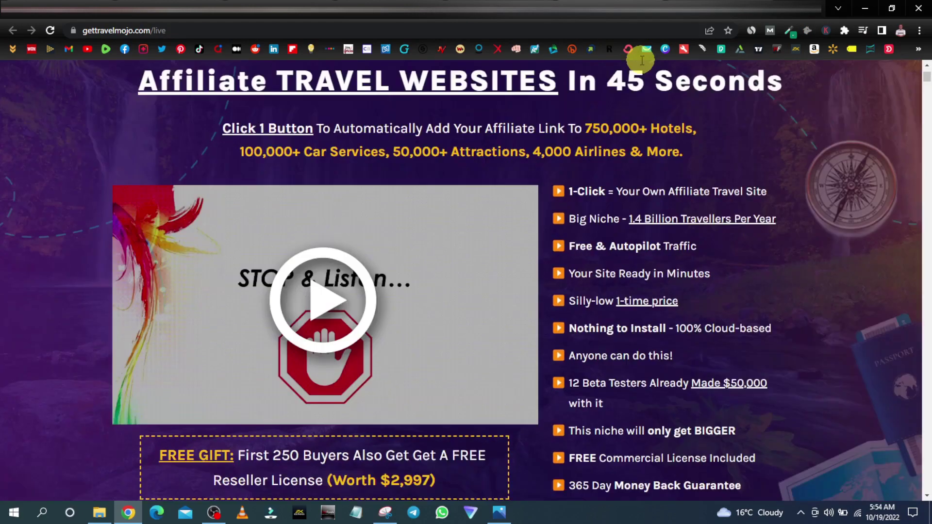
{"action": "left_click", "coordinate": [634, 19]}
{"action": "type", "text": "Your Site Ready In Minutes"}
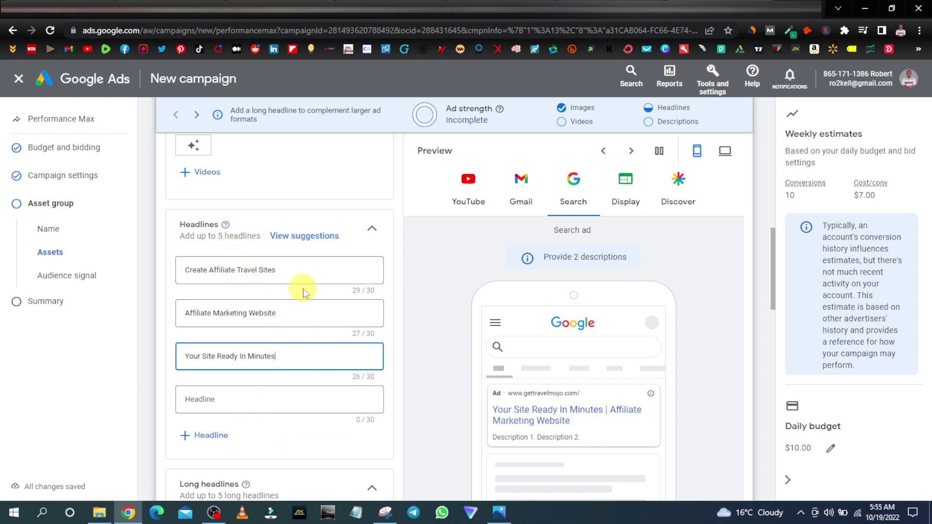
Enter the long headline "Create Affiliate Travel Websites In 45 Seconds With A One Click Software", based on the sales page's wording
{"action": "scroll", "coordinate": [316, 407], "scroll_direction": "down", "scroll_amount": 2}
{"action": "scroll", "coordinate": [316, 408], "scroll_direction": "down", "scroll_amount": 2}
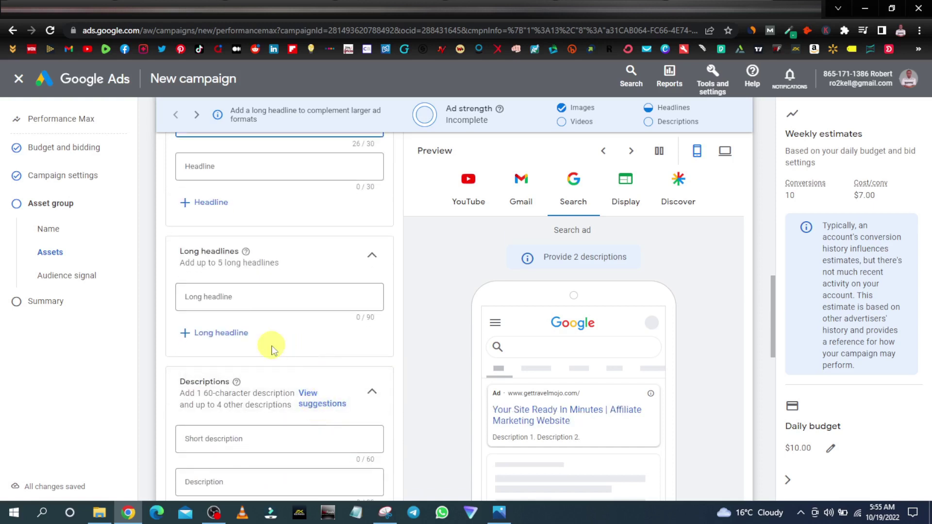
{"action": "left_click", "coordinate": [212, 302]}
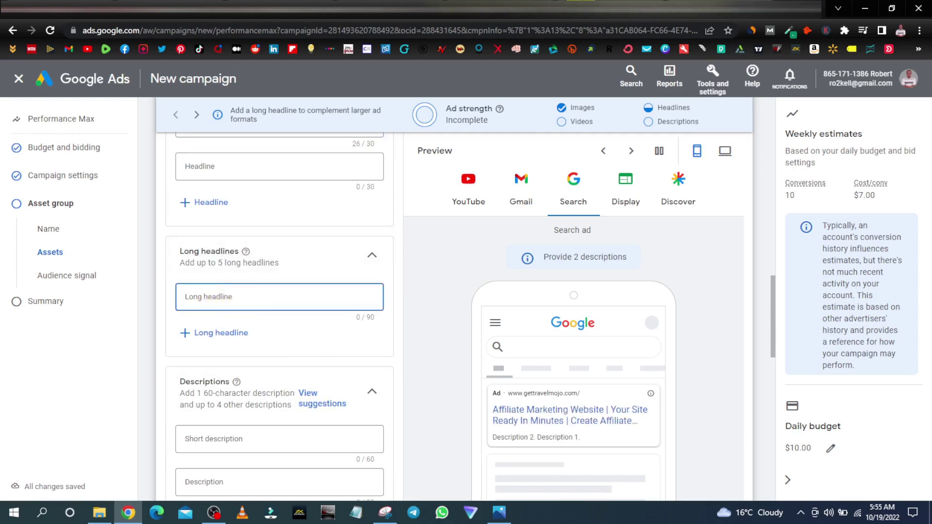
{"action": "left_click", "coordinate": [626, 7]}
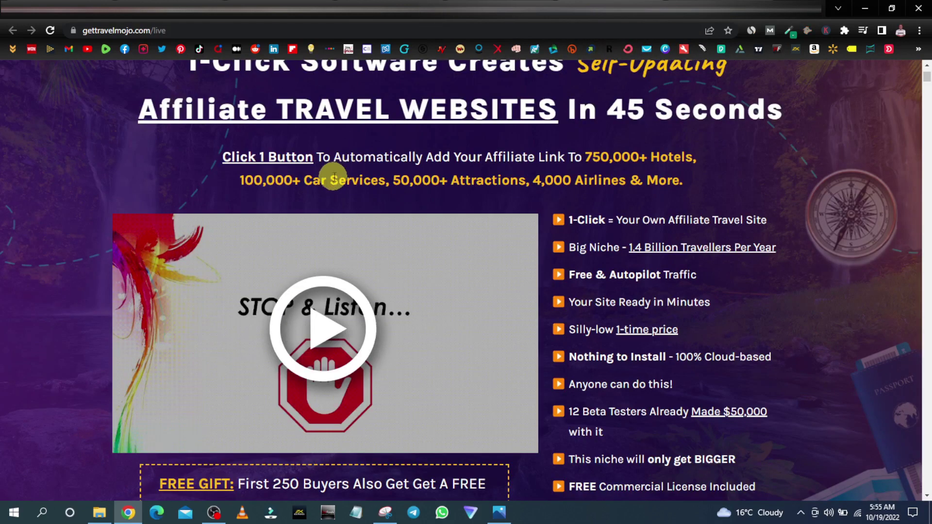
{"action": "scroll", "coordinate": [321, 182], "scroll_direction": "up", "scroll_amount": 1}
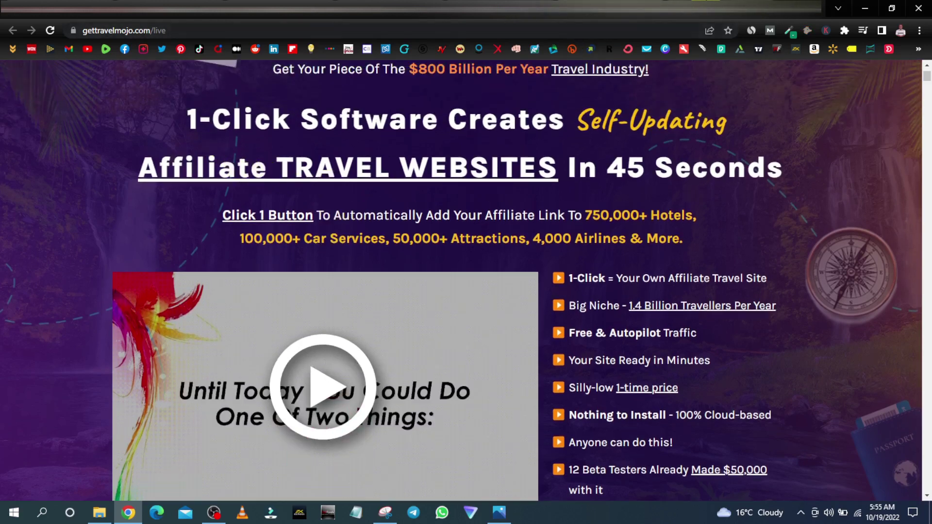
{"action": "left_click", "coordinate": [582, 7]}
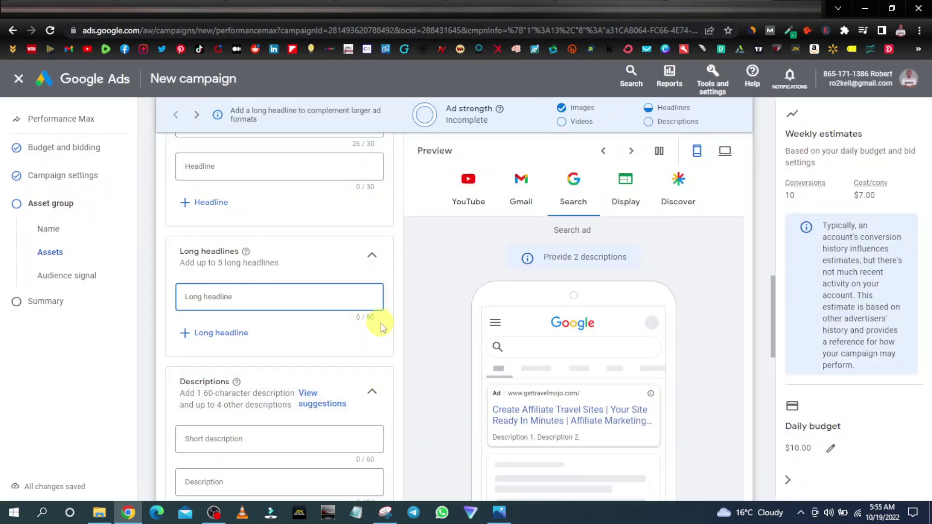
{"action": "left_click", "coordinate": [627, 7]}
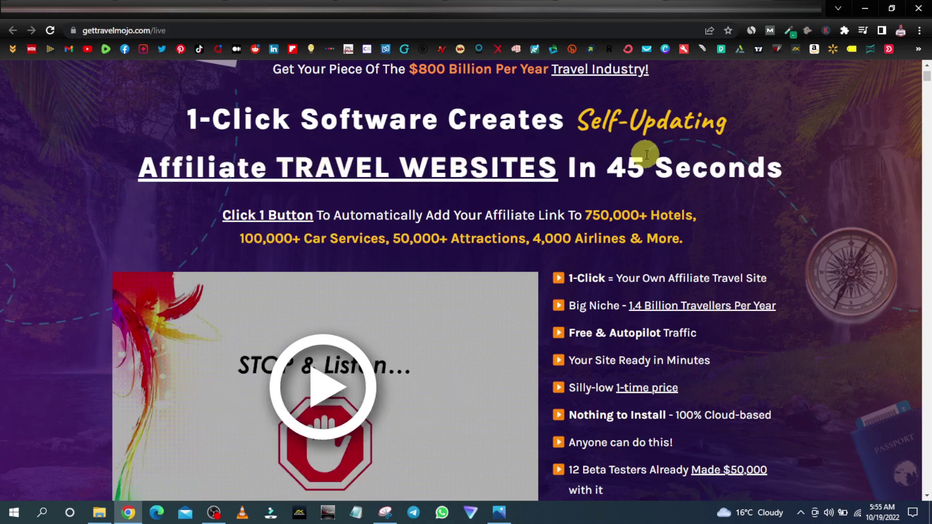
{"action": "left_click", "coordinate": [275, 295]}
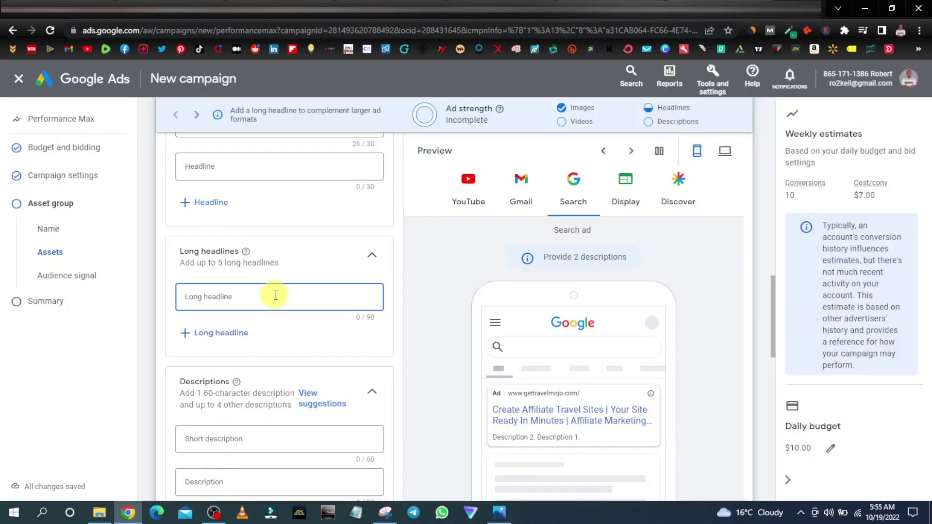
{"action": "type", "text": "Create Affiliate Travel"}
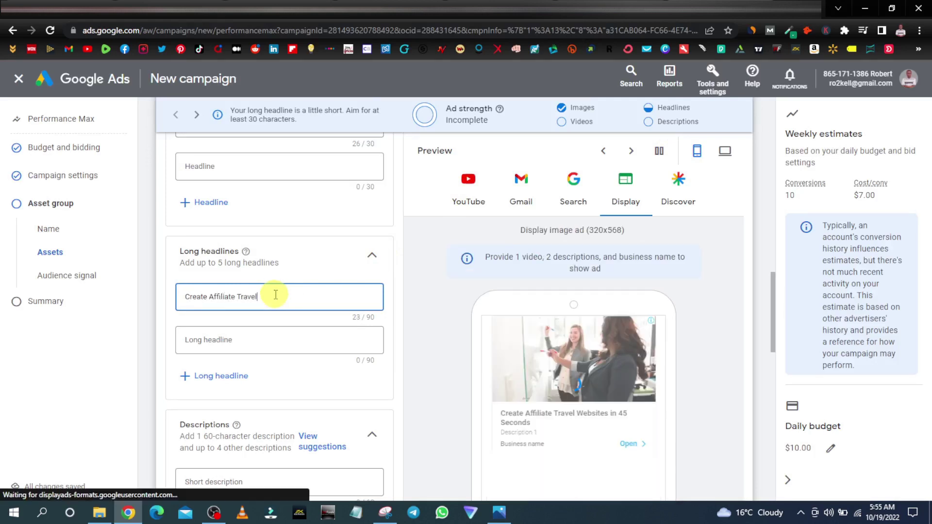
{"action": "type", "text": " Websites In 45 Seconds"}
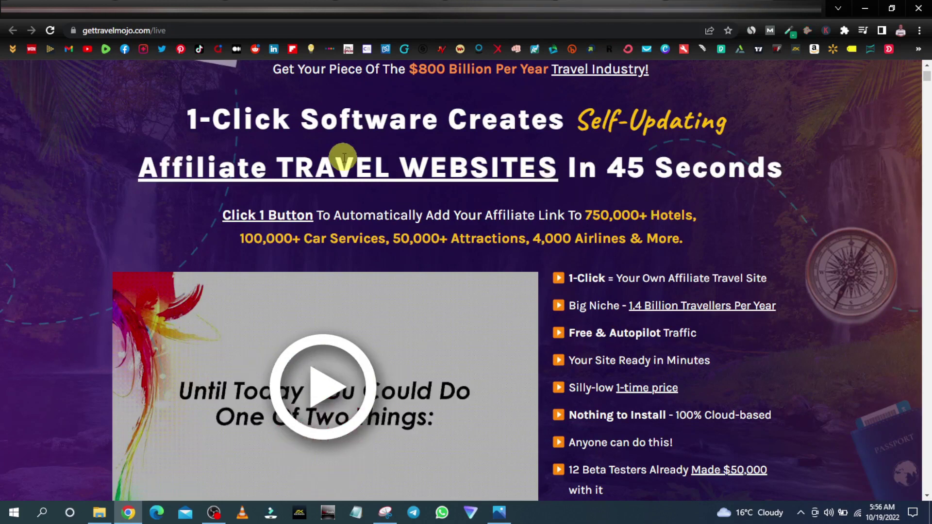
{"action": "type", "text": "With A One Click Software"}
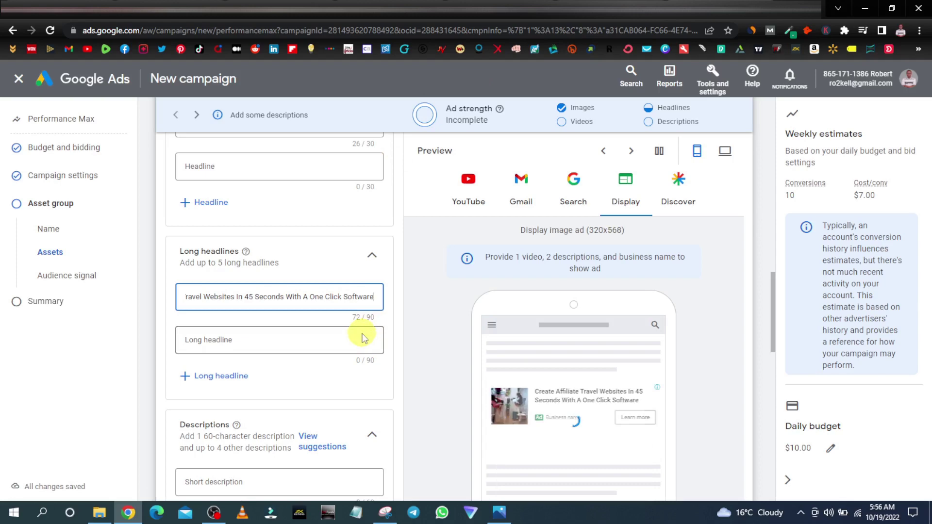
Copy "Click 1 Button To Automatically Add Your Affiliate Link" from the Travel Mojo sales page into the short description
{"action": "scroll", "coordinate": [360, 333], "scroll_direction": "down", "scroll_amount": 1}
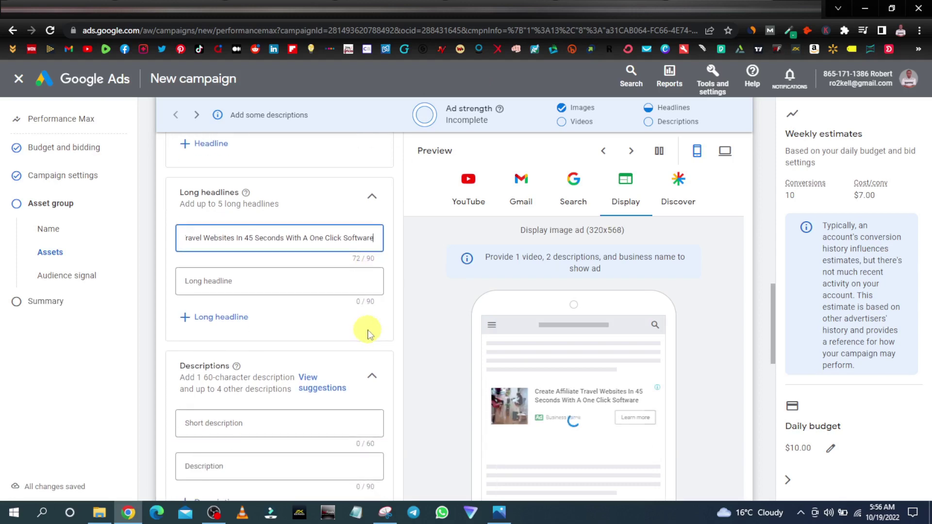
{"action": "scroll", "coordinate": [374, 329], "scroll_direction": "down", "scroll_amount": 4}
{"action": "scroll", "coordinate": [233, 252], "scroll_direction": "up", "scroll_amount": 1}
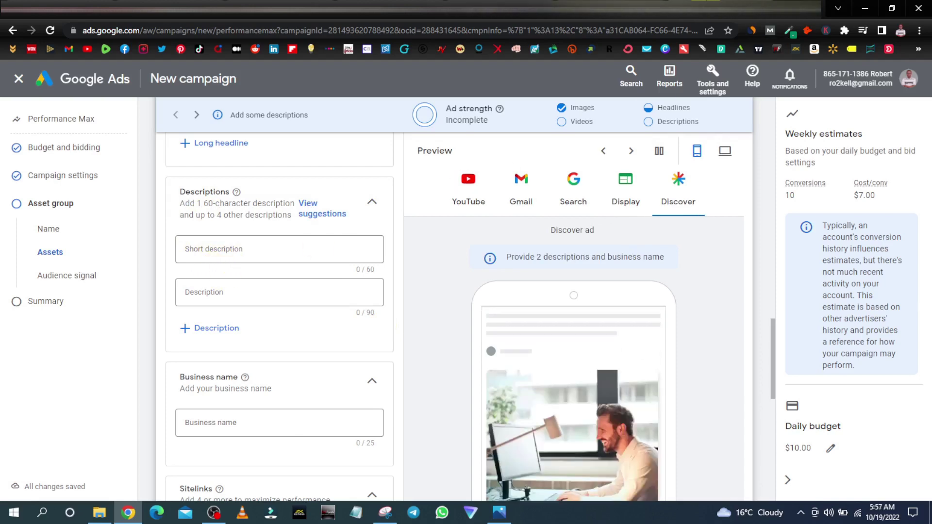
{"action": "left_click", "coordinate": [597, 9]}
{"action": "scroll", "coordinate": [557, 274], "scroll_direction": "down", "scroll_amount": 1}
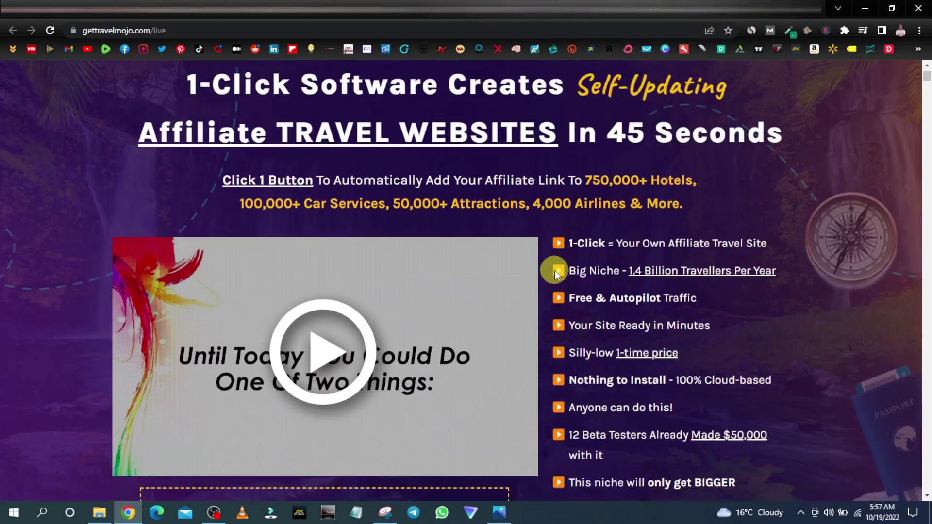
{"action": "scroll", "coordinate": [557, 274], "scroll_direction": "down", "scroll_amount": 2}
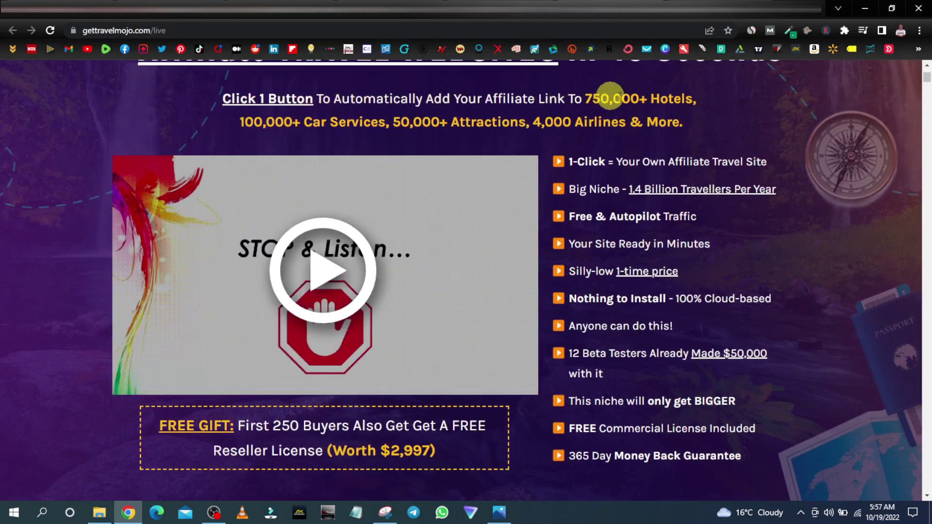
{"action": "left_click_drag", "start_coordinate": [218, 100], "coordinate": [567, 98]}
{"action": "right_click", "coordinate": [529, 100]}
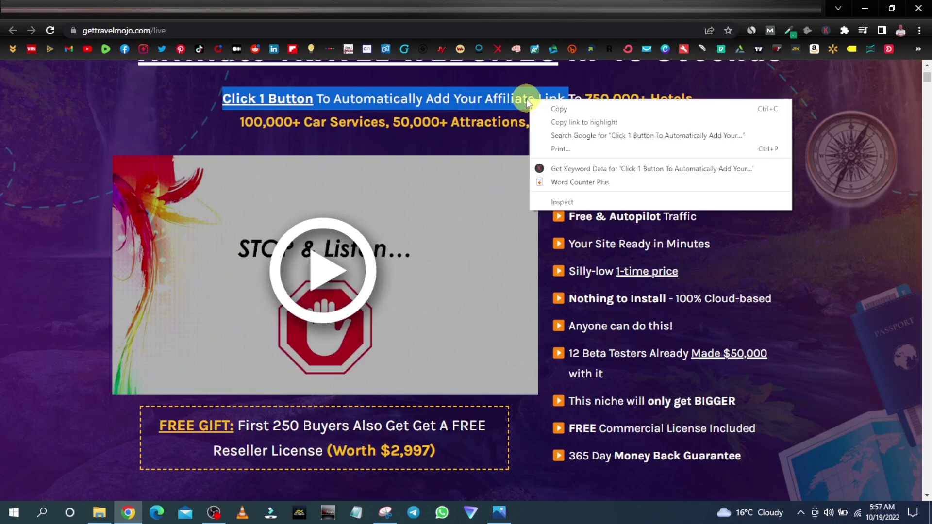
{"action": "left_click", "coordinate": [559, 110]}
{"action": "left_click", "coordinate": [573, 7]}
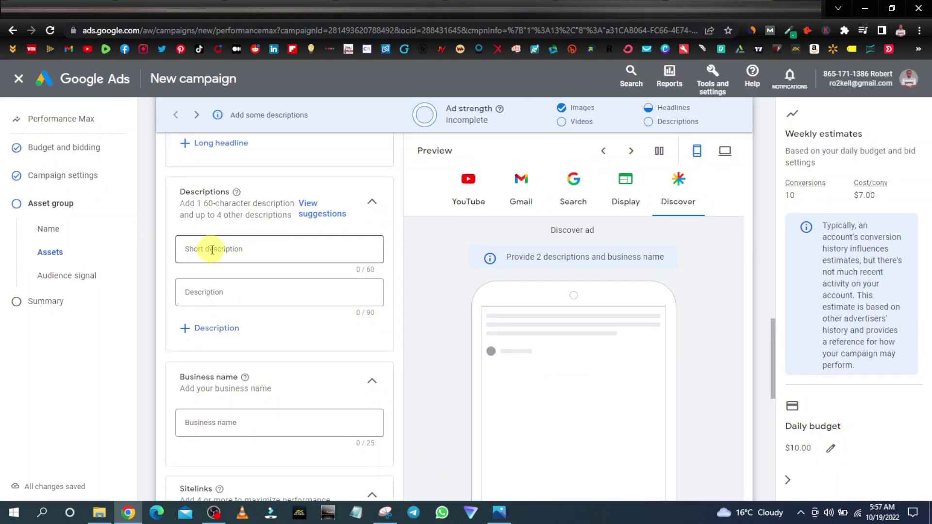
{"action": "right_click", "coordinate": [212, 250]}
{"action": "left_click", "coordinate": [245, 335]}
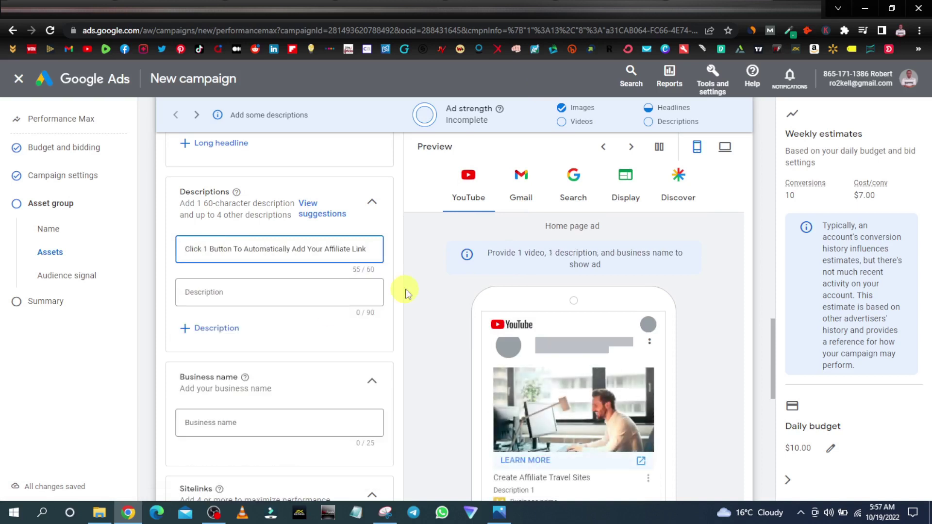
Enter "Travel Mojo" as the business name of the asset group
{"action": "scroll", "coordinate": [405, 293], "scroll_direction": "down", "scroll_amount": 3}
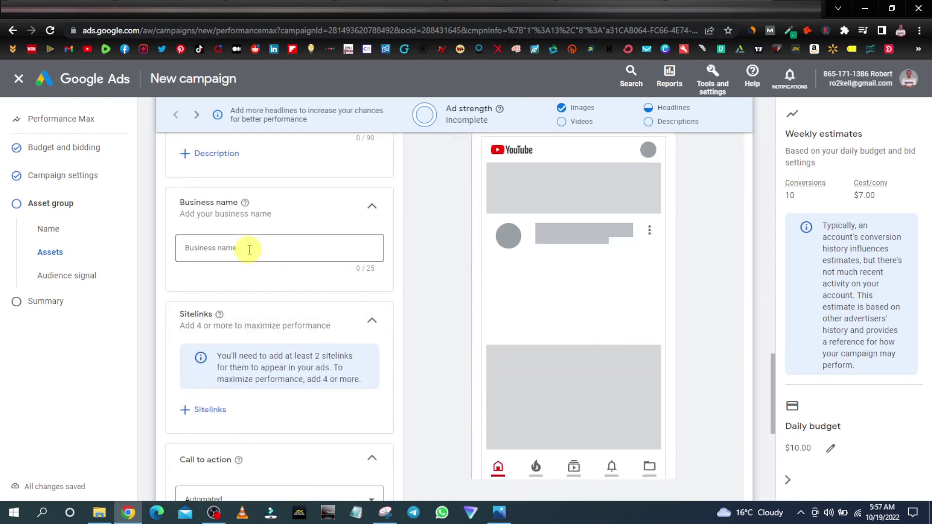
{"action": "left_click", "coordinate": [249, 250]}
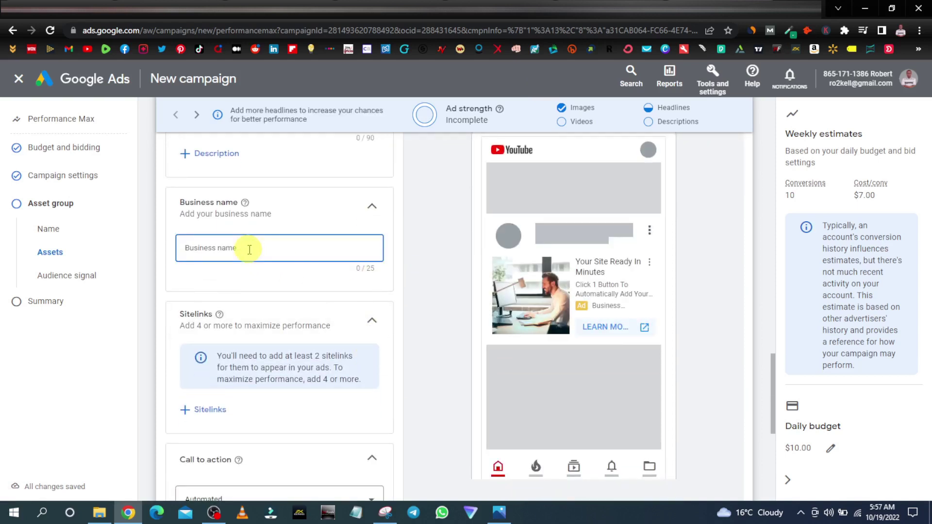
{"action": "type", "text": "Travel Mojo"}
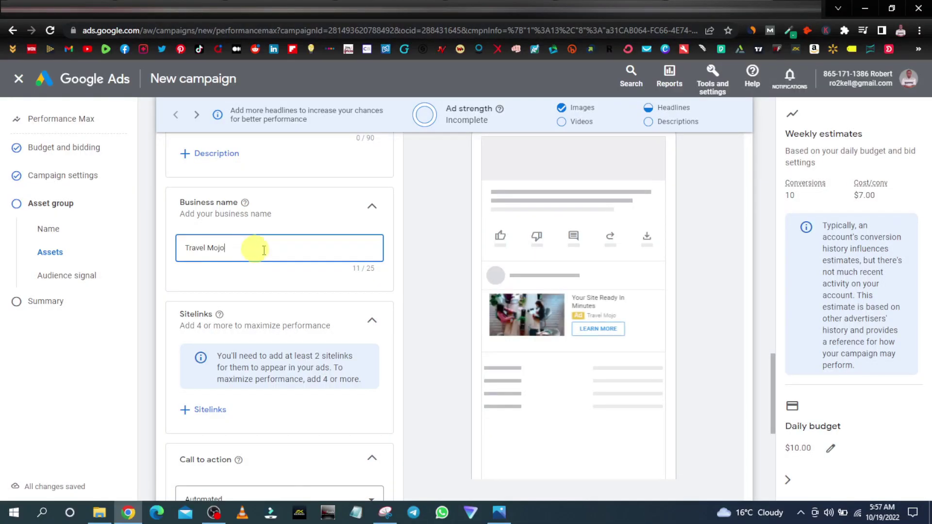
Examine how the entered images, logo, headlines, description and business name appear in the Gmail, Search and Display ad previews
{"action": "scroll", "coordinate": [362, 281], "scroll_direction": "up", "scroll_amount": 3}
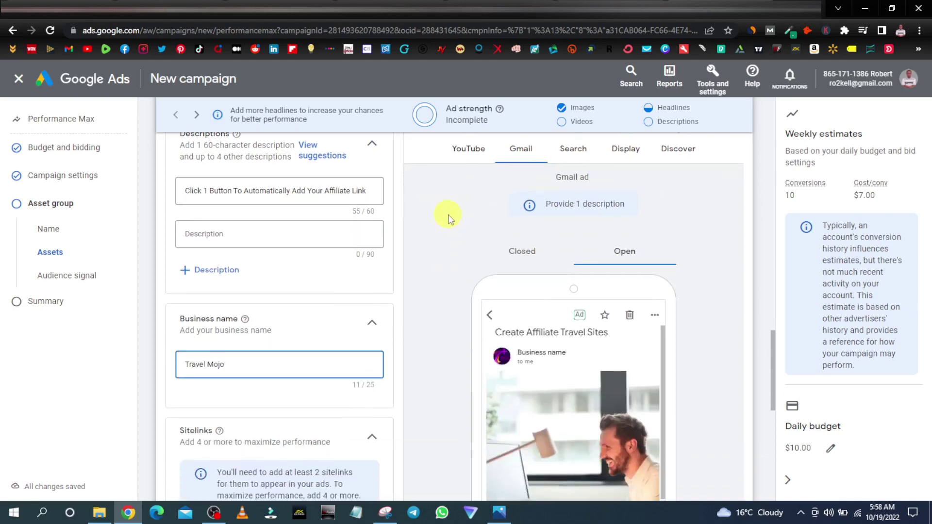
{"action": "scroll", "coordinate": [569, 293], "scroll_direction": "down", "scroll_amount": 3}
{"action": "scroll", "coordinate": [566, 342], "scroll_direction": "up", "scroll_amount": 5}
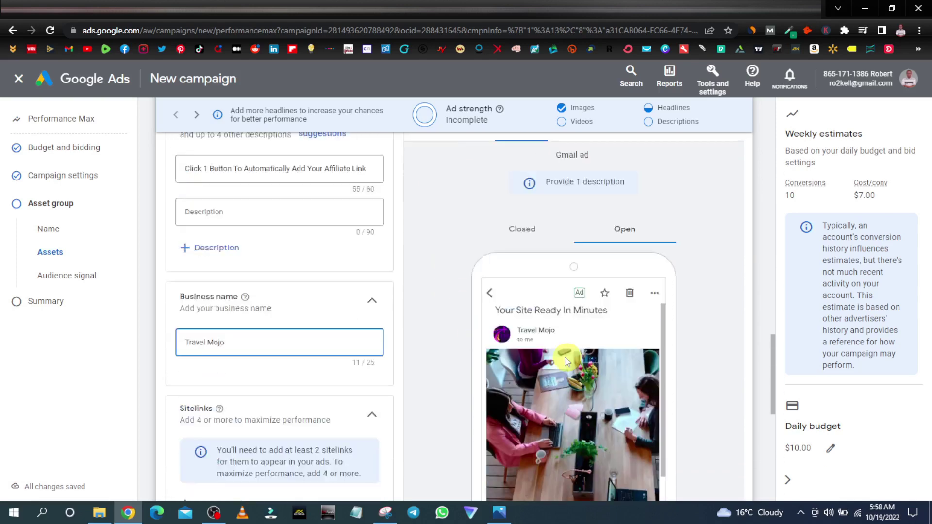
{"action": "scroll", "coordinate": [550, 322], "scroll_direction": "down", "scroll_amount": 2}
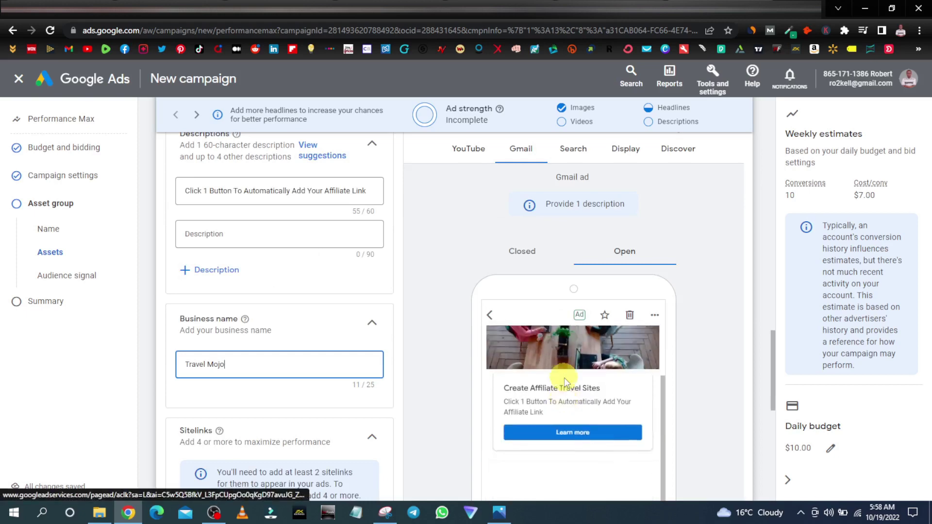
{"action": "scroll", "coordinate": [573, 190], "scroll_direction": "up", "scroll_amount": 5}
{"action": "left_click", "coordinate": [573, 190]}
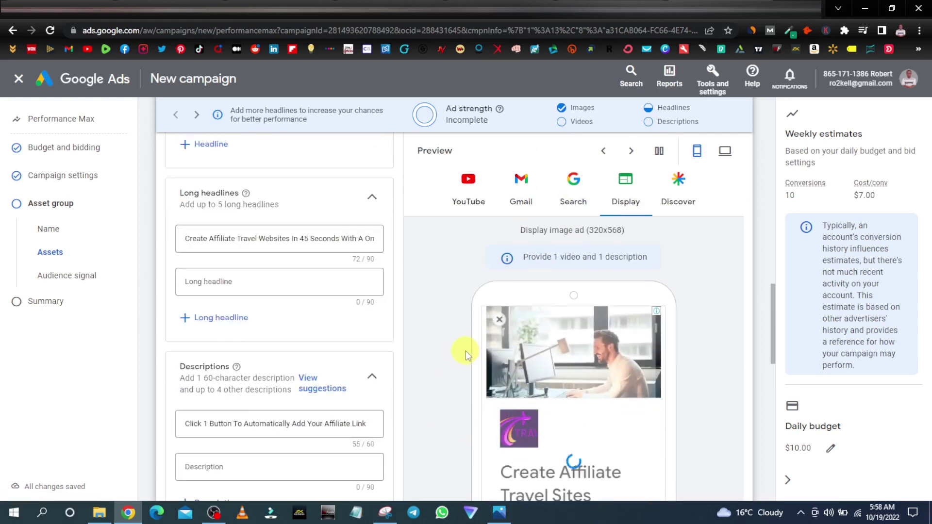
{"action": "scroll", "coordinate": [465, 351], "scroll_direction": "down", "scroll_amount": 2}
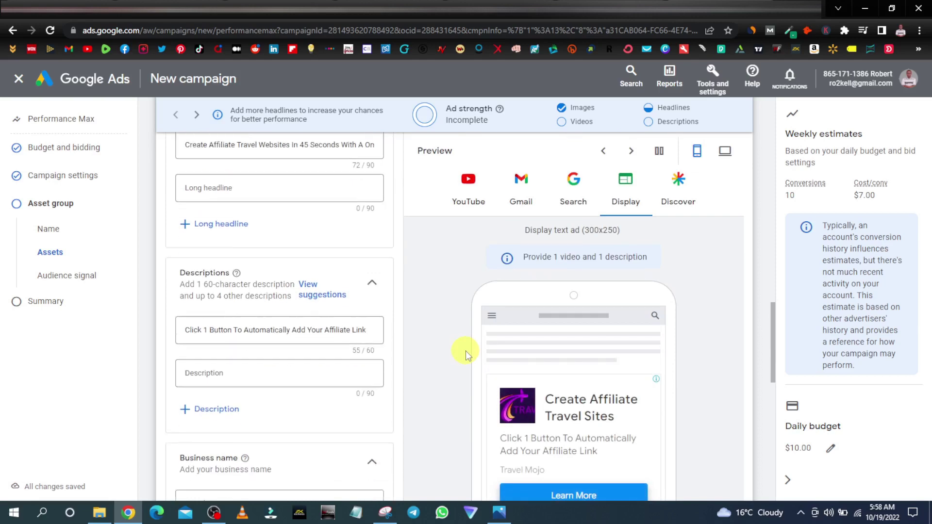
{"action": "scroll", "coordinate": [465, 351], "scroll_direction": "down", "scroll_amount": 4}
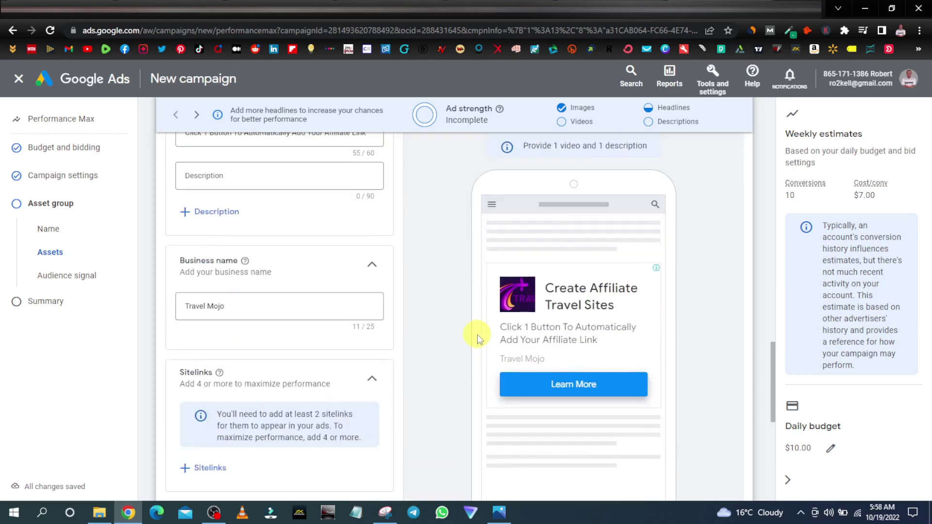
Look through the available call-to-action options and leave the call to action on Automated
{"action": "scroll", "coordinate": [311, 335], "scroll_direction": "down", "scroll_amount": 5}
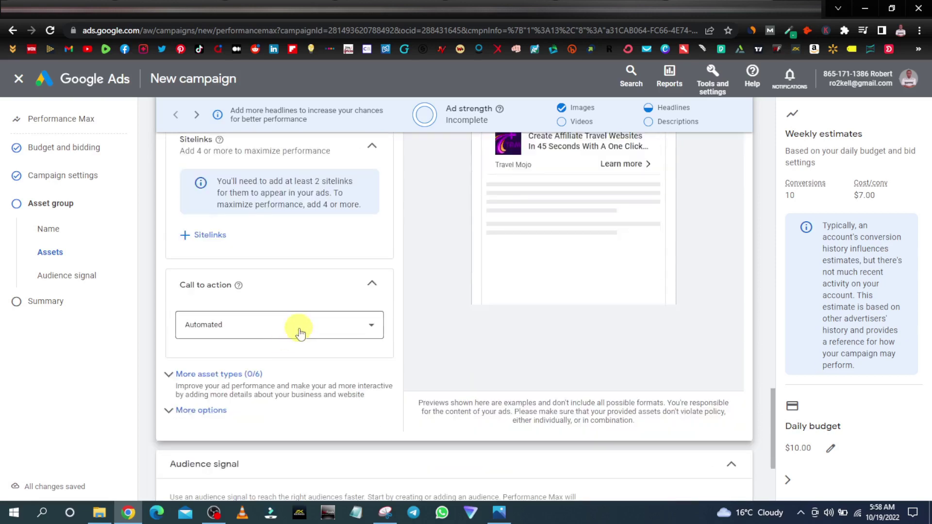
{"action": "scroll", "coordinate": [301, 334], "scroll_direction": "up", "scroll_amount": 2}
{"action": "scroll", "coordinate": [301, 334], "scroll_direction": "down", "scroll_amount": 2}
{"action": "left_click", "coordinate": [371, 326]}
{"action": "scroll", "coordinate": [308, 243], "scroll_direction": "down", "scroll_amount": 2}
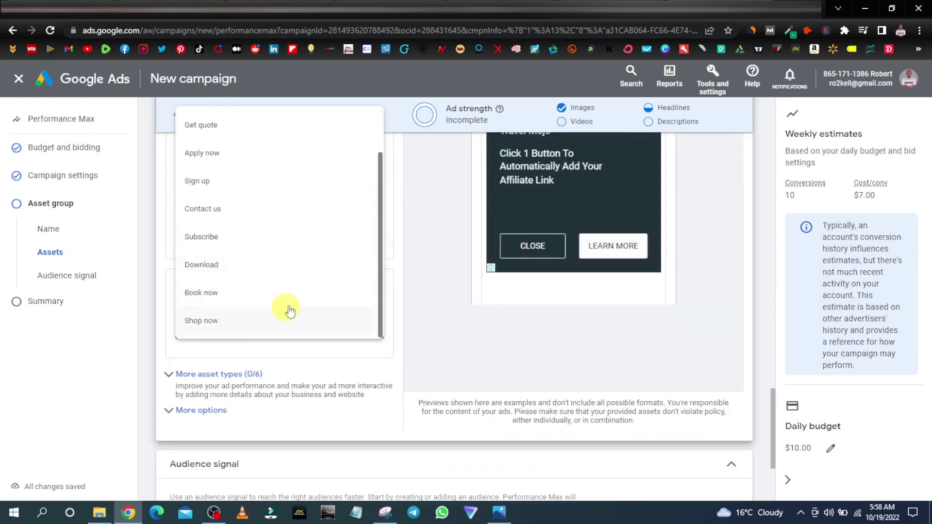
{"action": "scroll", "coordinate": [291, 309], "scroll_direction": "up", "scroll_amount": 2}
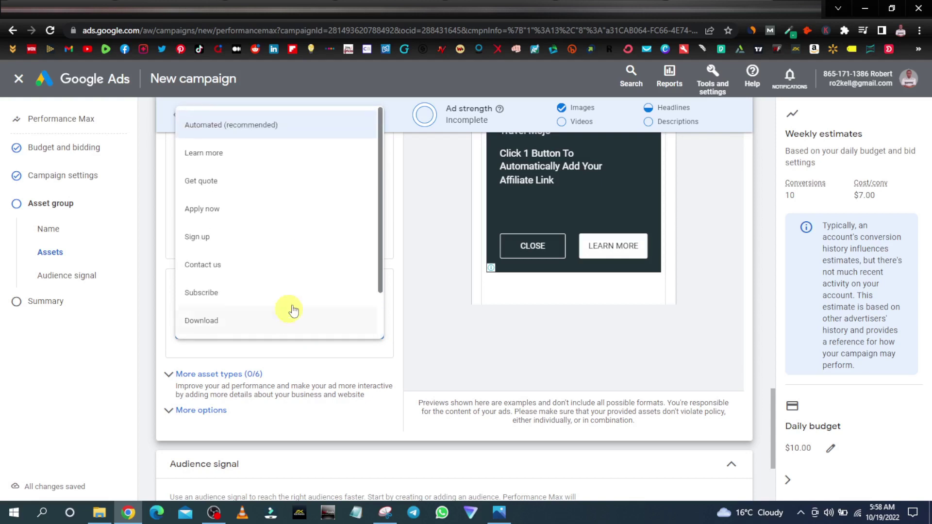
{"action": "left_click", "coordinate": [378, 349]}
{"action": "scroll", "coordinate": [333, 354], "scroll_direction": "up", "scroll_amount": 2}
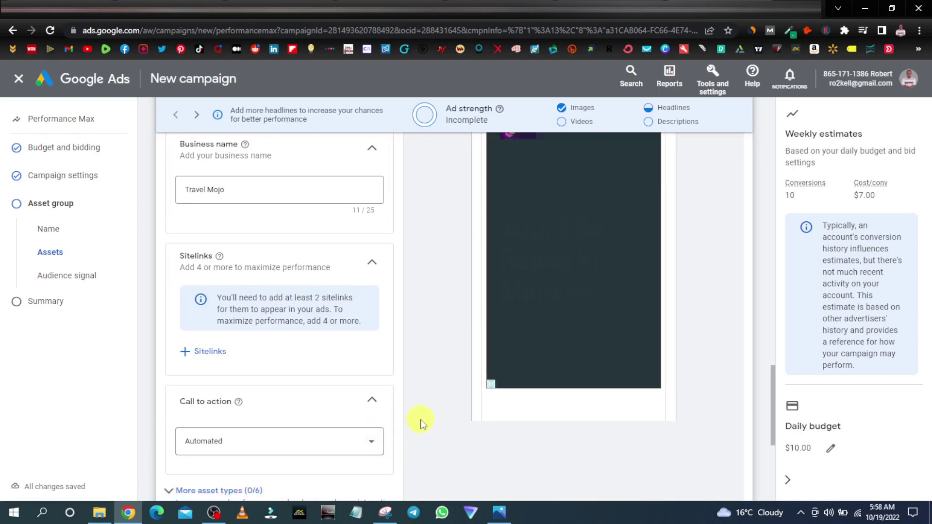
Start a new audience signal for the asset group and name the audience "Affiliates"
{"action": "scroll", "coordinate": [421, 420], "scroll_direction": "down", "scroll_amount": 3}
{"action": "scroll", "coordinate": [387, 327], "scroll_direction": "down", "scroll_amount": 2}
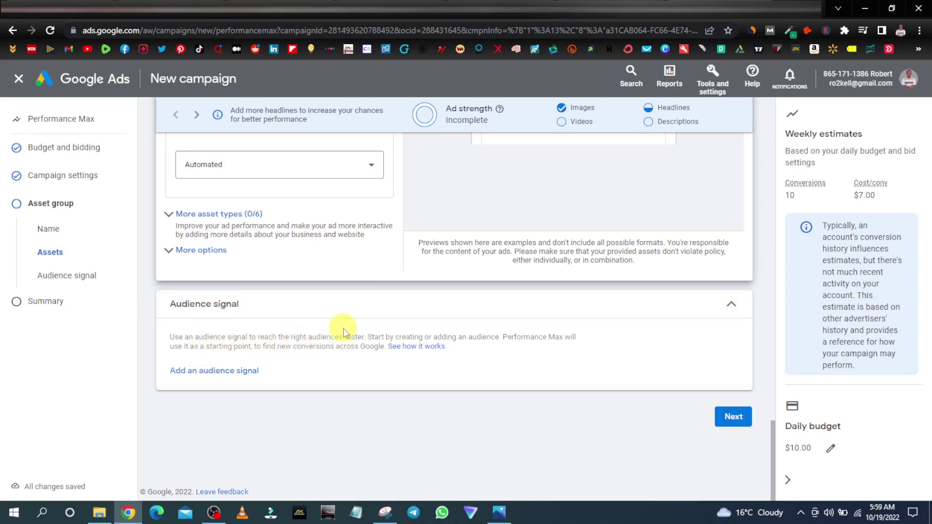
{"action": "left_click", "coordinate": [219, 372]}
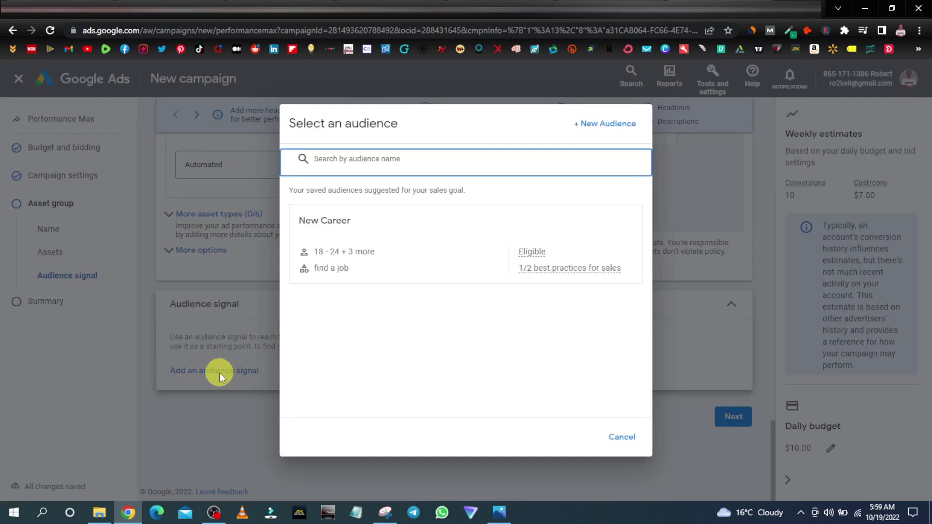
{"action": "left_click", "coordinate": [442, 329]}
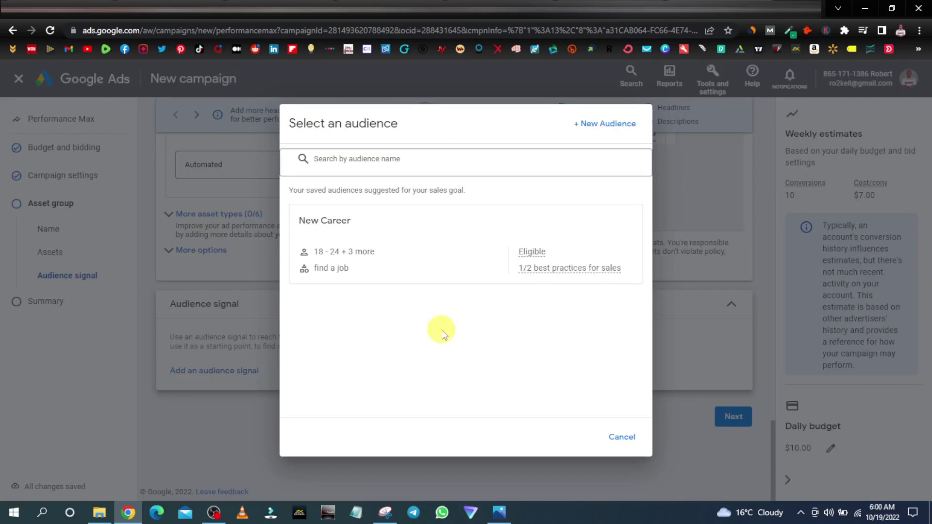
{"action": "left_click", "coordinate": [601, 125]}
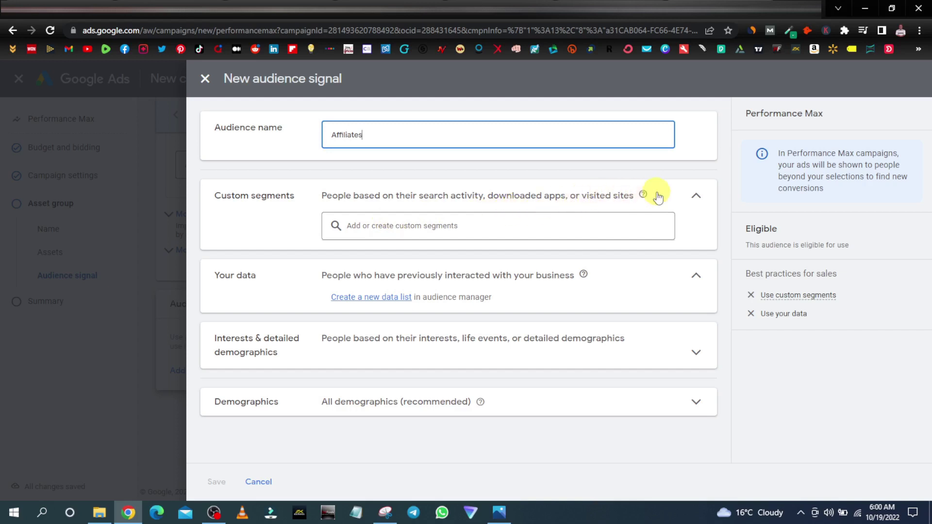
Check the saved custom segments and start a new one named "Affiliate marketers", based on people who searched for terms on Google
{"action": "left_click", "coordinate": [367, 219]}
{"action": "left_click", "coordinate": [396, 223]}
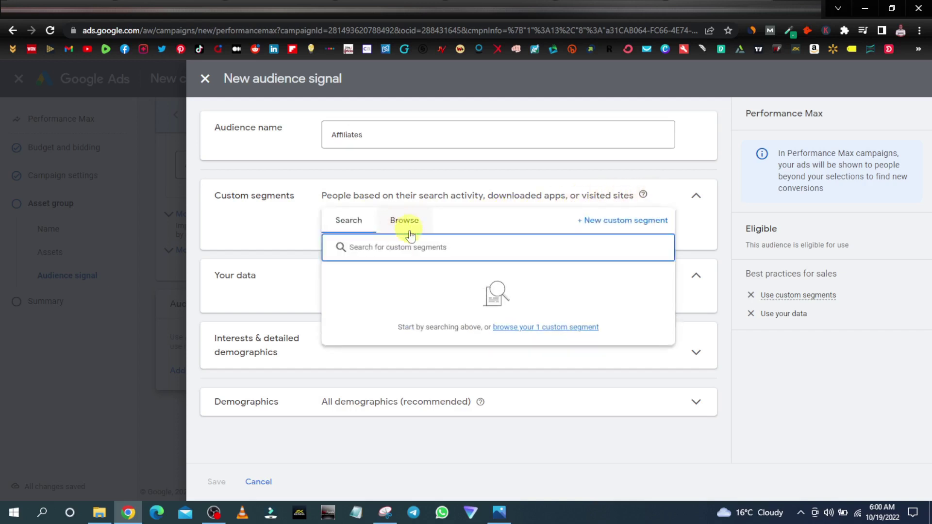
{"action": "left_click", "coordinate": [400, 221]}
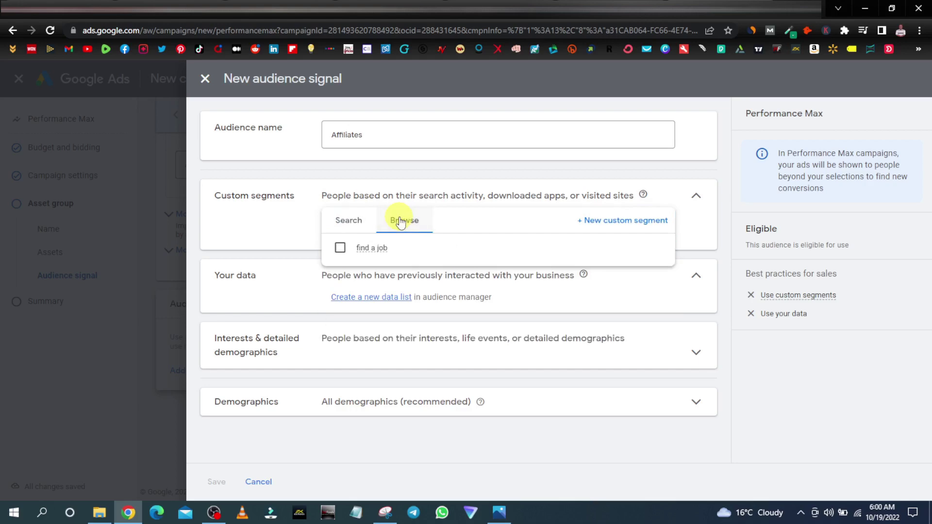
{"action": "left_click", "coordinate": [617, 222]}
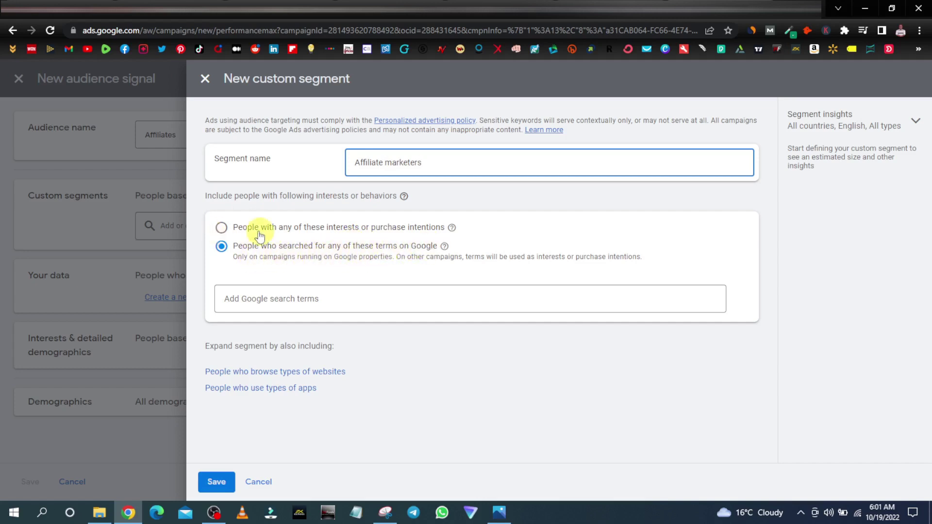
{"action": "left_click", "coordinate": [221, 228]}
Add the suggested Google search term "affiliate program affiliate programs how make online" to the custom segment
{"action": "left_click", "coordinate": [261, 297]}
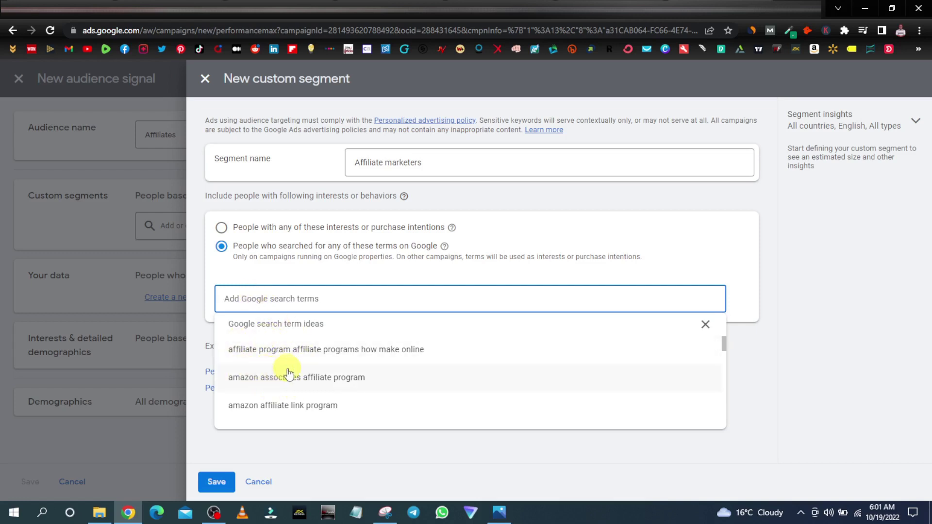
{"action": "scroll", "coordinate": [289, 374], "scroll_direction": "down", "scroll_amount": 10}
{"action": "scroll", "coordinate": [289, 373], "scroll_direction": "up", "scroll_amount": 10}
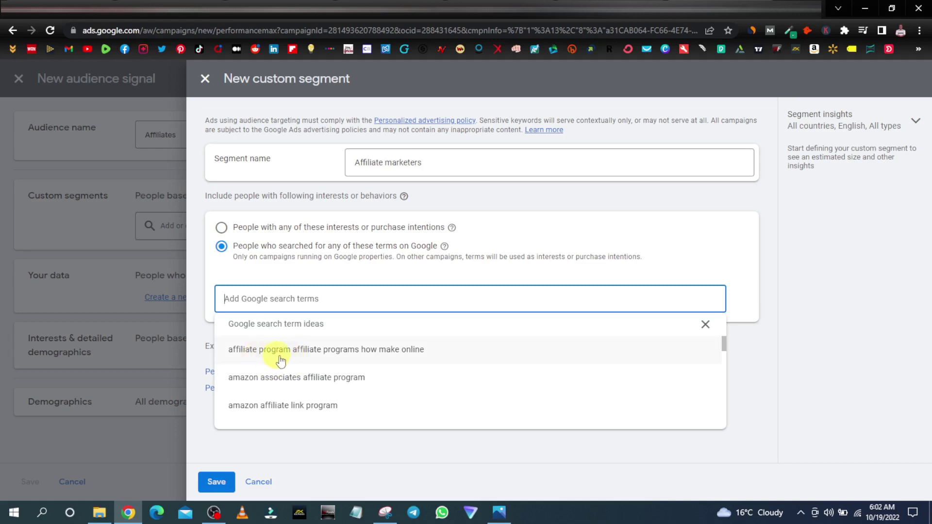
{"action": "left_click", "coordinate": [401, 352]}
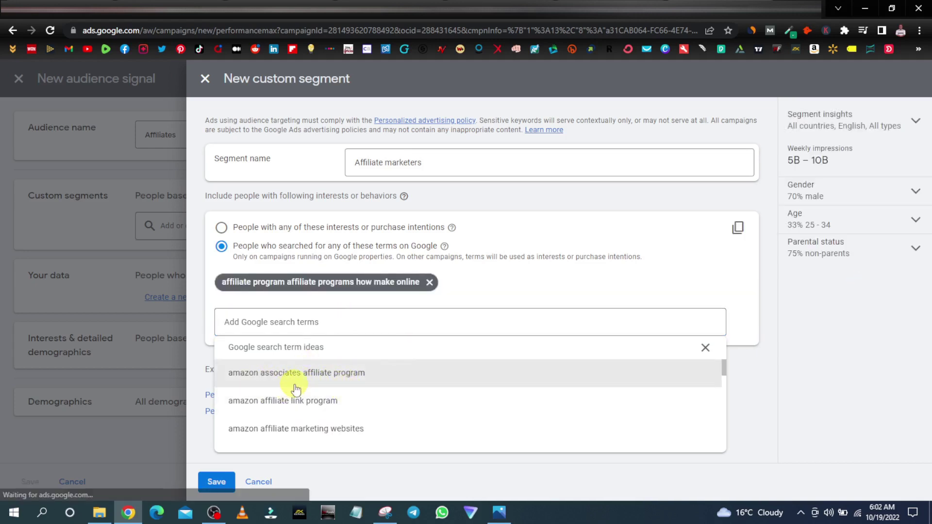
Add the suggested search terms "affiliate marketing site software", "affiliate network affiliate program vs" and "affiliate marketing programs with free websites" to the segment
{"action": "scroll", "coordinate": [286, 411], "scroll_direction": "down", "scroll_amount": 2}
{"action": "scroll", "coordinate": [286, 411], "scroll_direction": "down", "scroll_amount": 2}
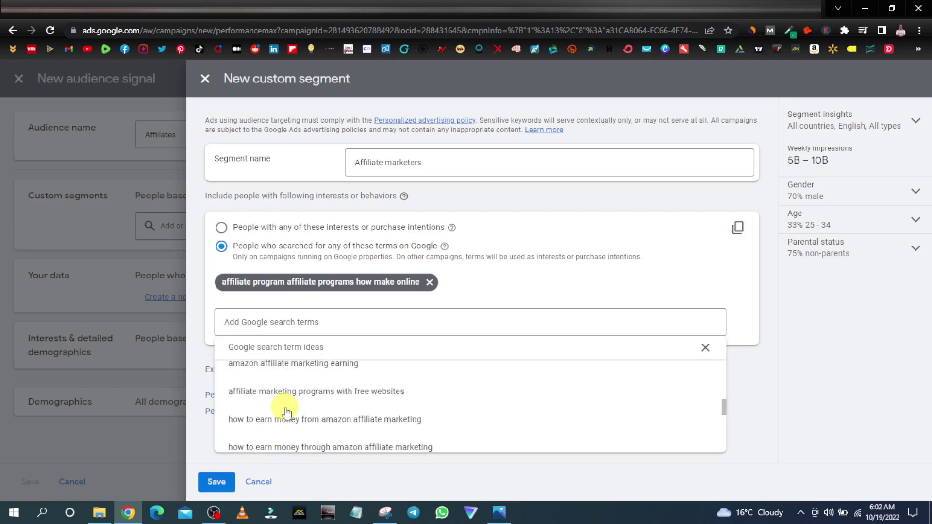
{"action": "scroll", "coordinate": [285, 410], "scroll_direction": "up", "scroll_amount": 2}
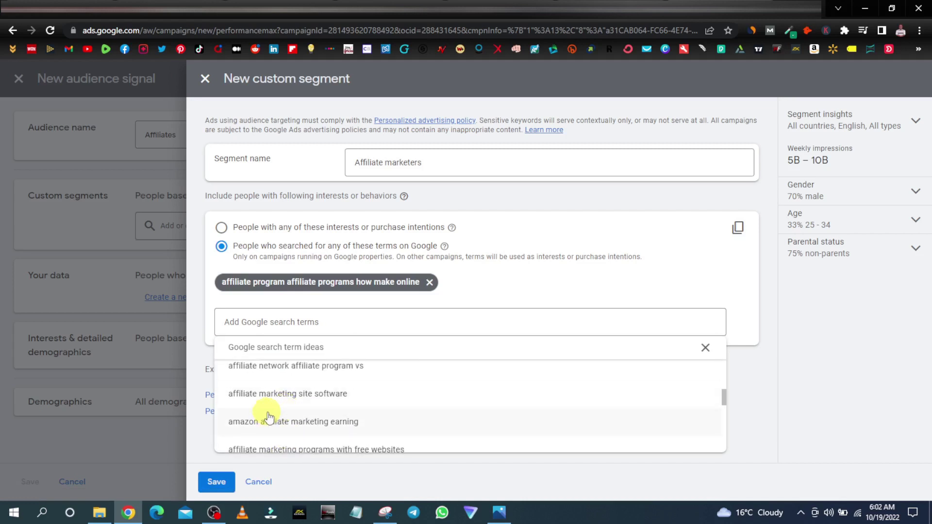
{"action": "left_click", "coordinate": [289, 396]}
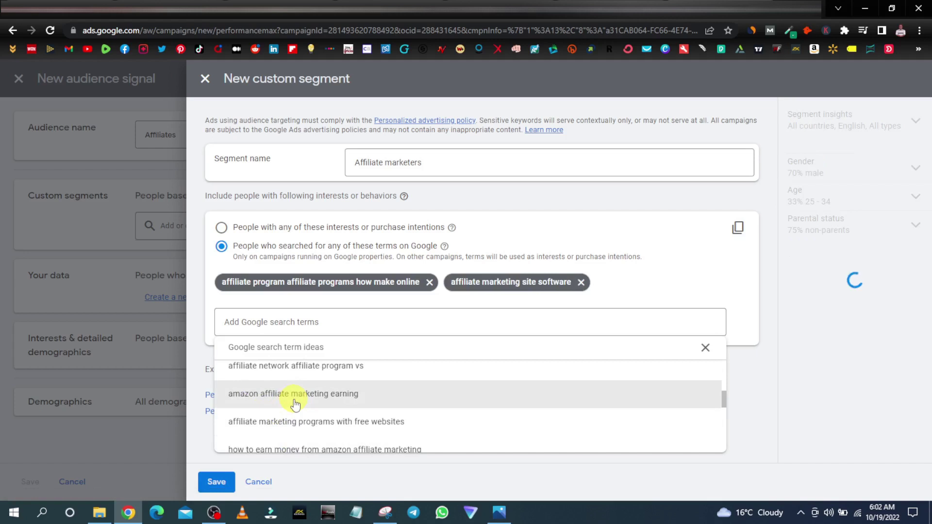
{"action": "scroll", "coordinate": [291, 407], "scroll_direction": "up", "scroll_amount": 2}
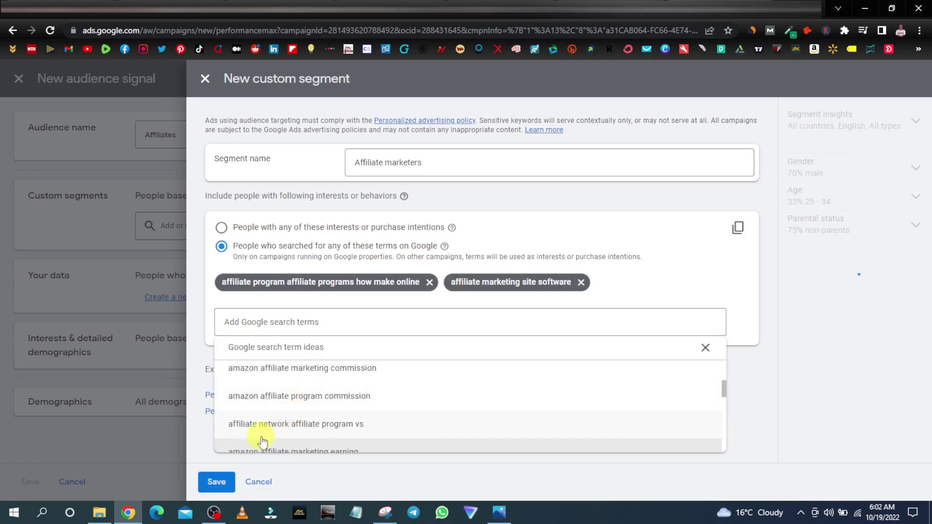
{"action": "left_click", "coordinate": [337, 431]}
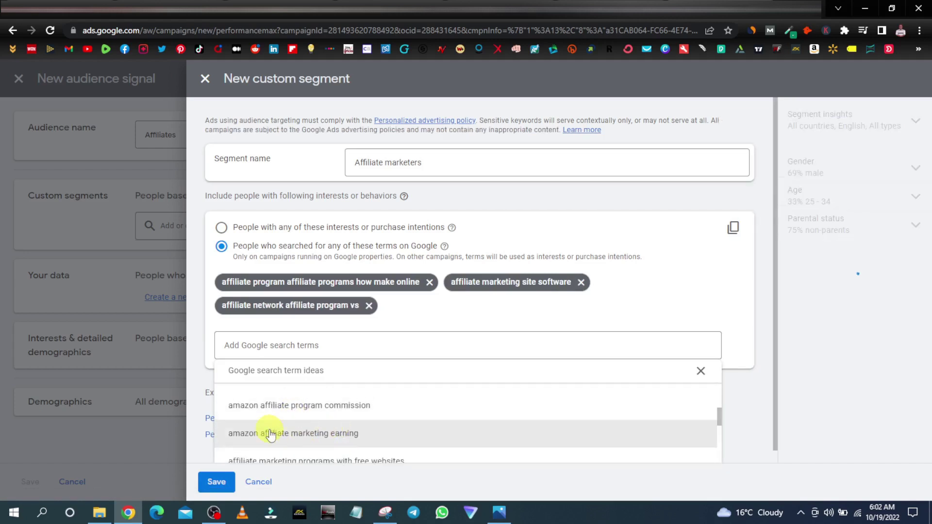
{"action": "scroll", "coordinate": [287, 420], "scroll_direction": "down", "scroll_amount": 2}
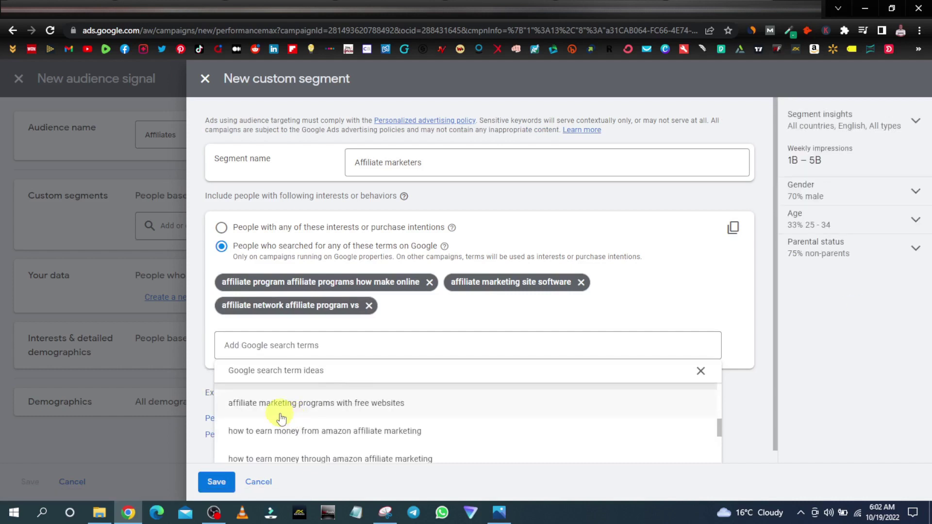
{"action": "left_click", "coordinate": [349, 408]}
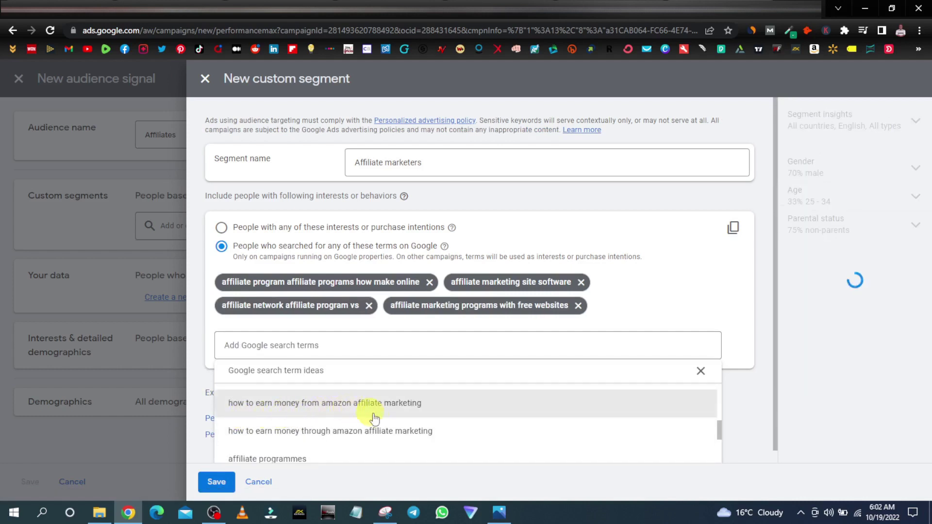
Add the search terms "affiliate programmes", "highest paid affiliate marketing program", "free online courses for affiliate marketing" and "free traffic sites for affiliate marketing"
{"action": "scroll", "coordinate": [309, 433], "scroll_direction": "down", "scroll_amount": 2}
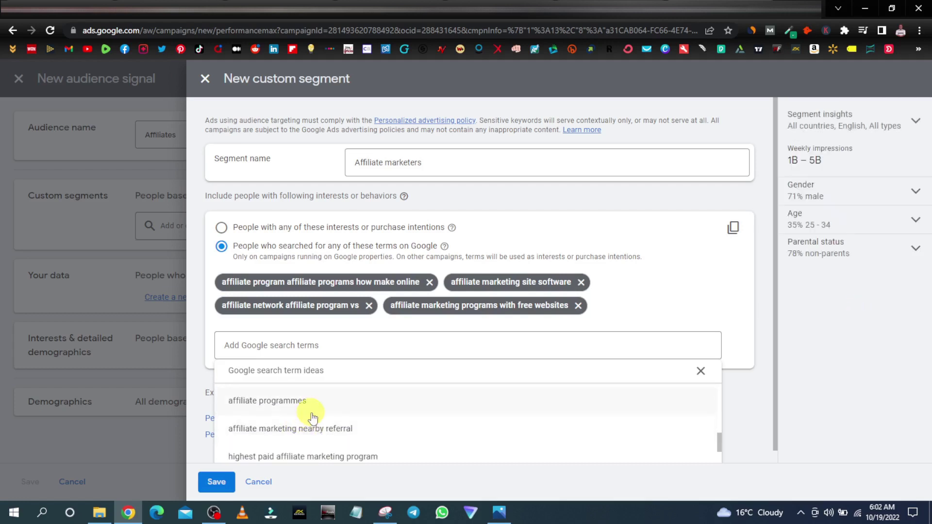
{"action": "left_click", "coordinate": [311, 414]}
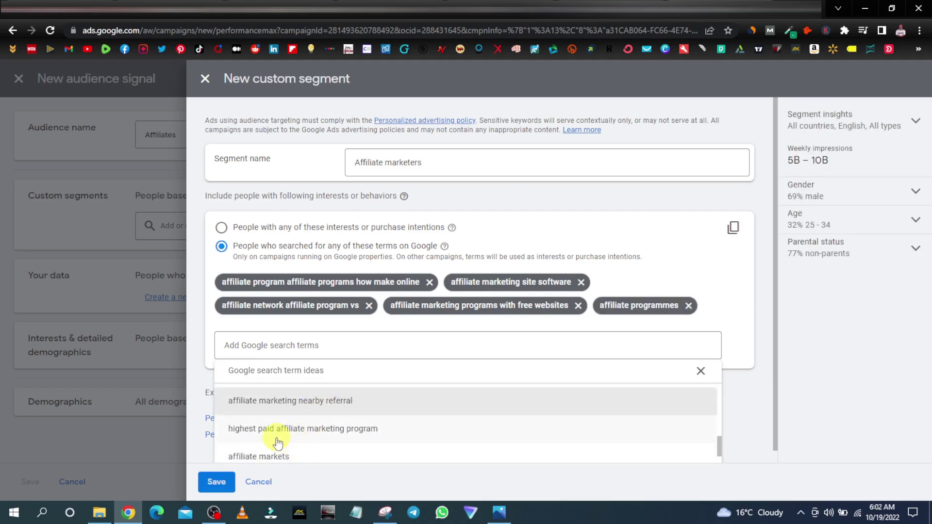
{"action": "left_click", "coordinate": [296, 433]}
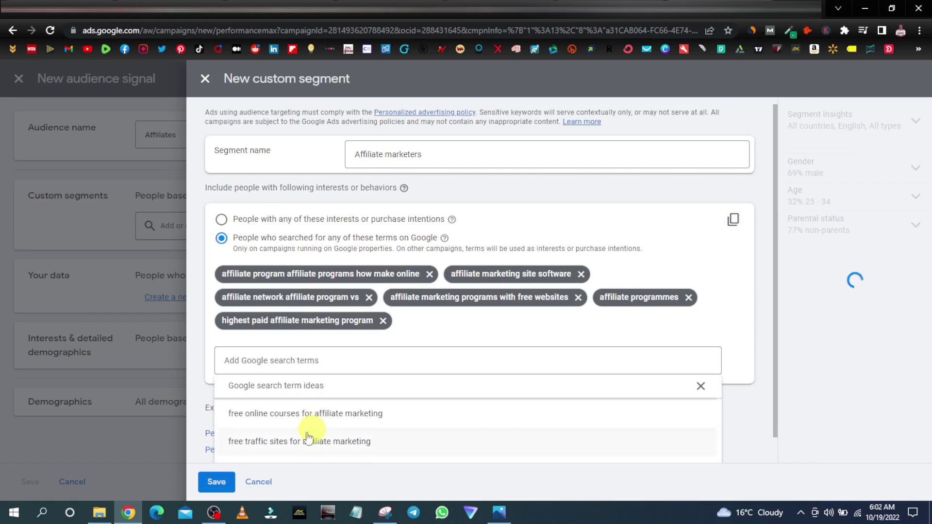
{"action": "left_click", "coordinate": [331, 415]}
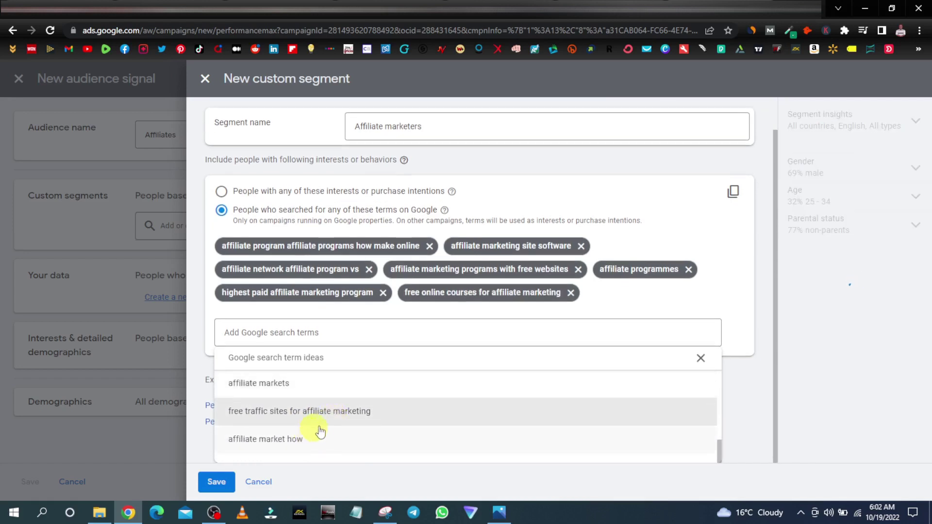
{"action": "left_click", "coordinate": [329, 418]}
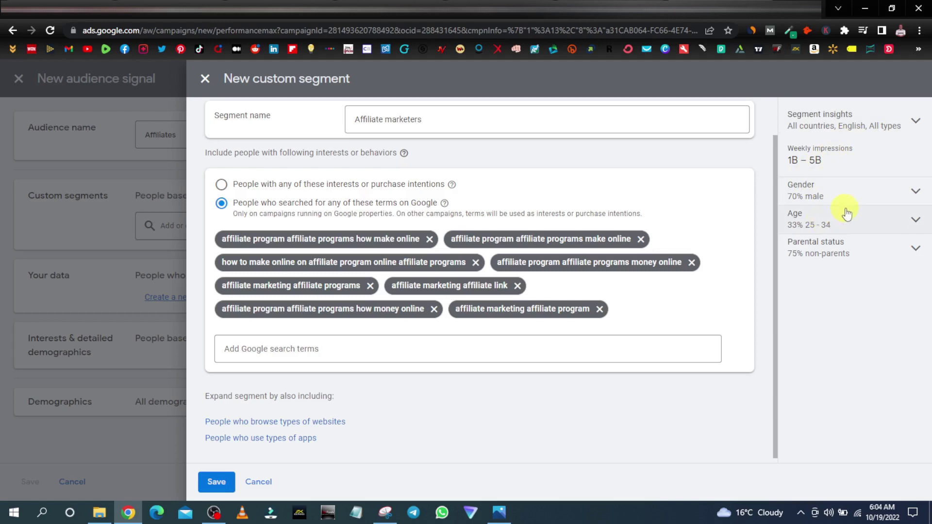
Examine the gender, age and parental status breakdowns in the custom segment's insights
{"action": "left_click", "coordinate": [914, 191]}
{"action": "mouse_move", "coordinate": [871, 212]}
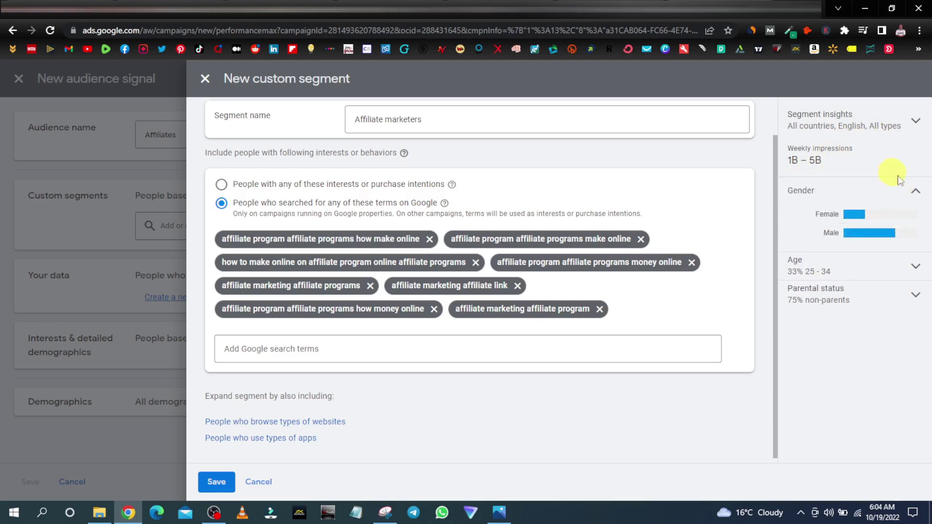
{"action": "left_click", "coordinate": [912, 194]}
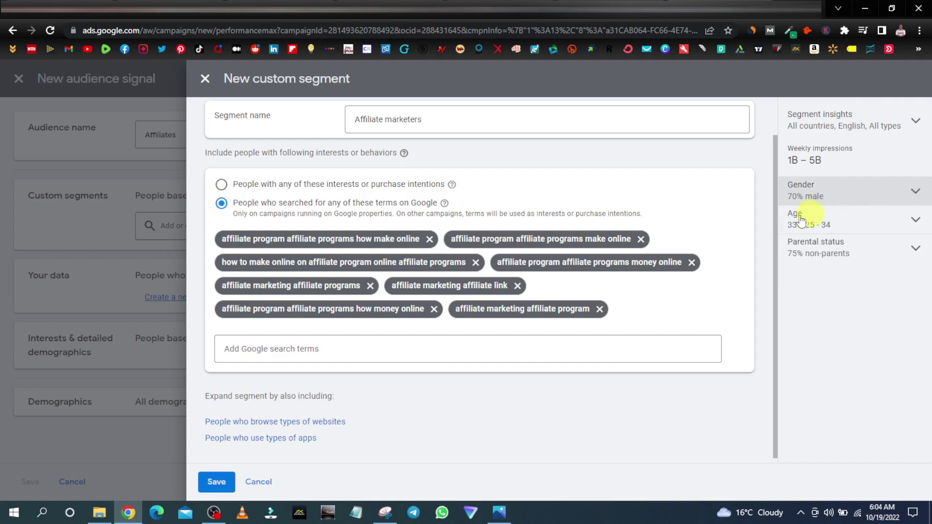
{"action": "left_click", "coordinate": [909, 222]}
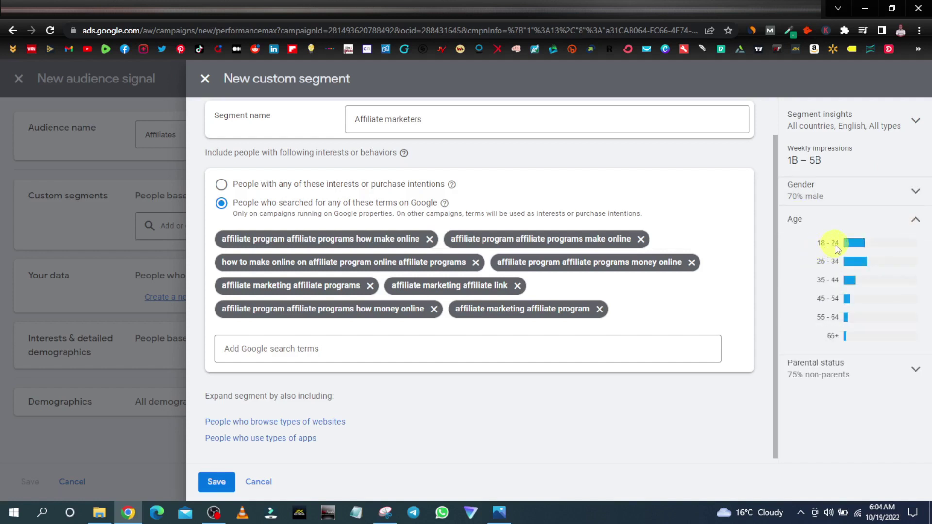
{"action": "mouse_move", "coordinate": [853, 246]}
{"action": "left_click", "coordinate": [912, 218]}
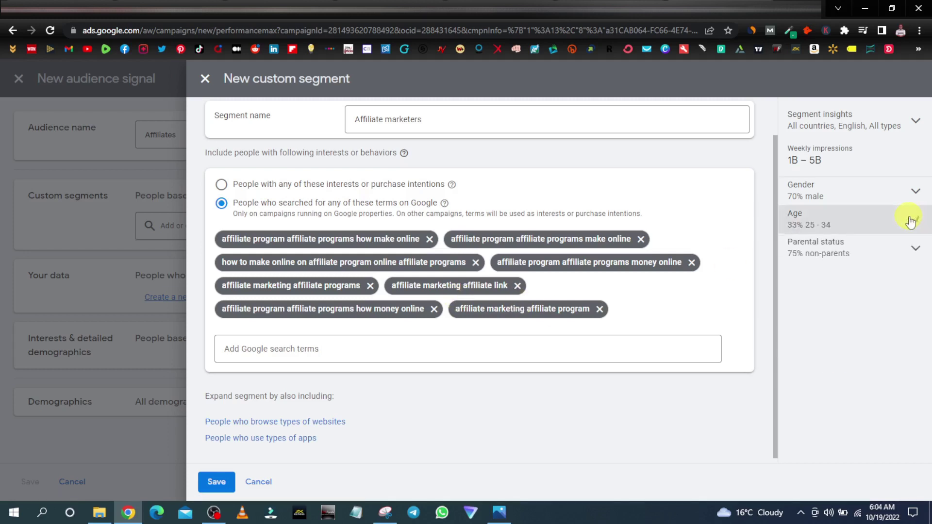
{"action": "left_click", "coordinate": [908, 248]}
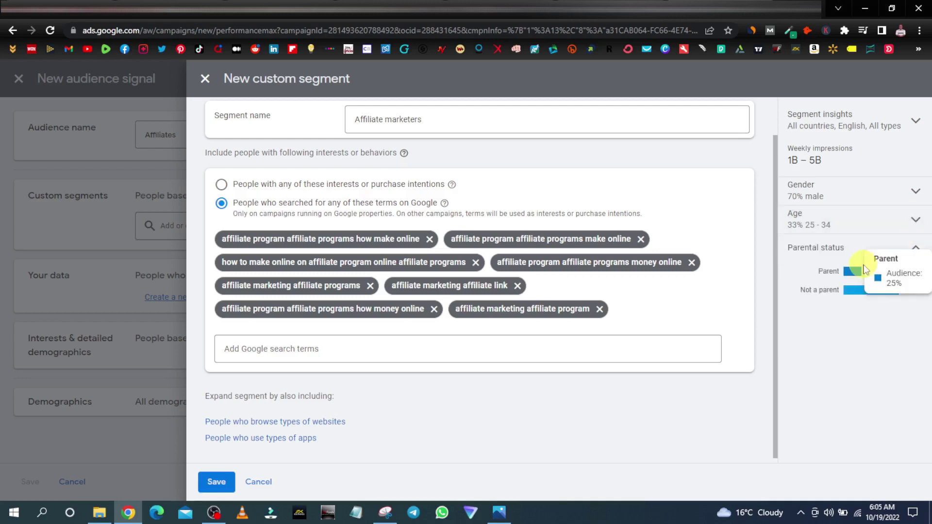
{"action": "mouse_move", "coordinate": [861, 275]}
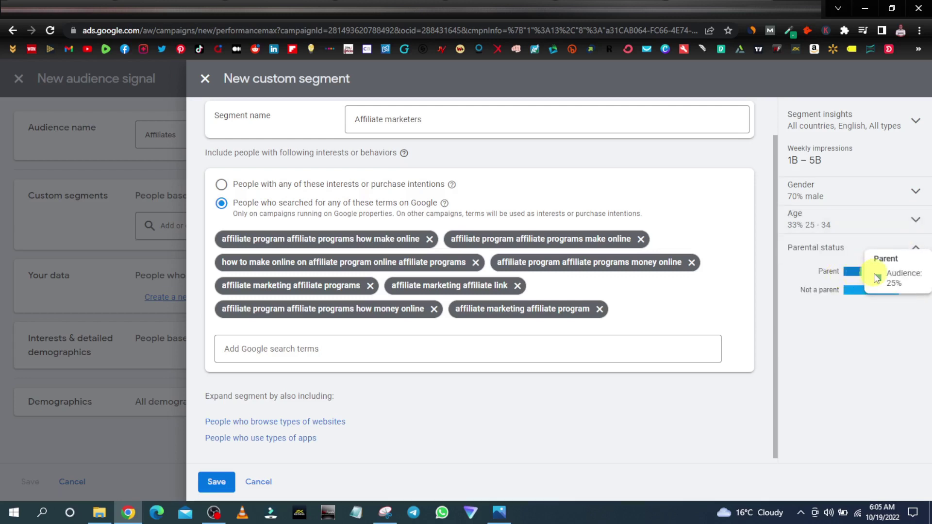
{"action": "mouse_move", "coordinate": [854, 297]}
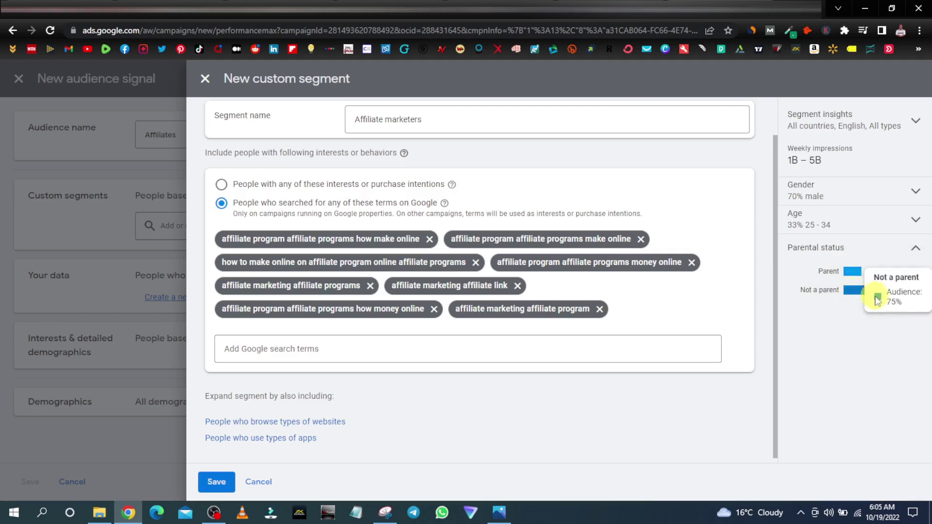
{"action": "left_click", "coordinate": [921, 249]}
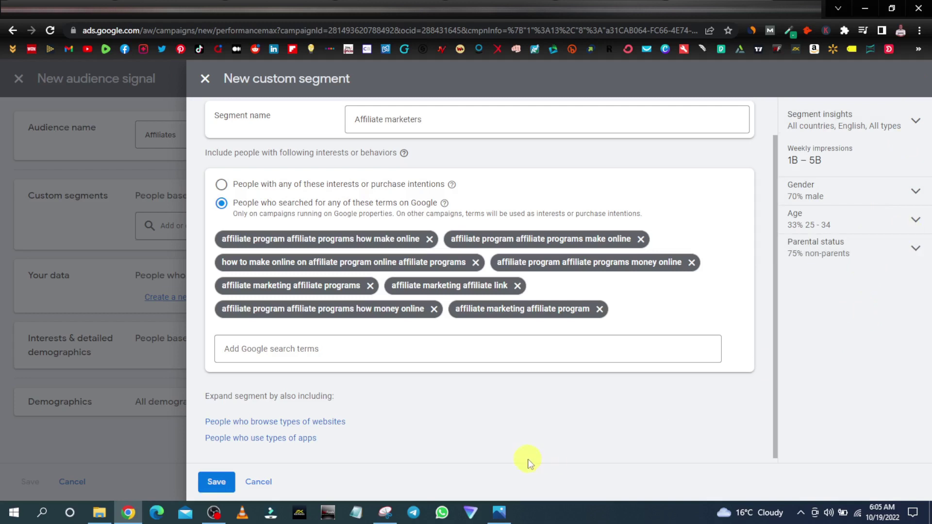
Save the "Affiliate marketers" custom segment and look at the audience signal's interests and detailed demographics options
{"action": "left_click", "coordinate": [216, 482]}
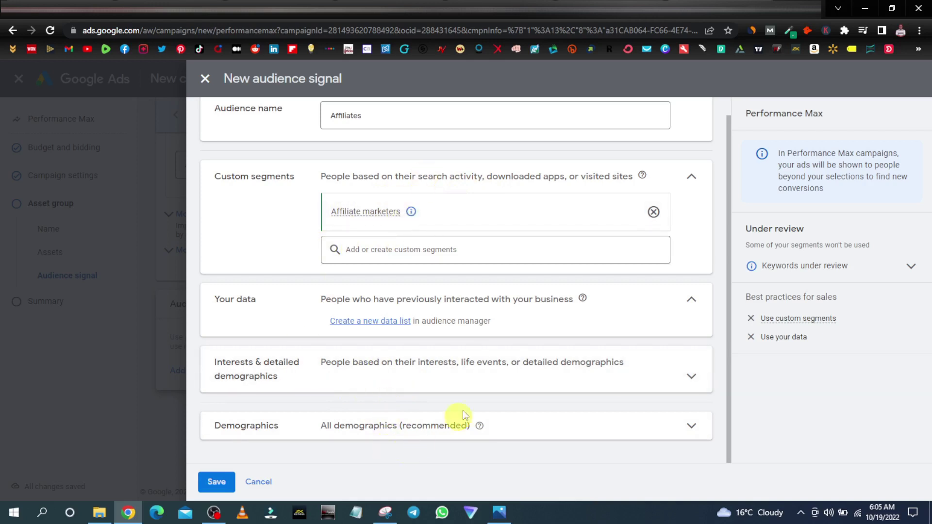
{"action": "left_click", "coordinate": [458, 375]}
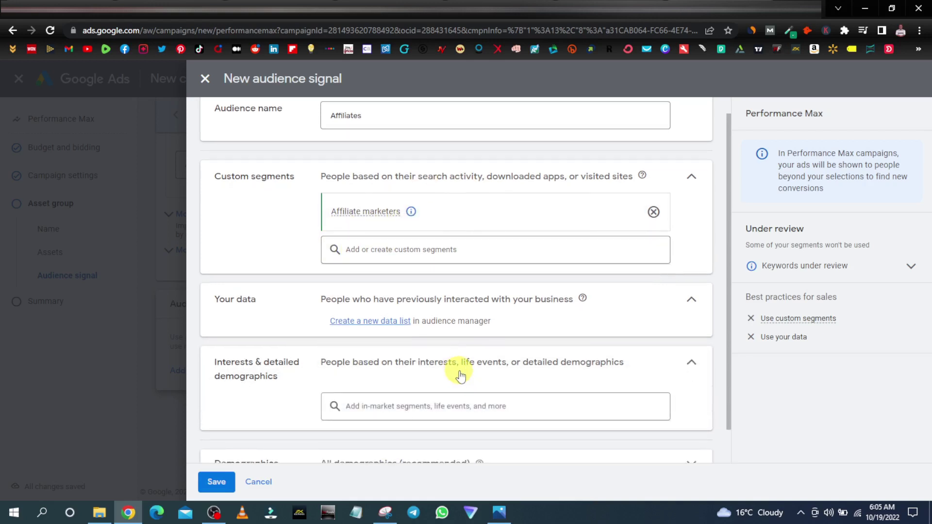
{"action": "scroll", "coordinate": [405, 399], "scroll_direction": "down", "scroll_amount": 1}
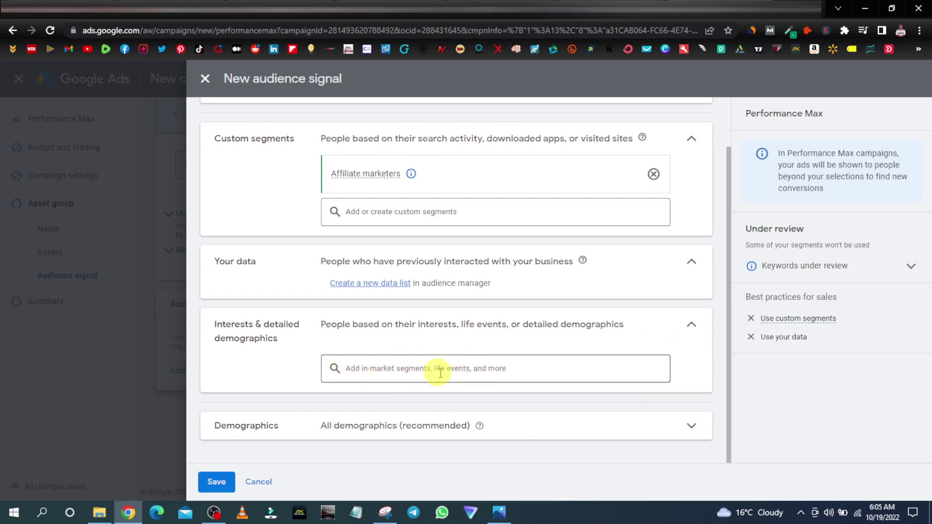
{"action": "left_click", "coordinate": [691, 329]}
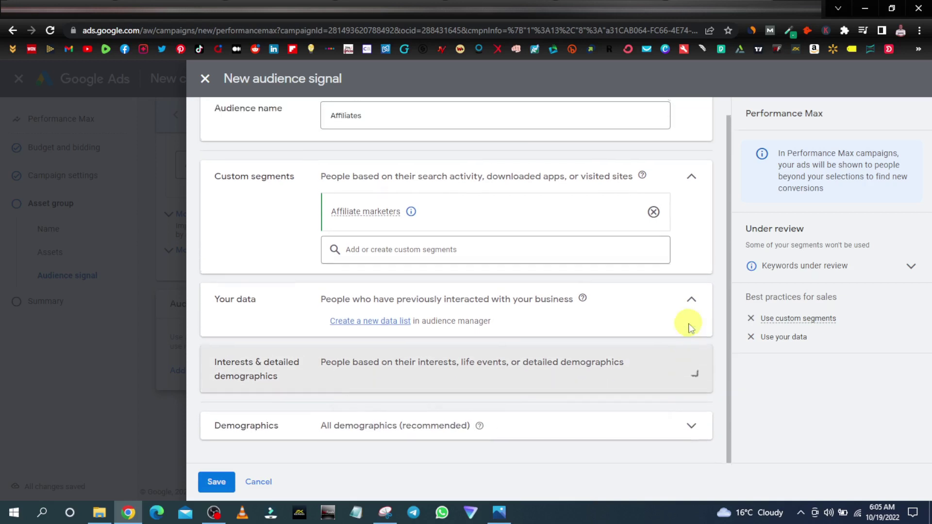
Set the minimum age in the audience demographics to 25 and save the "Affiliates" audience signal
{"action": "left_click", "coordinate": [425, 433]}
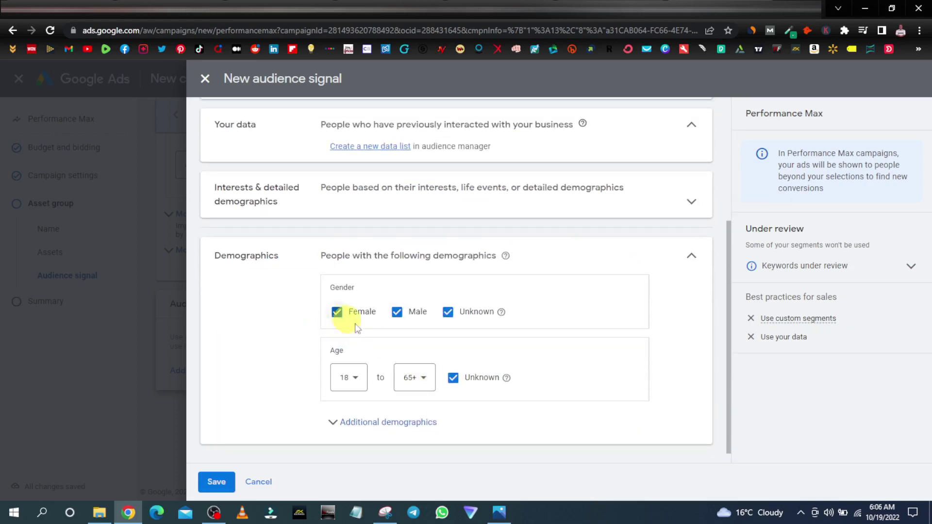
{"action": "scroll", "coordinate": [395, 376], "scroll_direction": "down", "scroll_amount": 1}
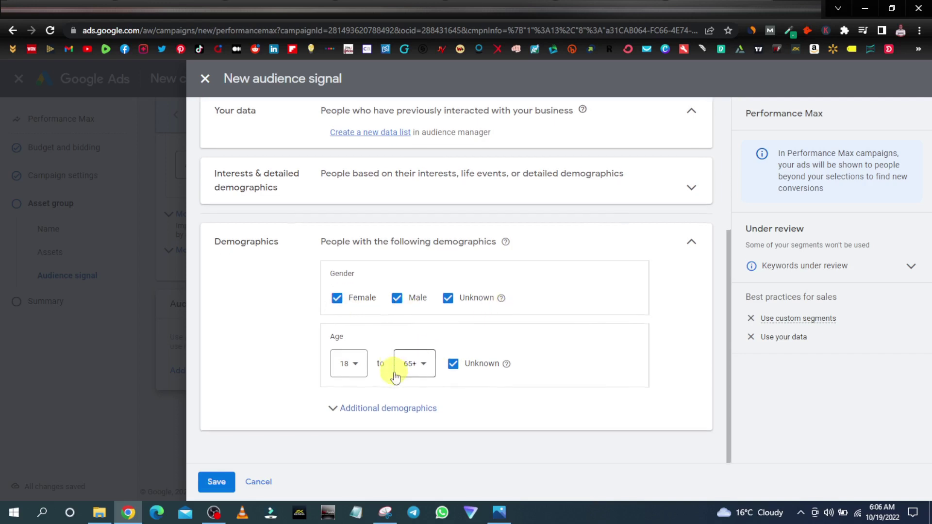
{"action": "left_click", "coordinate": [357, 367]}
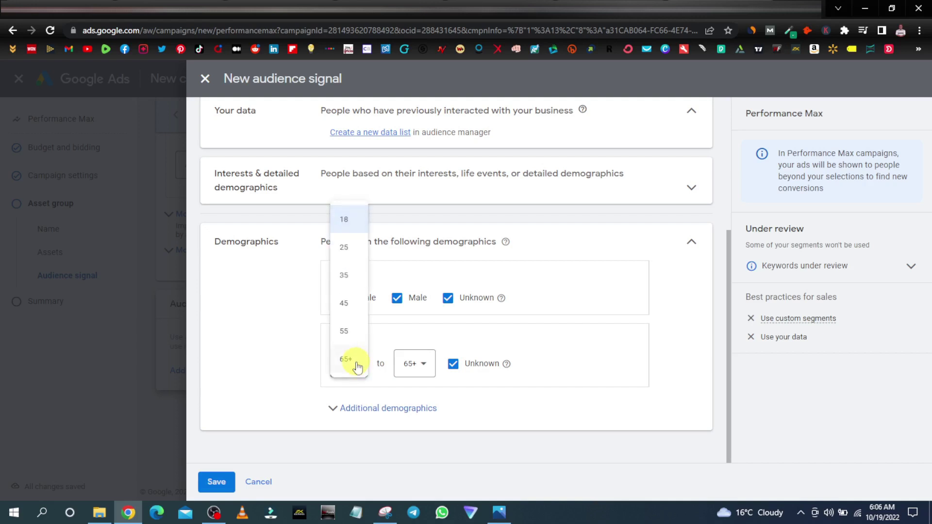
{"action": "left_click", "coordinate": [345, 248]}
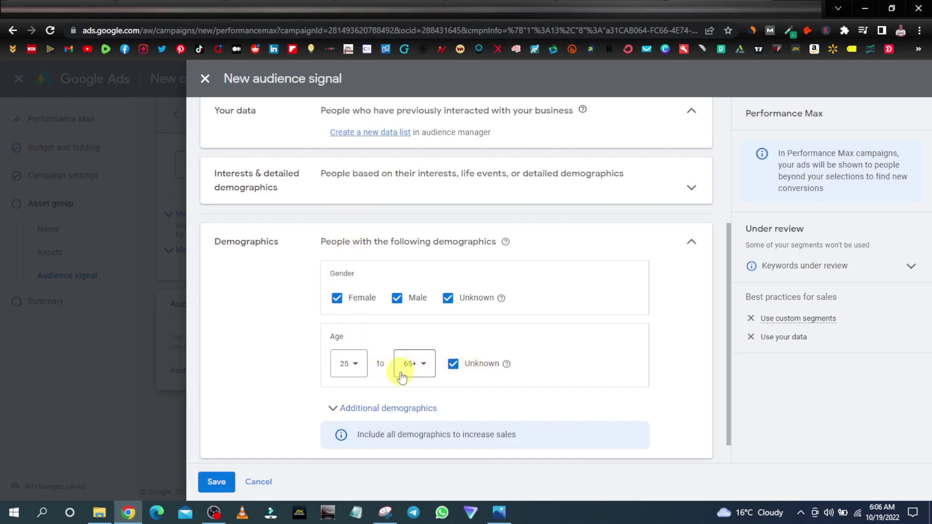
{"action": "scroll", "coordinate": [434, 392], "scroll_direction": "down", "scroll_amount": 1}
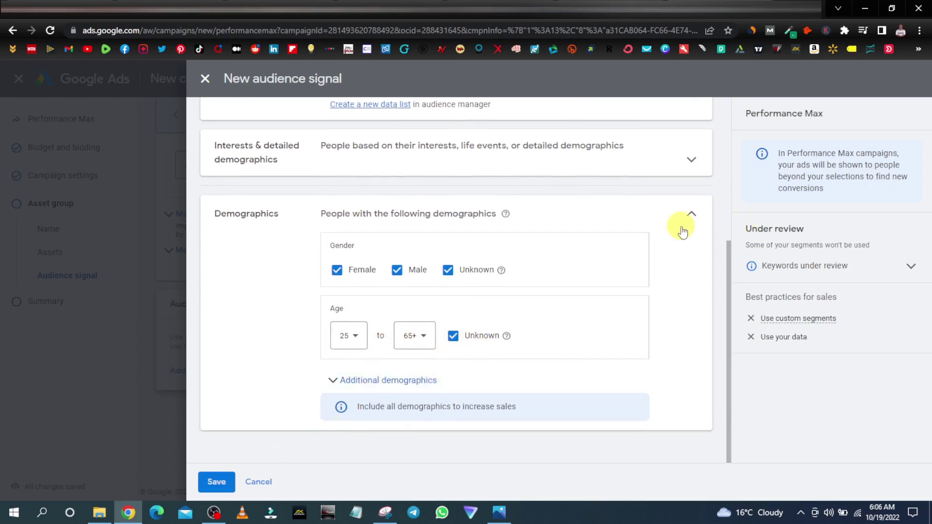
{"action": "left_click", "coordinate": [693, 215]}
{"action": "left_click", "coordinate": [218, 481]}
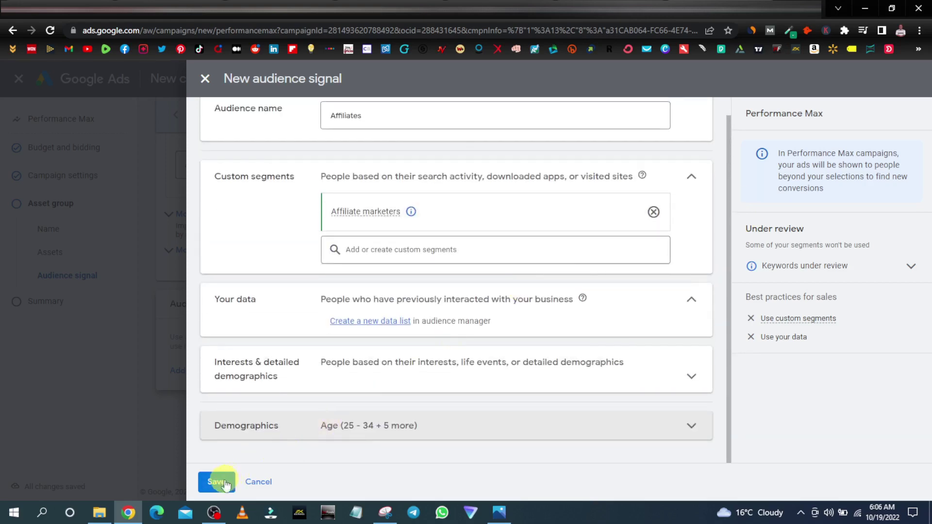
Continue to the campaign summary and follow its asset error to the descriptions in the asset group
{"action": "scroll", "coordinate": [389, 402], "scroll_direction": "down", "scroll_amount": 3}
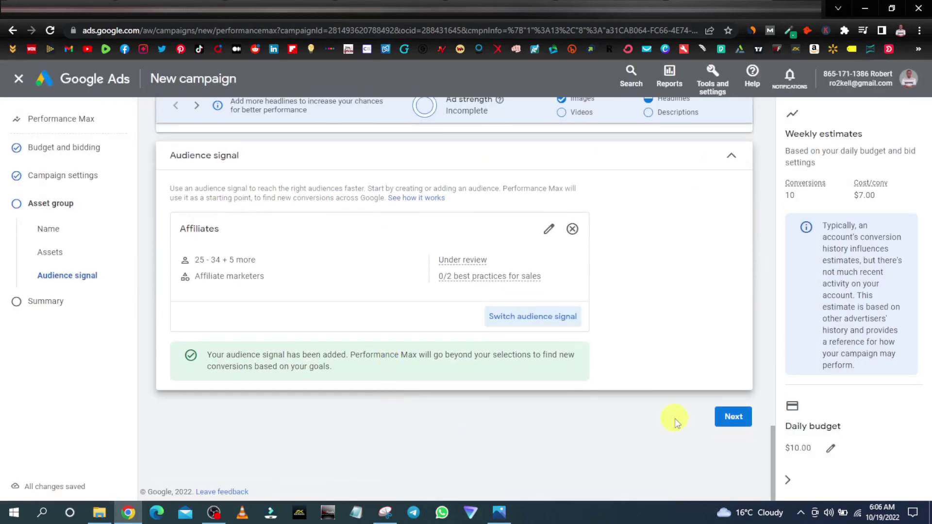
{"action": "left_click", "coordinate": [731, 416]}
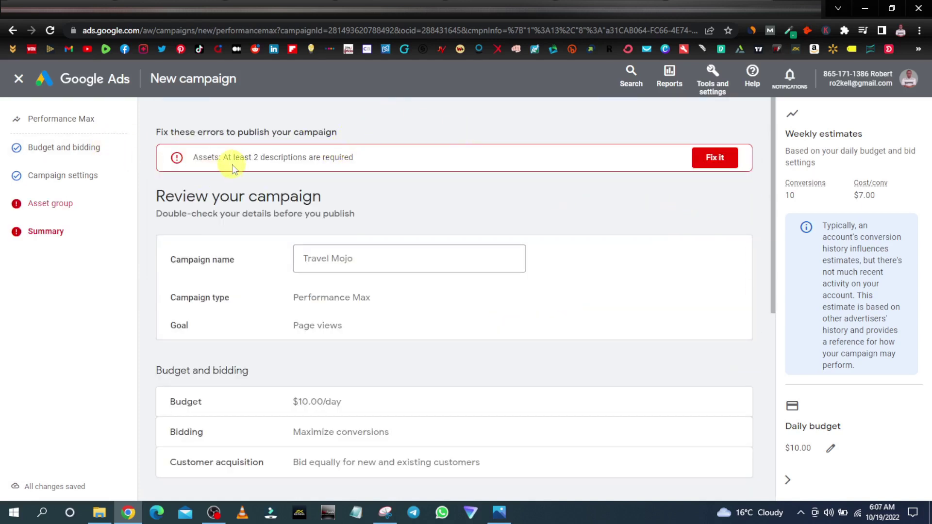
{"action": "left_click", "coordinate": [713, 158]}
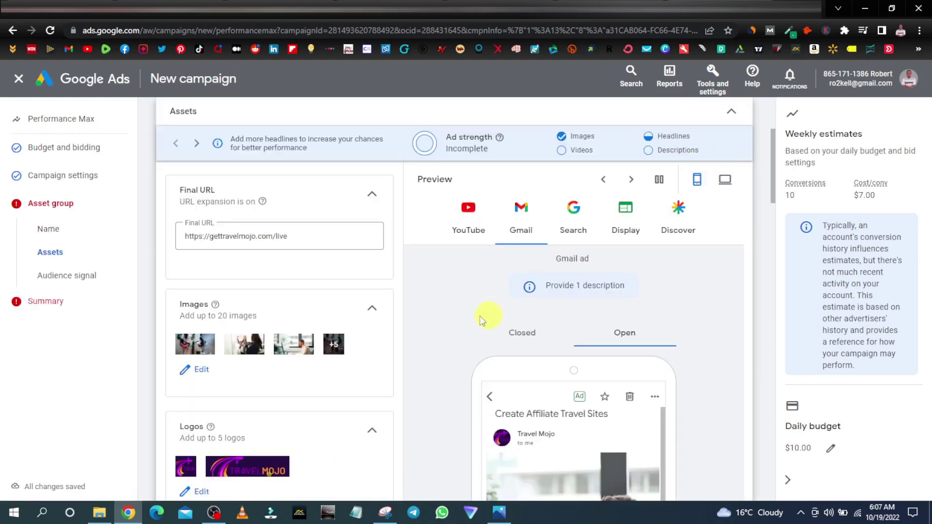
{"action": "scroll", "coordinate": [418, 324], "scroll_direction": "down", "scroll_amount": 6}
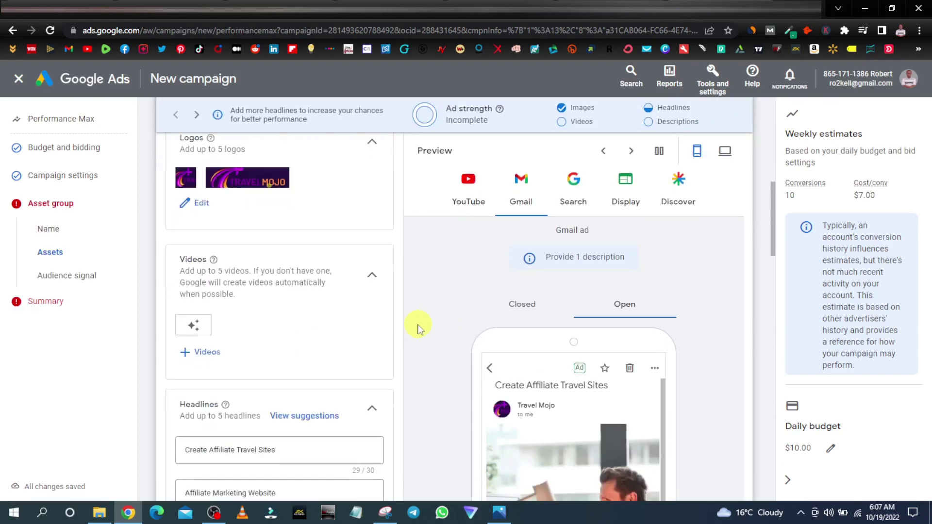
{"action": "scroll", "coordinate": [439, 323], "scroll_direction": "down", "scroll_amount": 10}
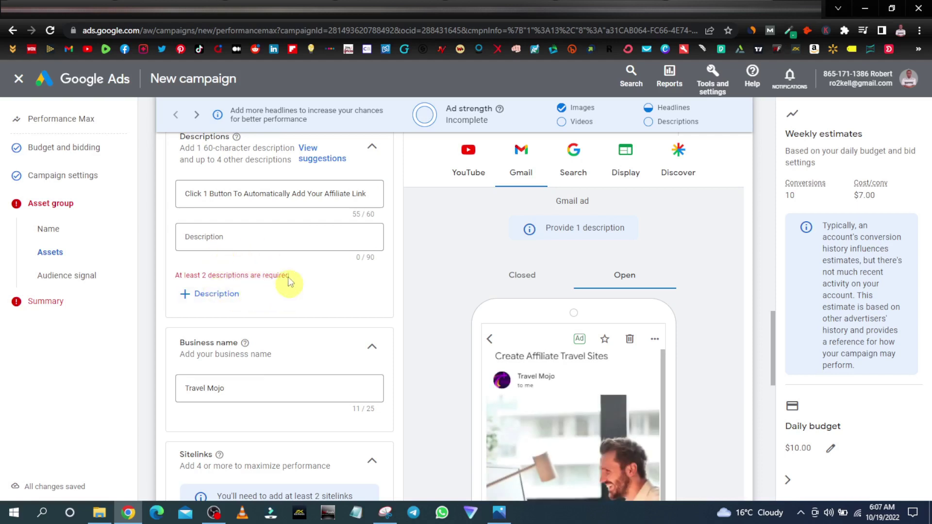
{"action": "scroll", "coordinate": [273, 266], "scroll_direction": "up", "scroll_amount": 1}
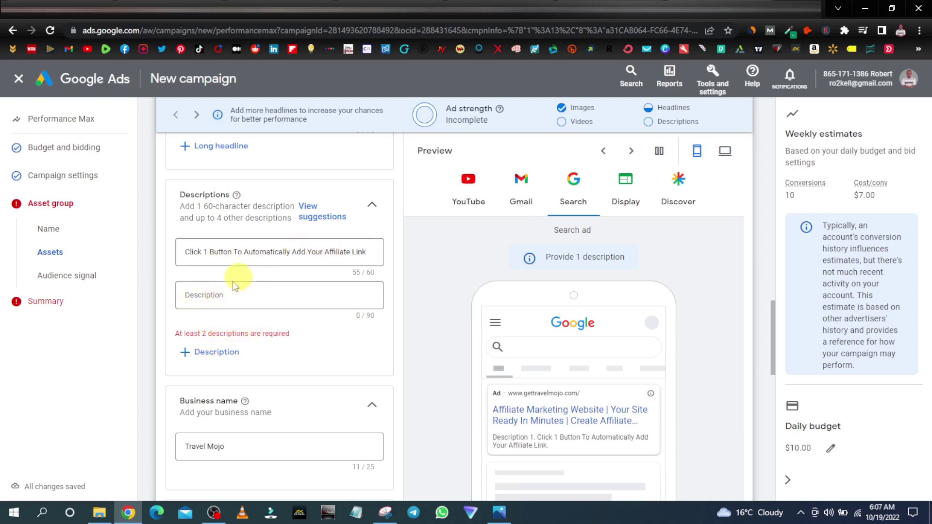
Return to the campaign summary and review its budget, campaign settings and asset group details
{"action": "left_click", "coordinate": [52, 300]}
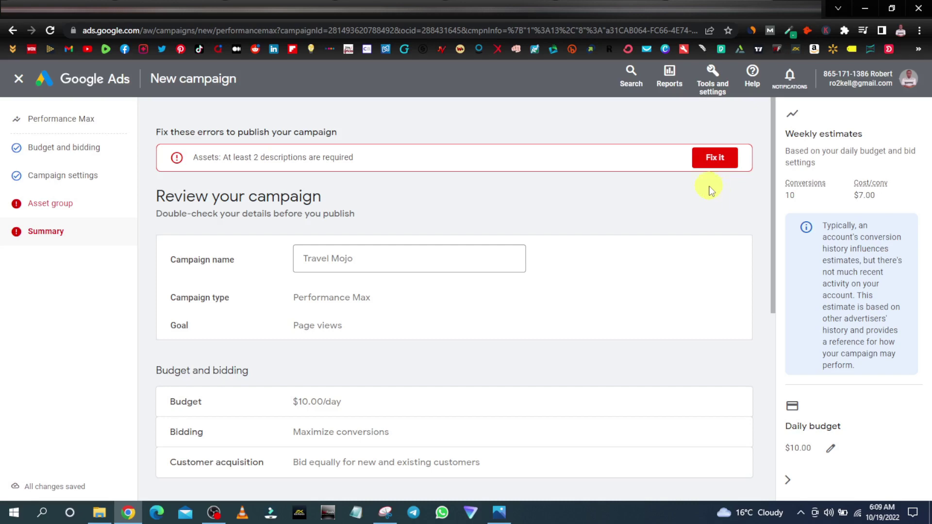
{"action": "scroll", "coordinate": [406, 279], "scroll_direction": "down", "scroll_amount": 7}
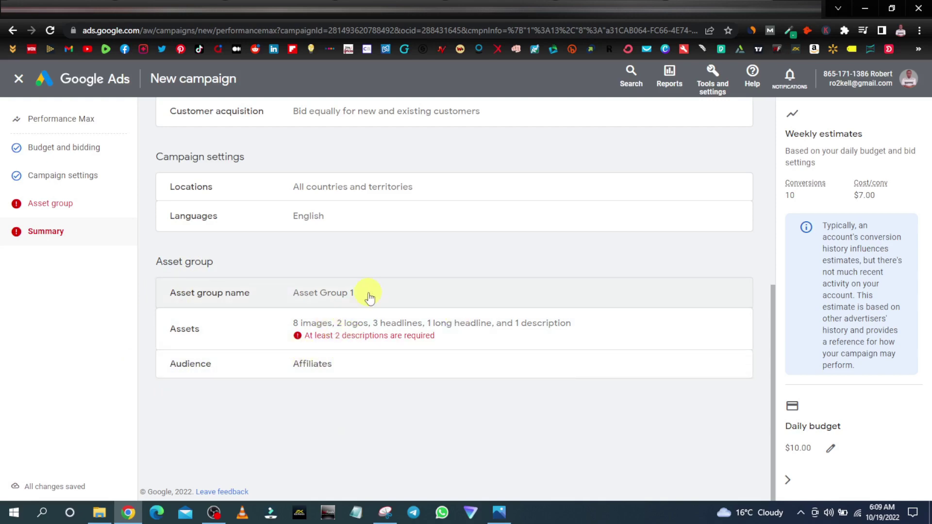
{"action": "scroll", "coordinate": [666, 389], "scroll_direction": "up", "scroll_amount": 7}
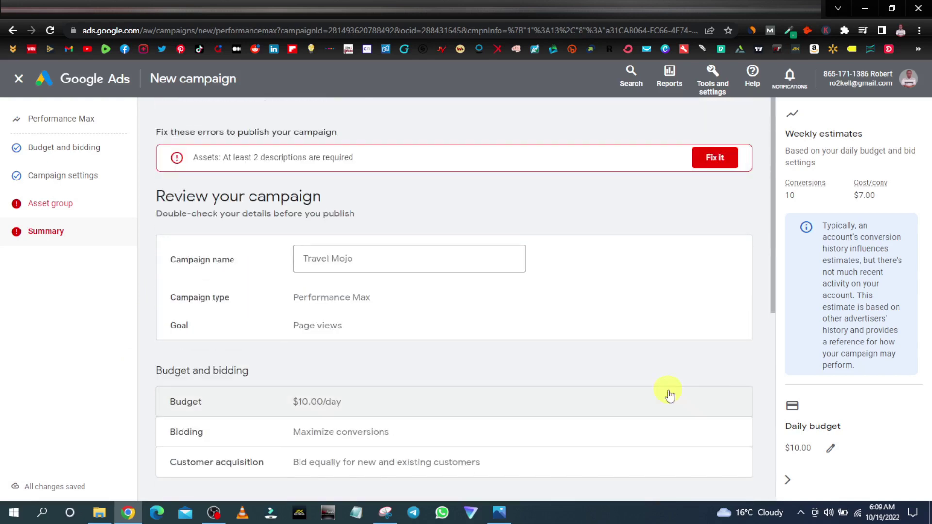